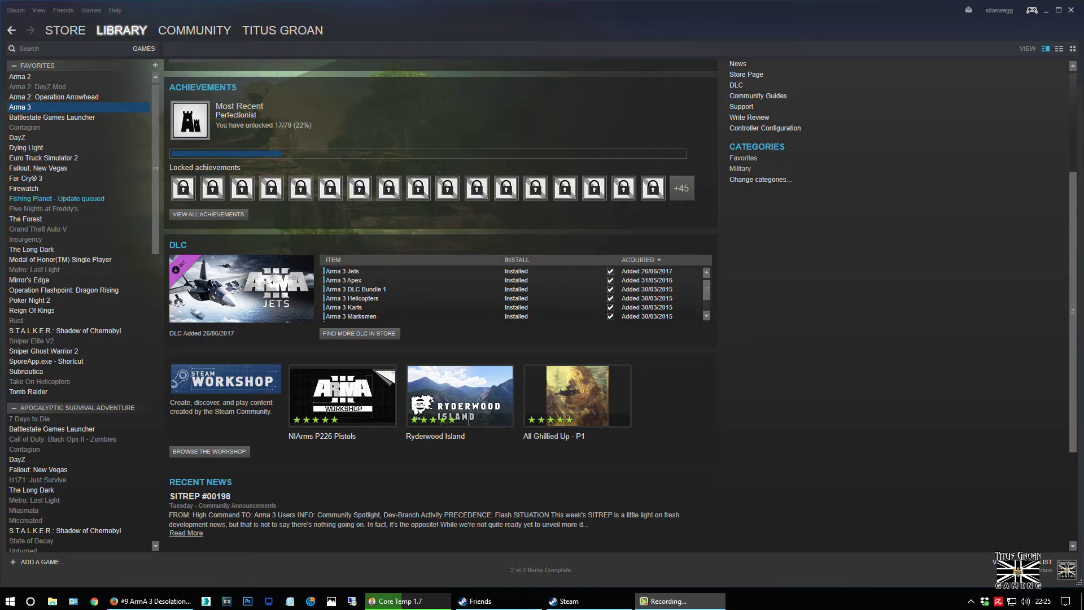
Open the Steam Workshop for Arma 3 from the game's library page
click(895, 323)
scroll(884, 298, down, 3)
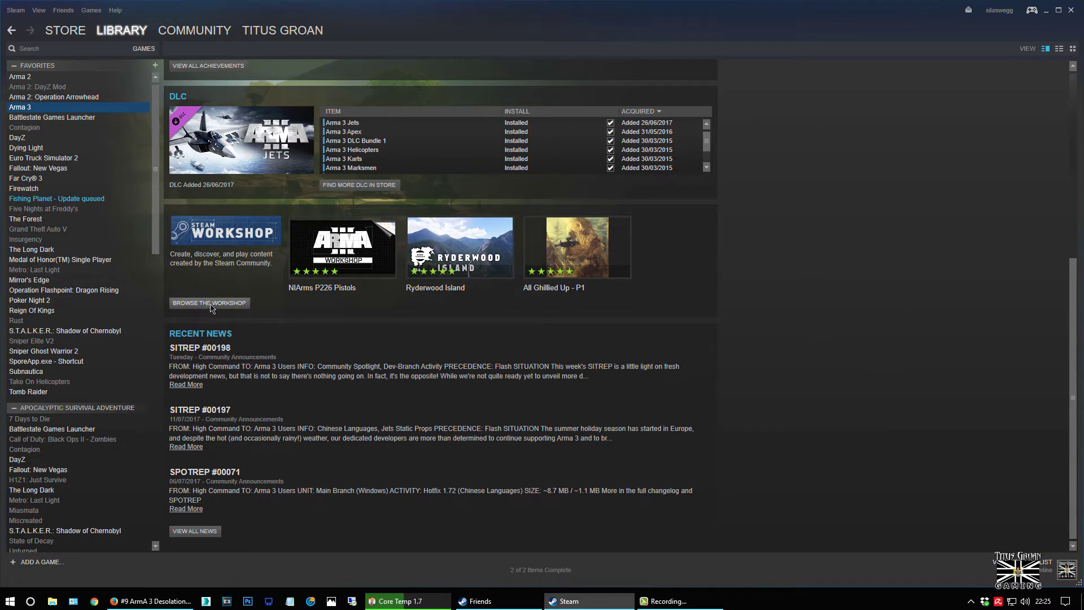
click(214, 304)
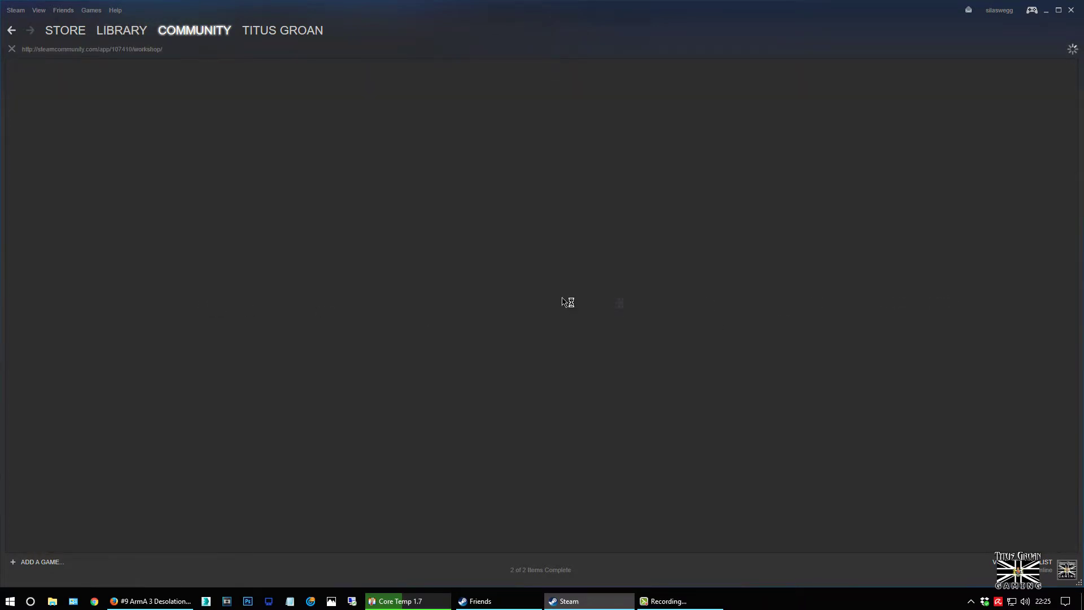
Search the Arma 3 Workshop for "cup terrains"
click(691, 220)
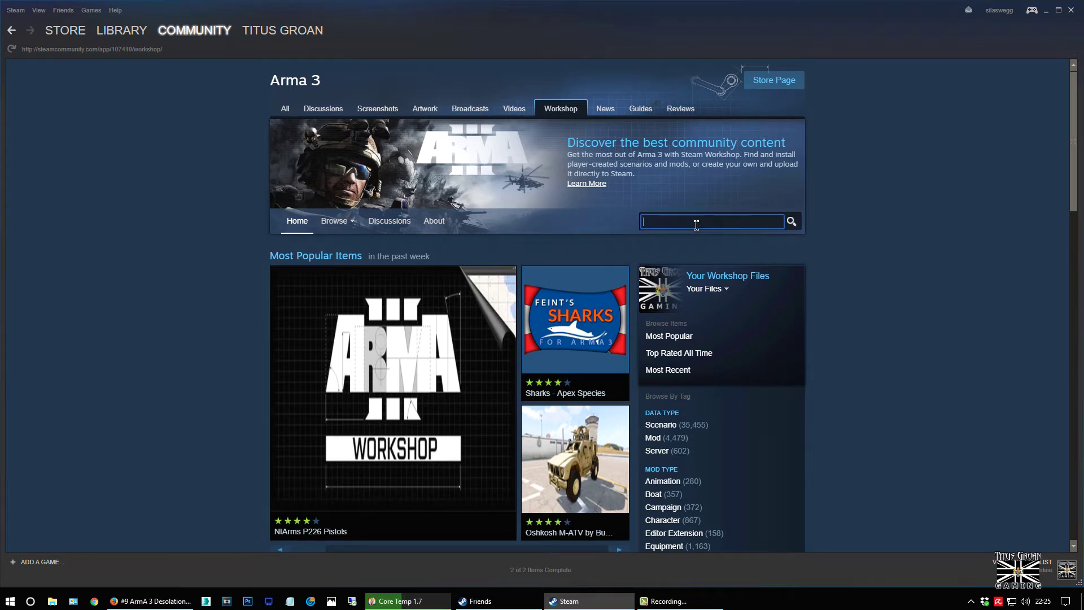
text(cup terrains)
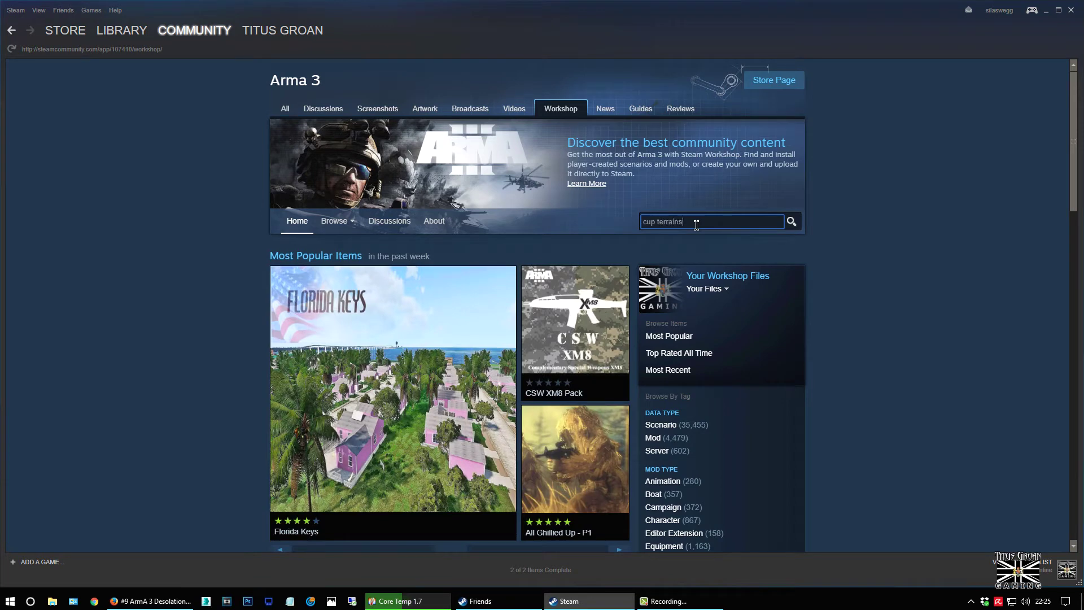
key(Return)
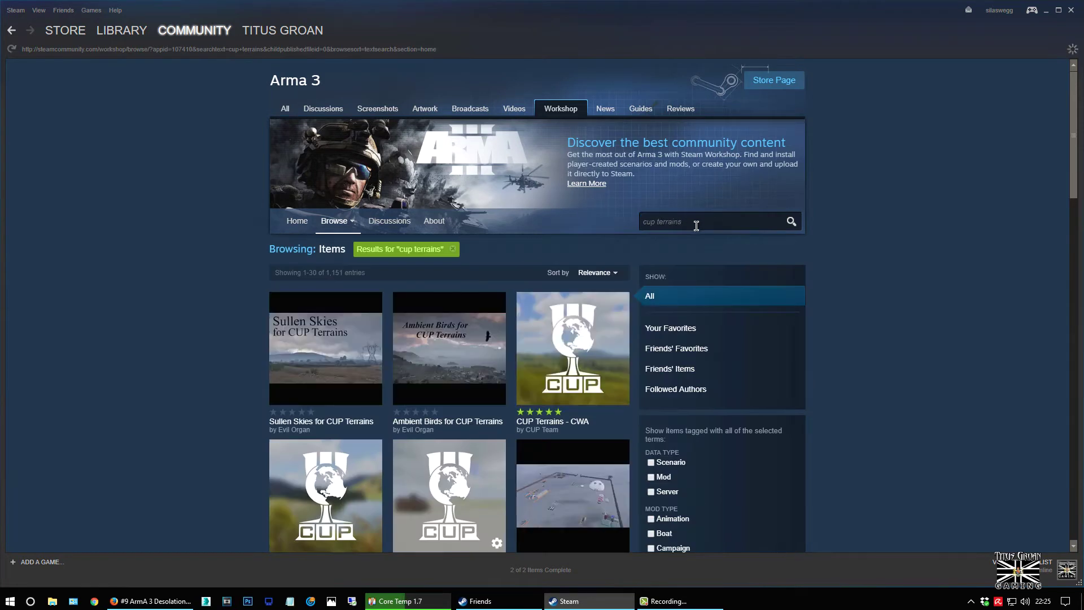
scroll(890, 239, down, 3)
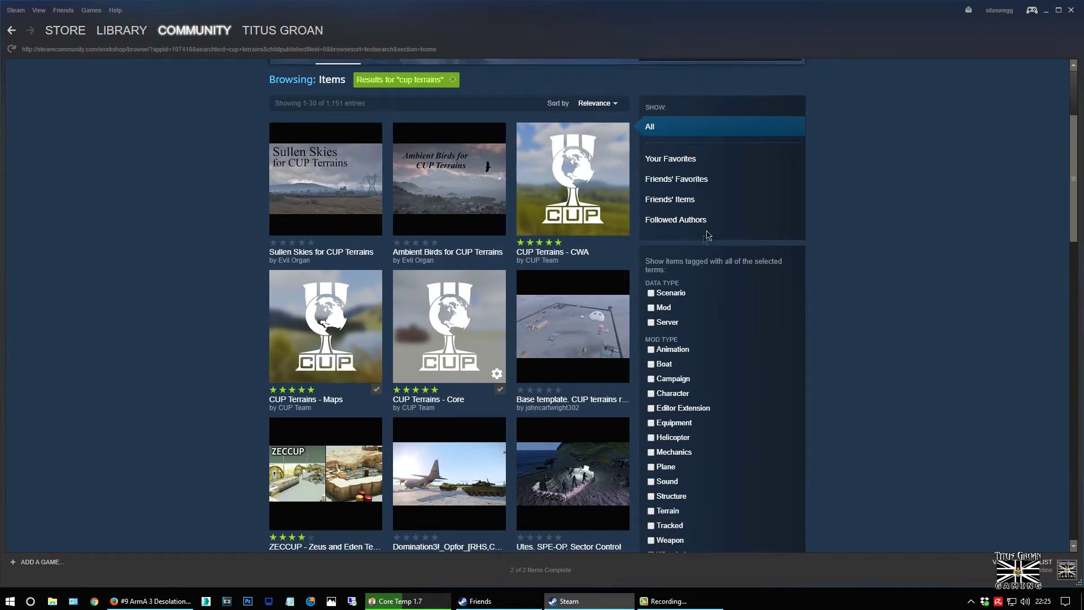
Check the subscription status of CUP Terrains - Core and CUP Terrains - Maps on their item pages, returning to the search results
mouse_move(449, 350)
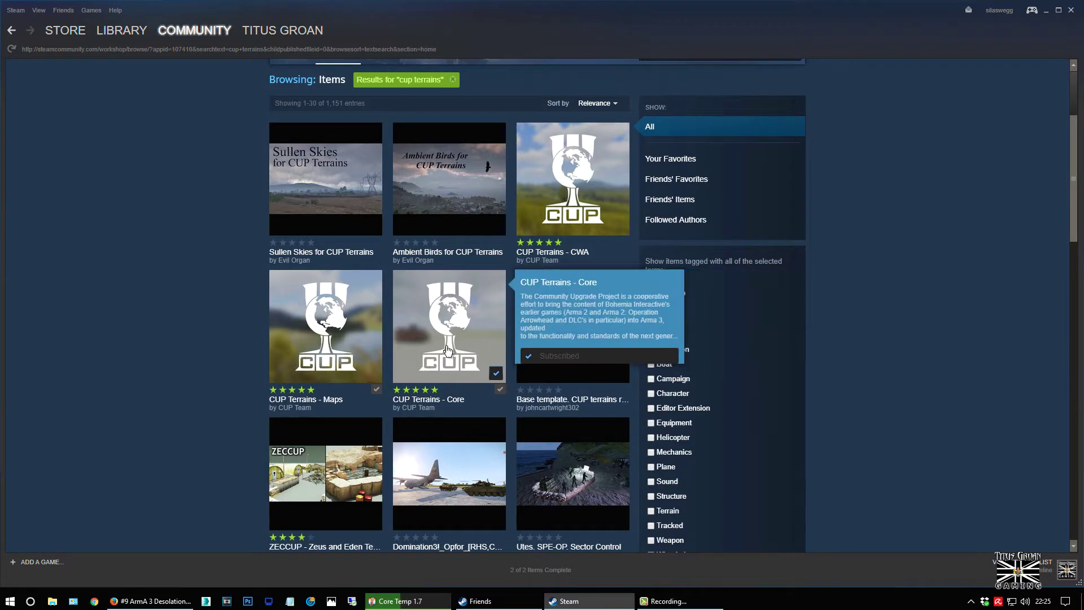
mouse_move(323, 357)
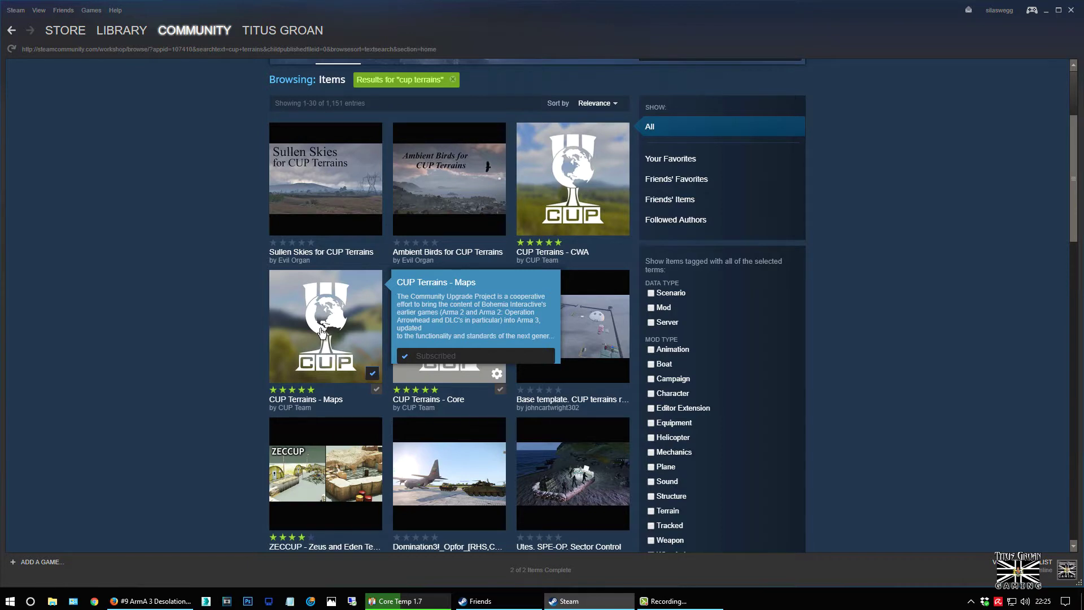
mouse_move(494, 361)
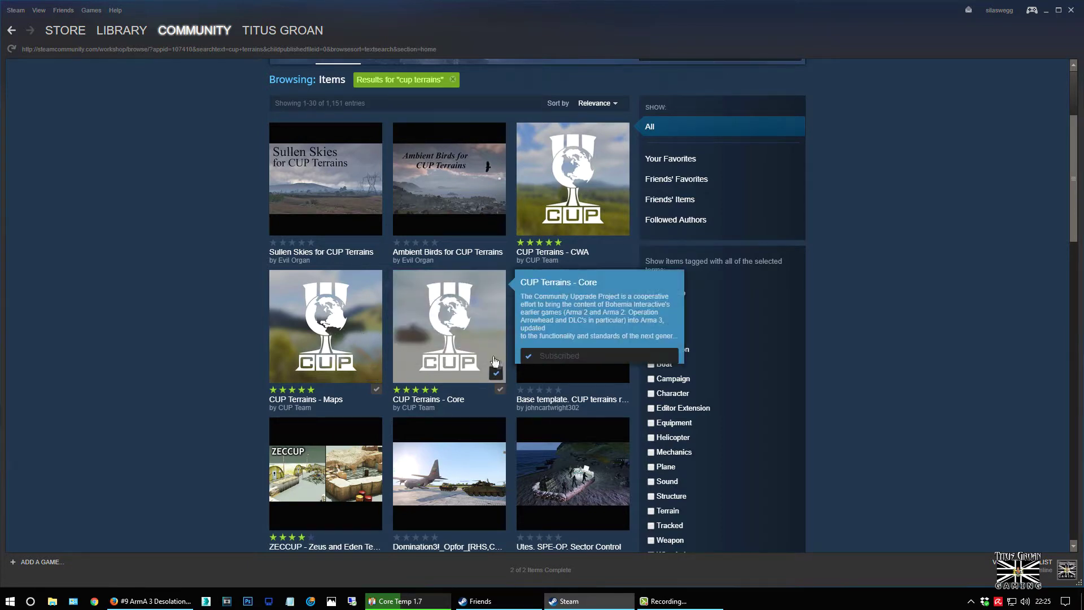
click(451, 333)
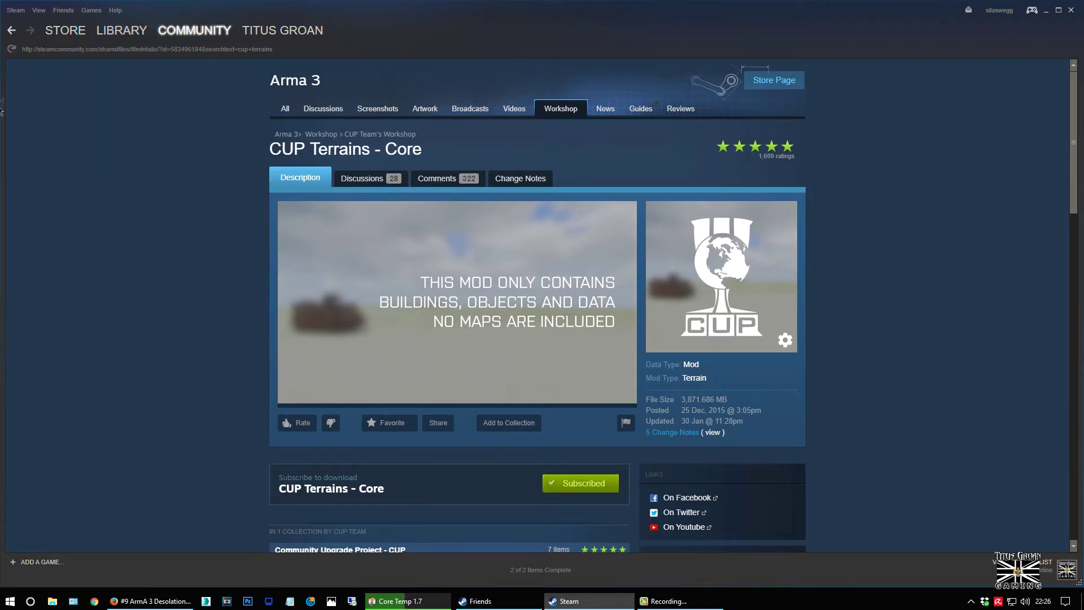
click(11, 30)
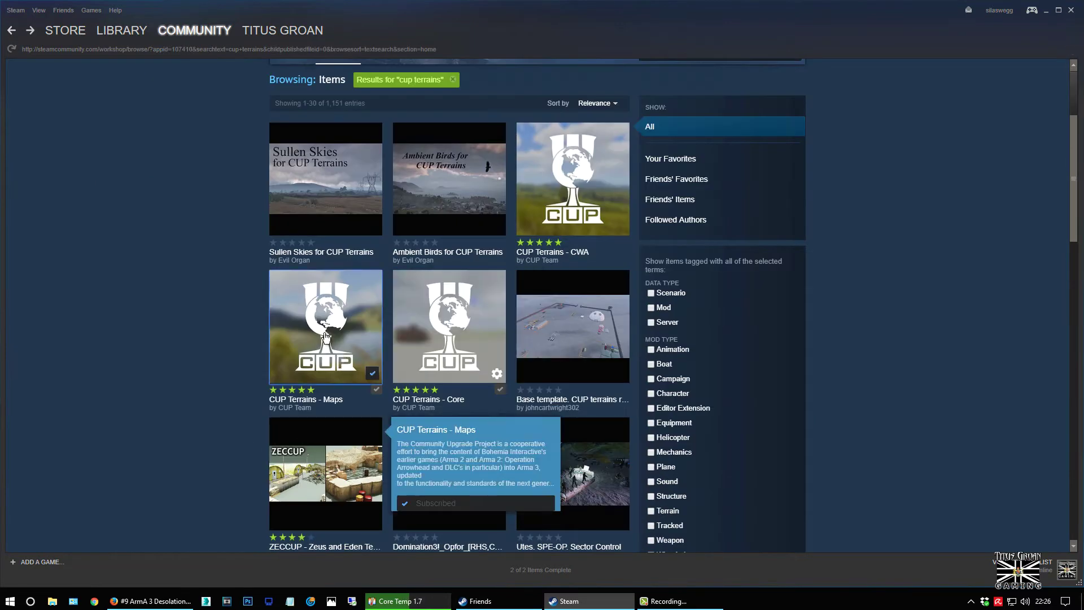
click(325, 337)
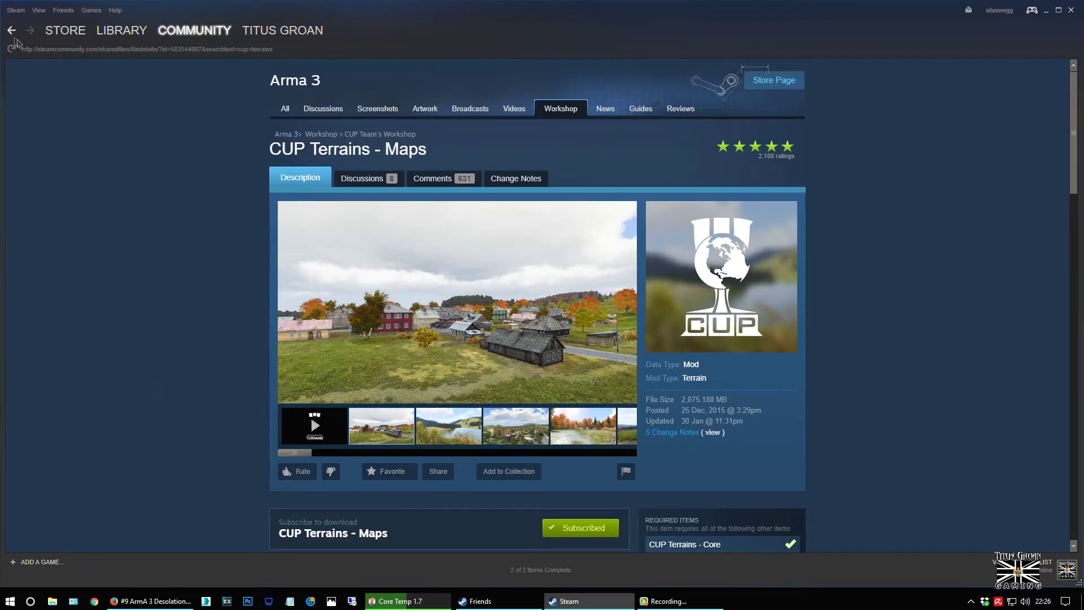
click(11, 31)
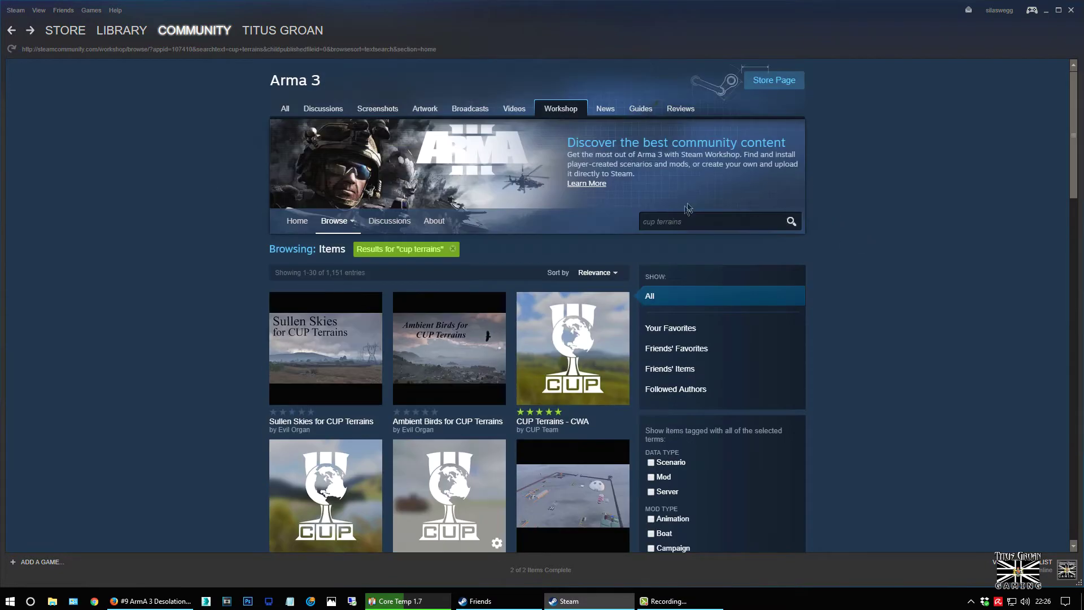
Search the Arma 3 Workshop for "desolation redux" and look over the resulting items
triple_click(687, 220)
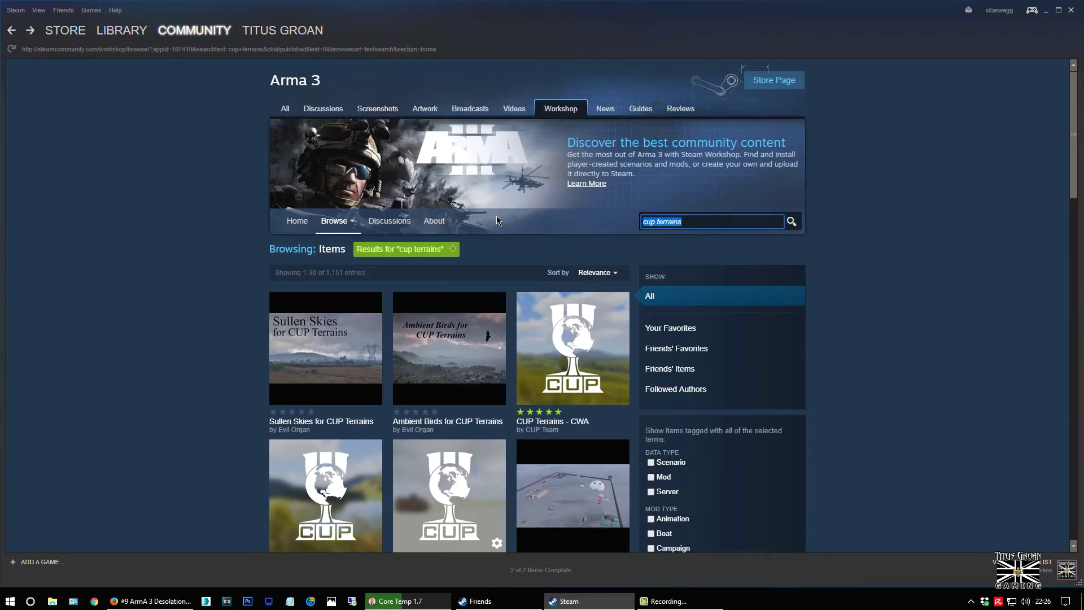
text(desolation redux)
key(Return)
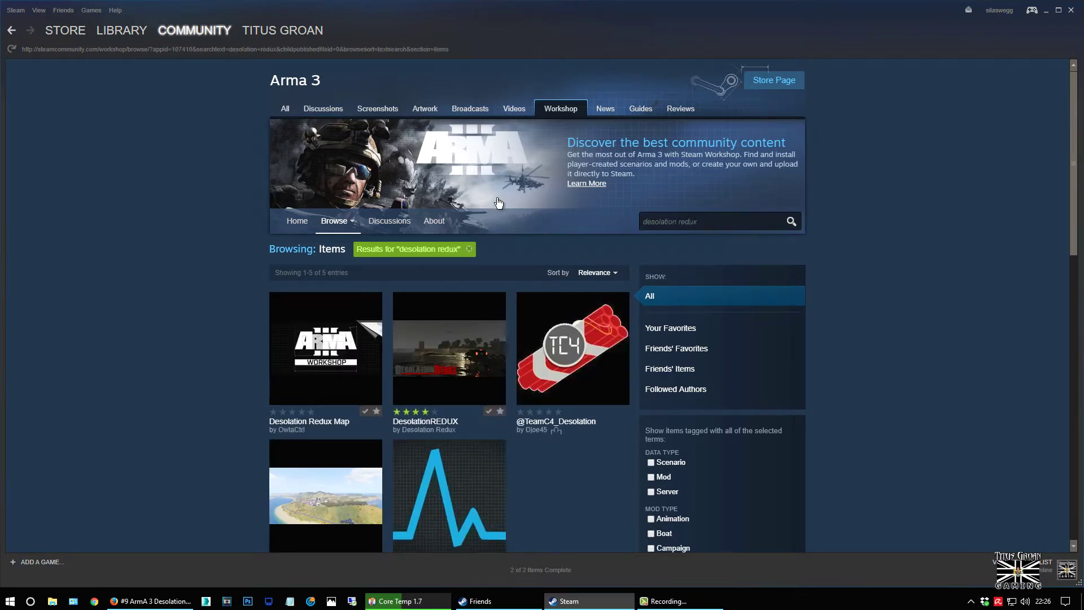
scroll(498, 204, down, 2)
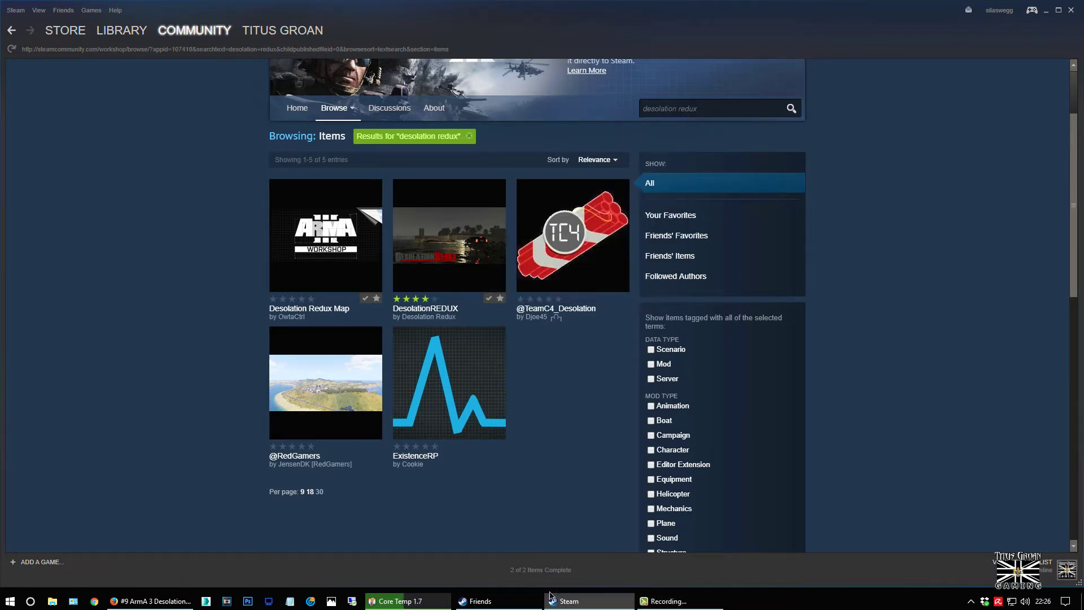
Open the Arma 3 Launcher and start the game with DesolationREDUX, CUP Terrains - Core and CUP Terrains - Maps loaded
right_click(575, 605)
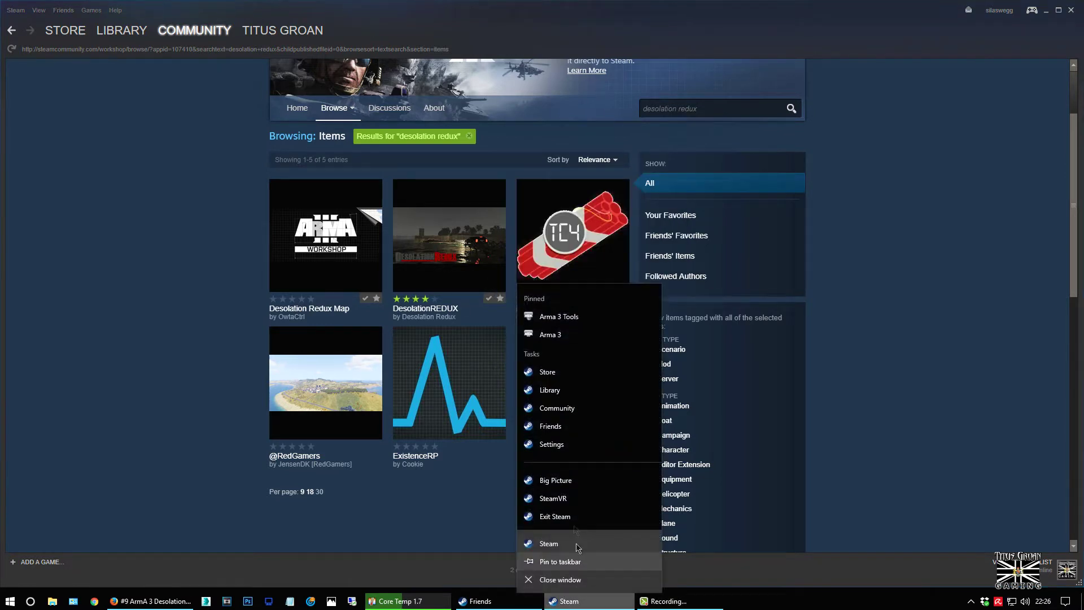
click(562, 334)
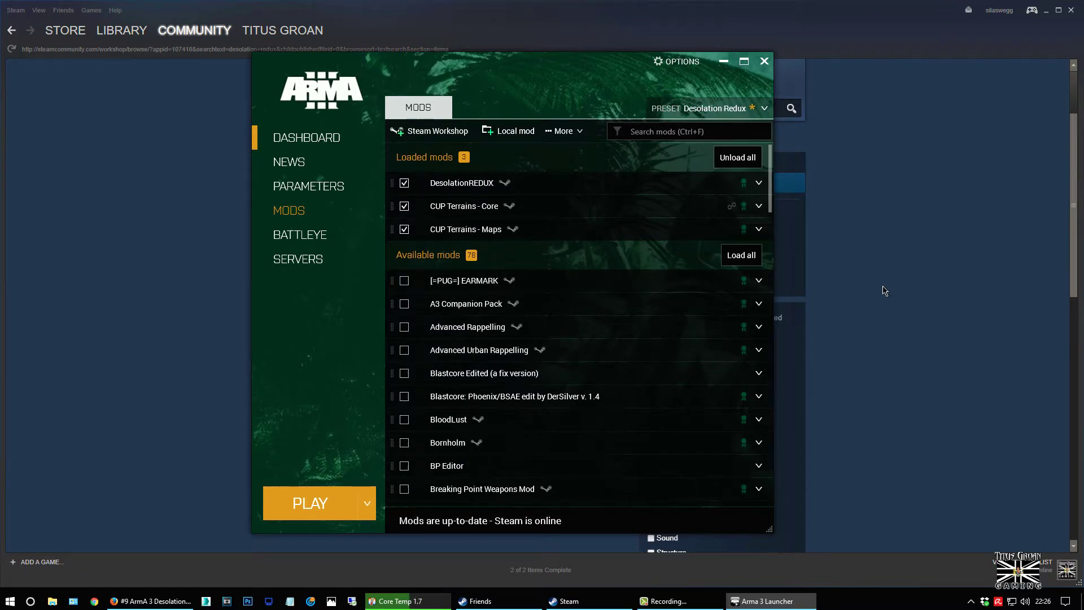
click(737, 158)
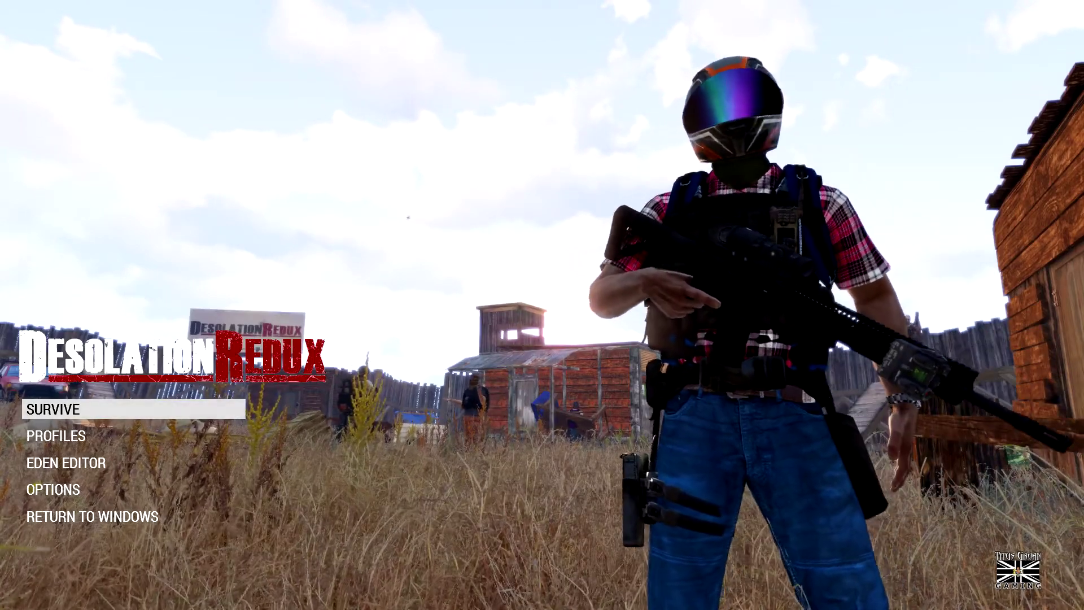
Open the in-game server browser and list Internet servers filtered by the host name "Desolation"
key(Return)
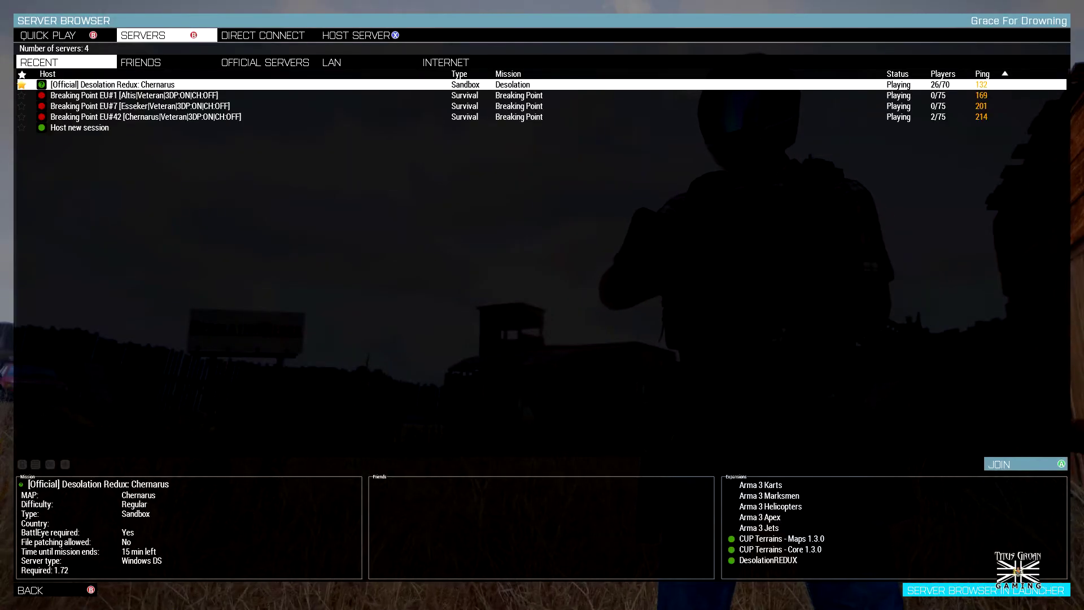
click(463, 62)
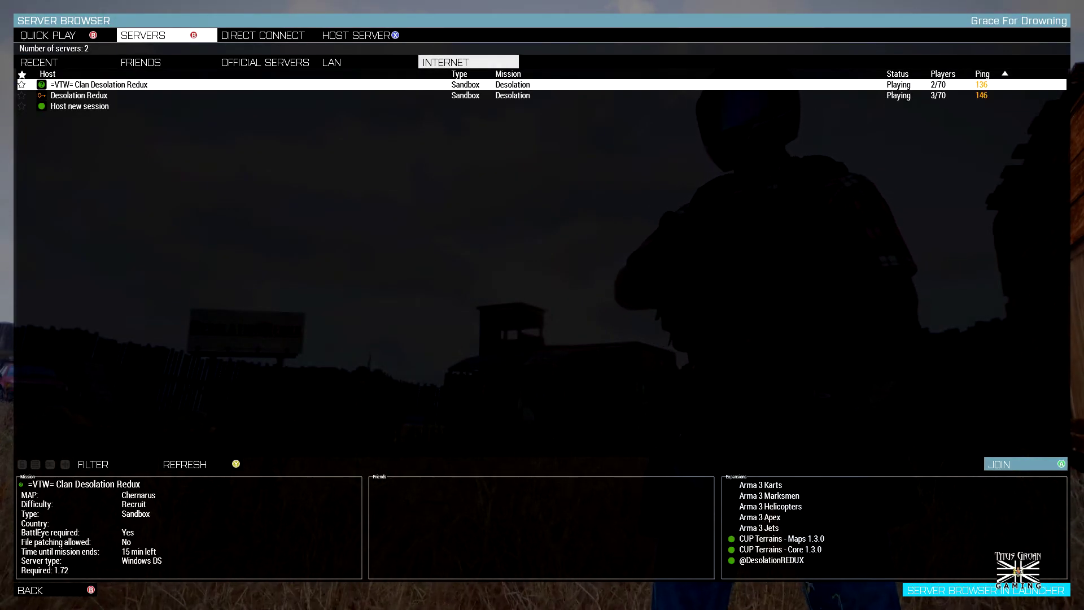
click(115, 464)
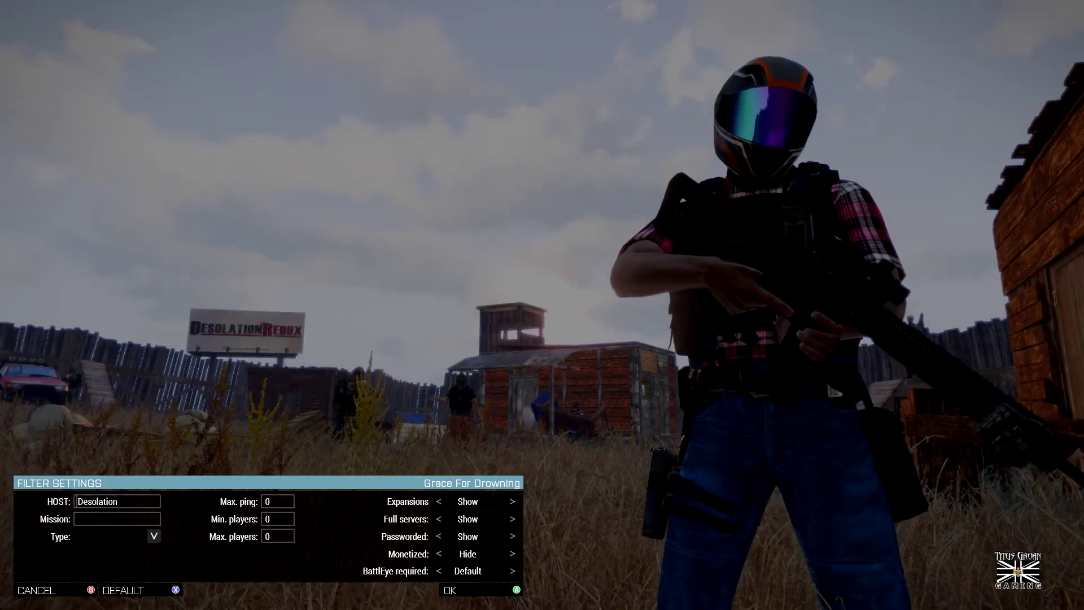
click(448, 585)
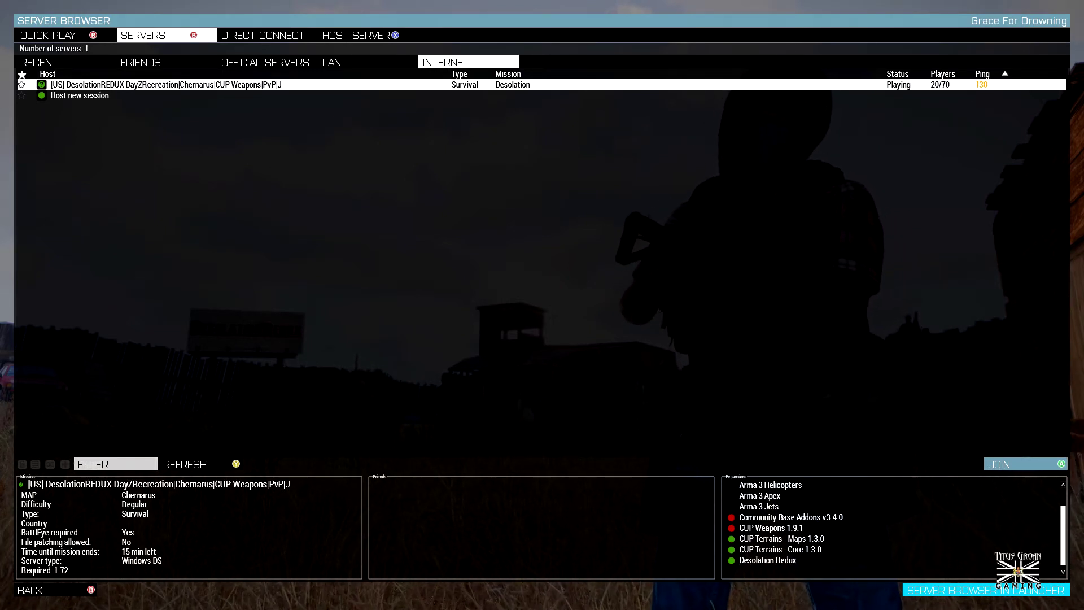
Examine the Community Base Addons v3.4.0 and CUP Weapons 1.9.1 requirements of the [US] DesolationREDUX DayZRecreation server
click(790, 517)
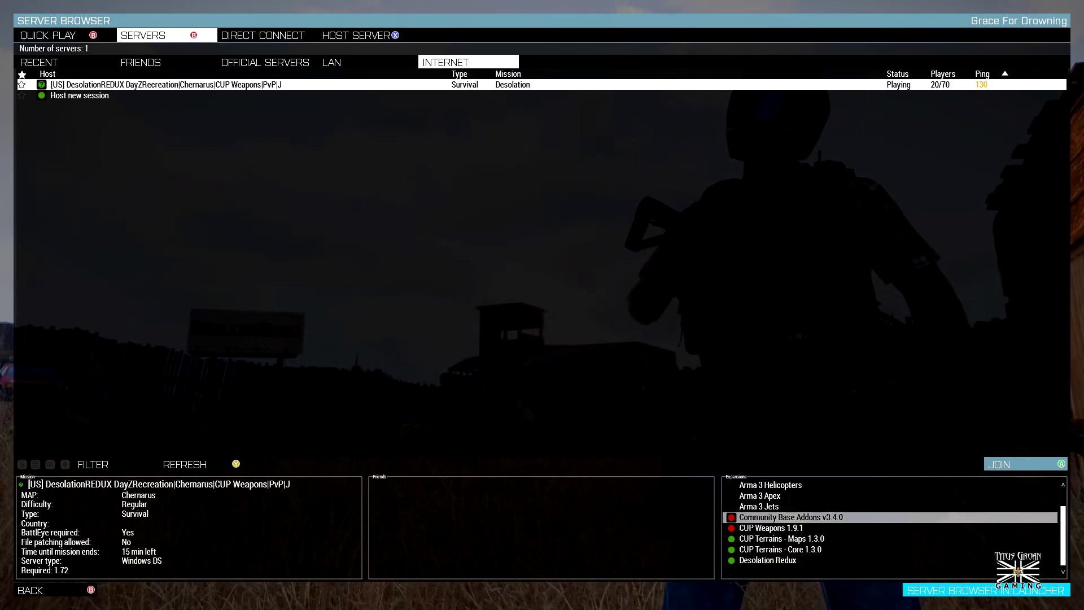
click(770, 528)
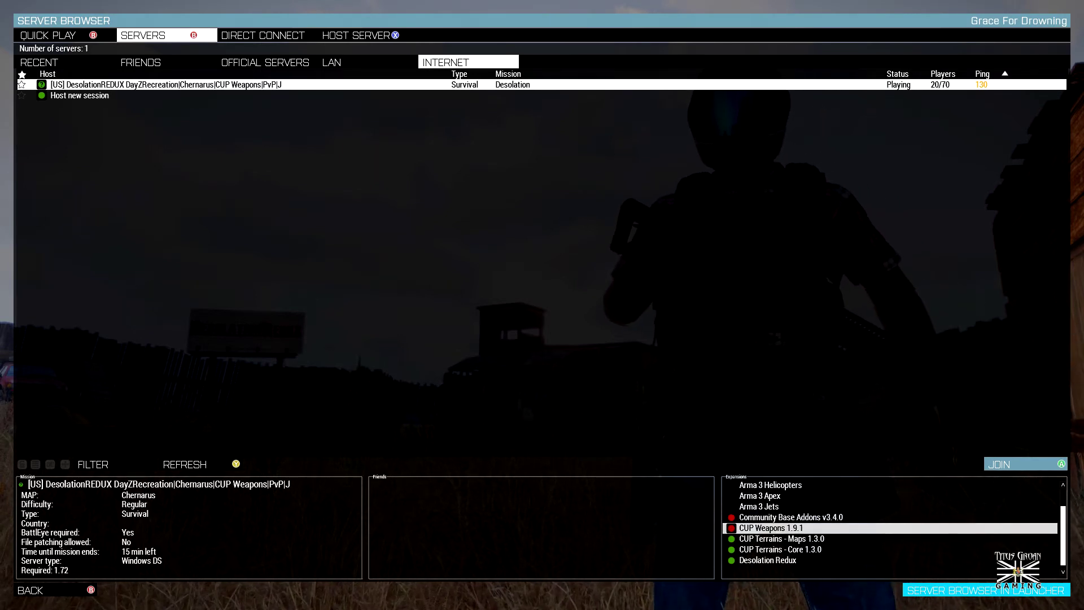
click(790, 517)
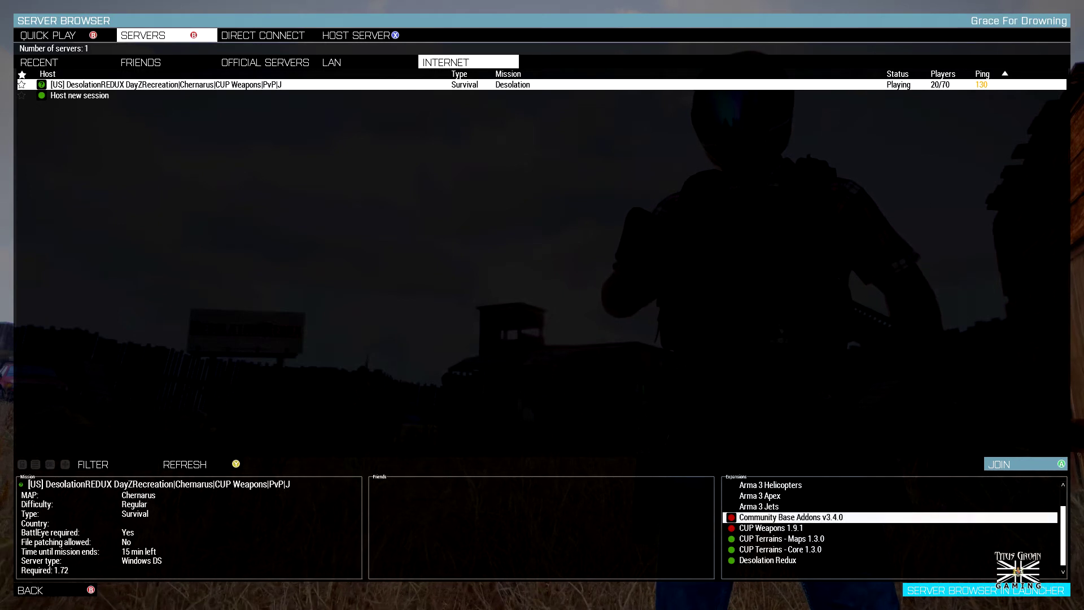
Reload the Internet server list by way of the recent servers and select [Official] Desolation Redux: Chernarus
click(65, 62)
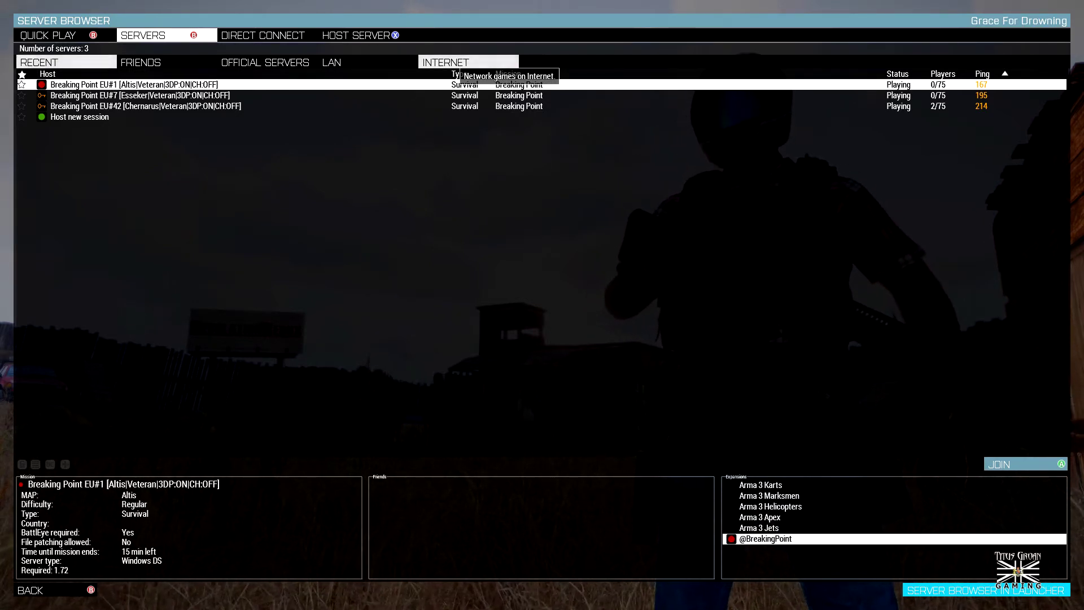
click(459, 63)
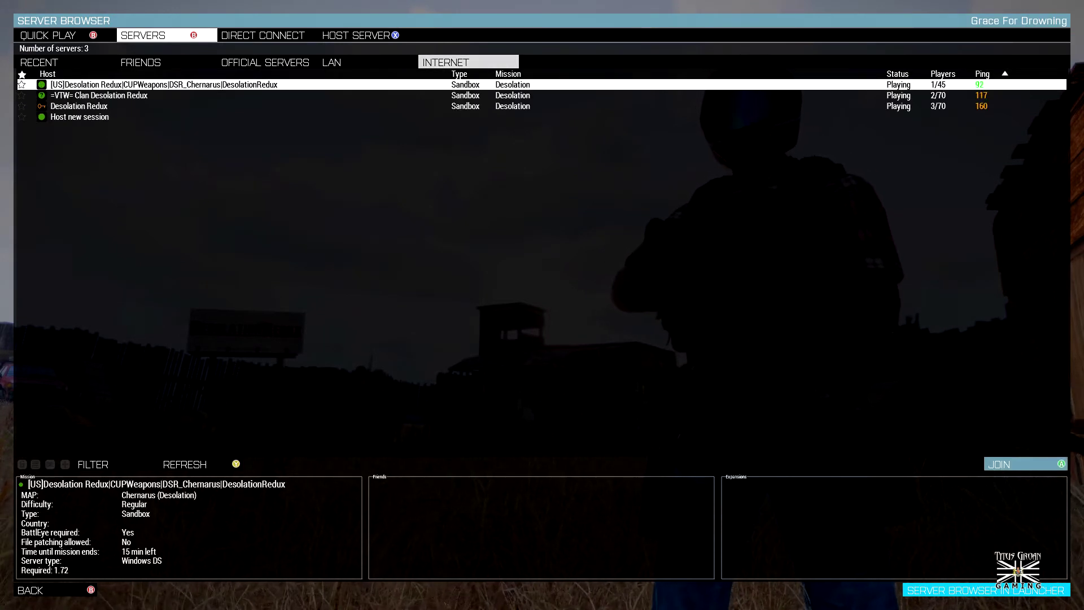
click(113, 105)
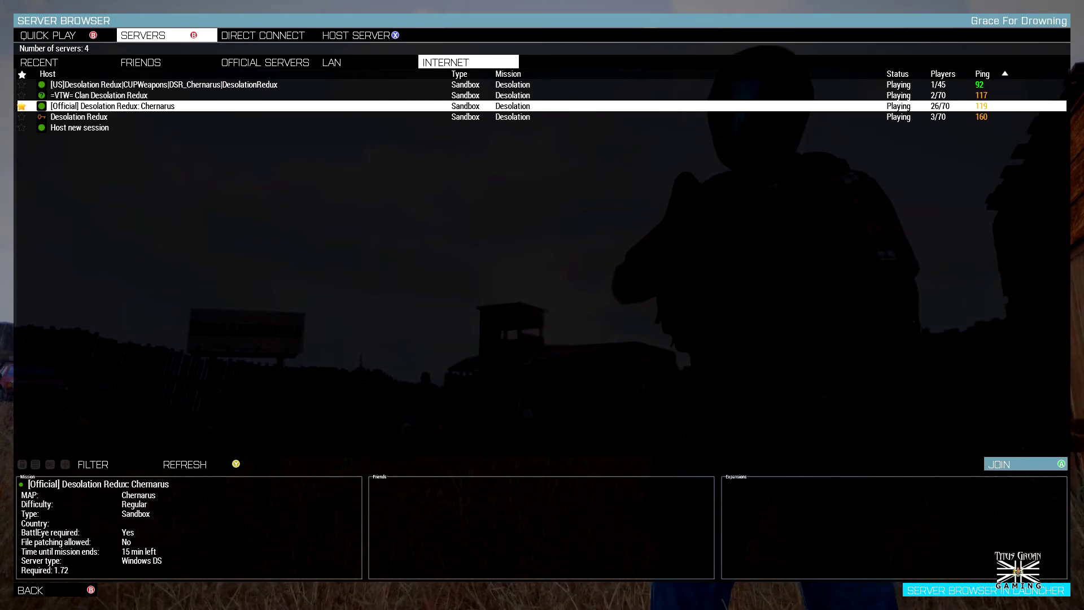
Reload the Internet server list and inspect the details of the Desolation Redux, [US]Desolation Redux, [UK]Desolation-Redux and TFV-hosted servers
key(Right)
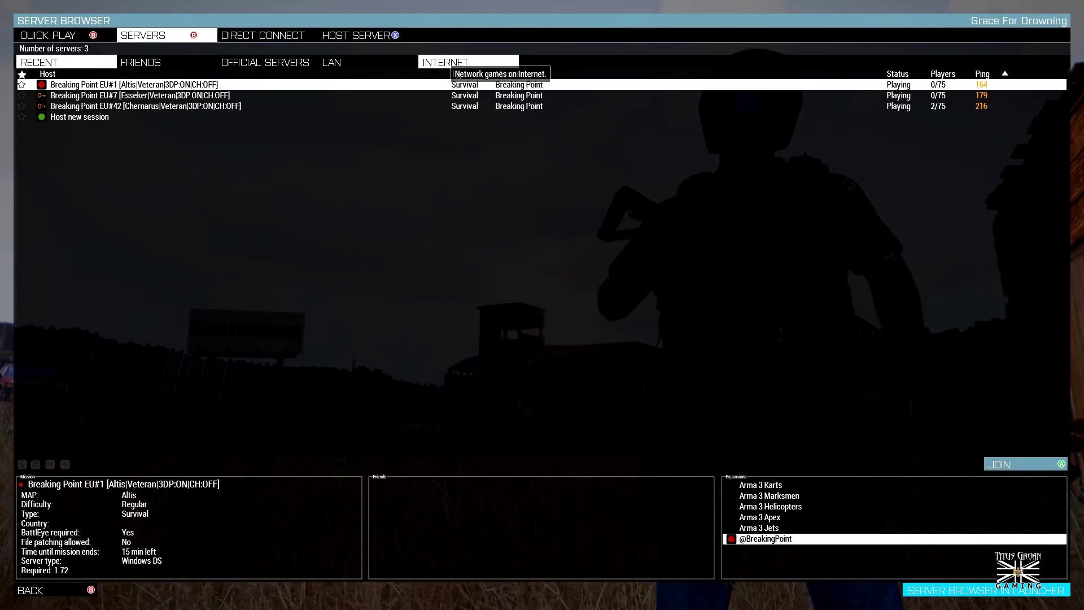
click(452, 63)
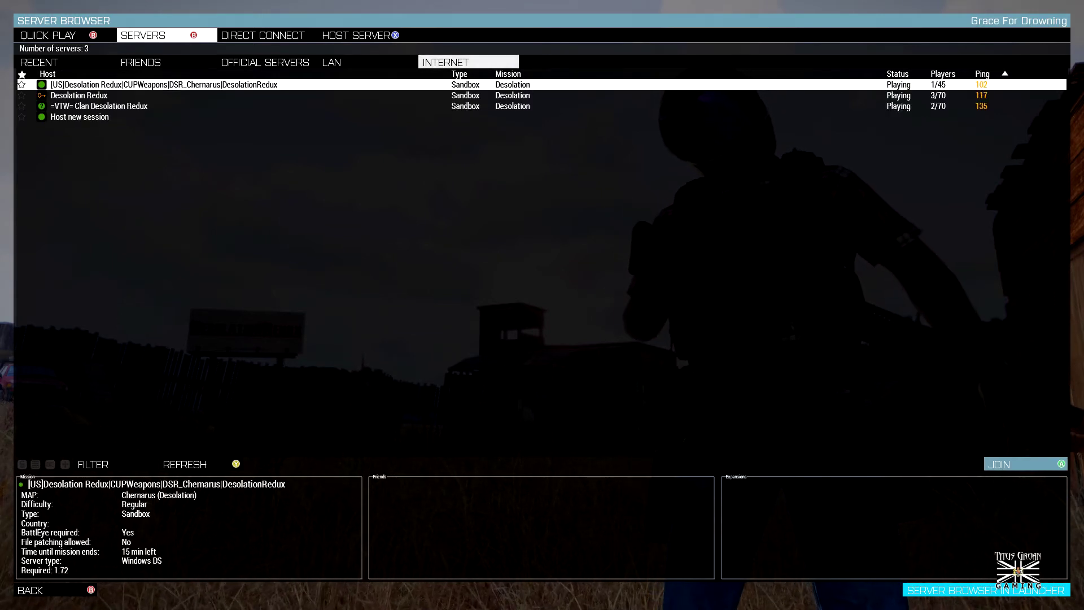
click(46, 95)
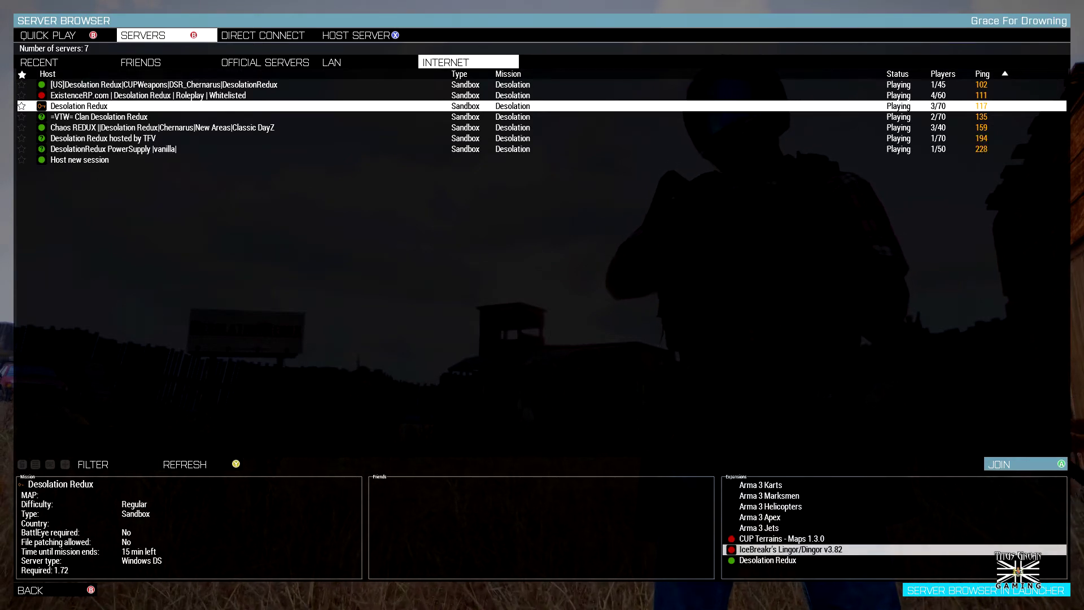
click(164, 84)
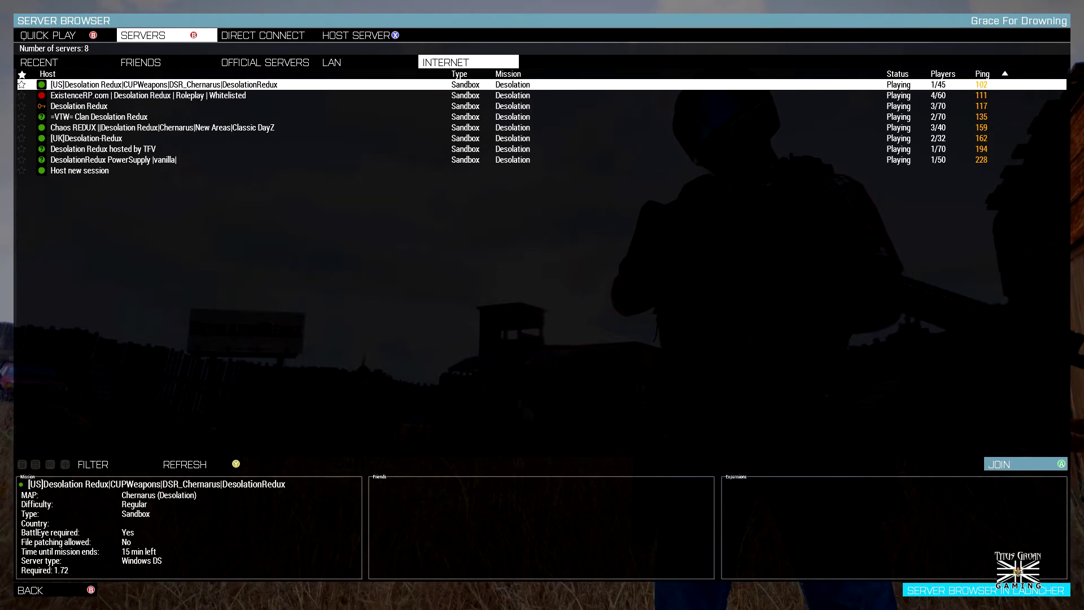
click(87, 138)
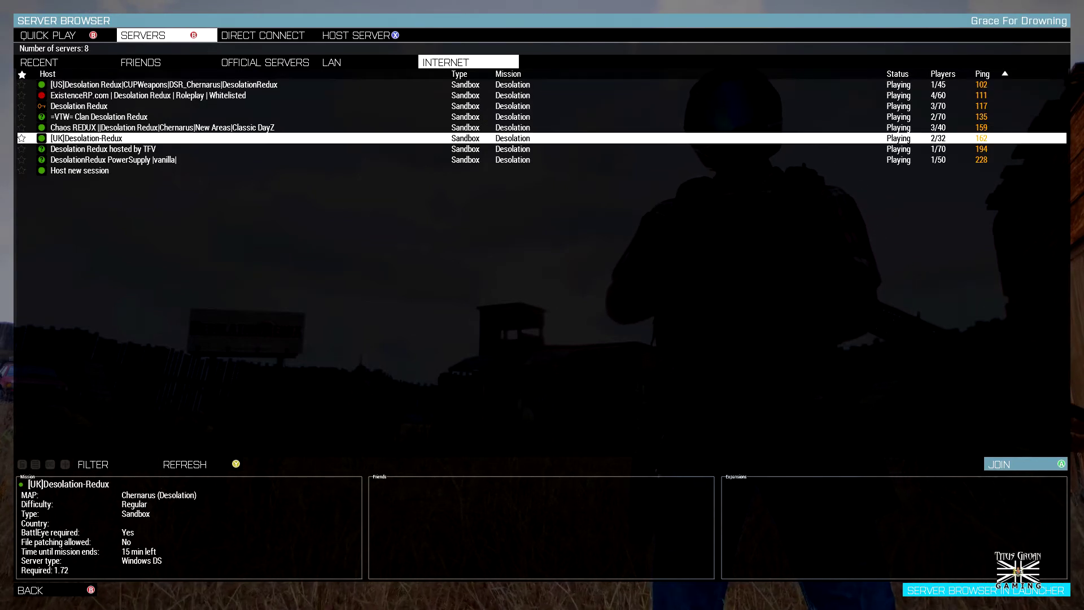
click(102, 148)
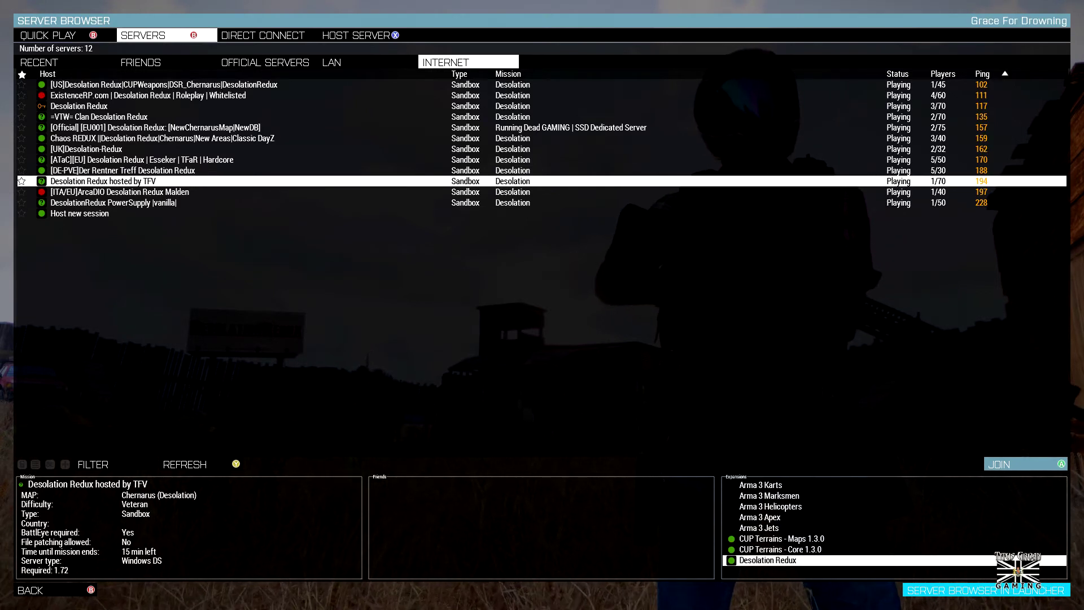
Inspect the details and required mods of the PowerSupply, ATaC Esseker, UK, Chaos REDUX, Official EU001 and Trailerpark Hunting Grounds servers
click(226, 202)
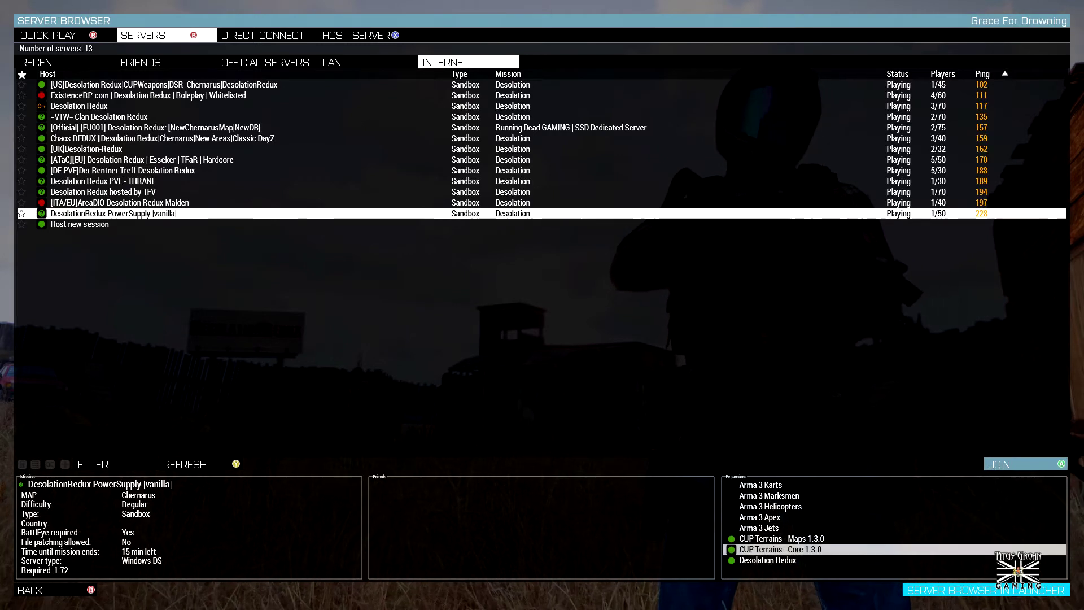
click(141, 159)
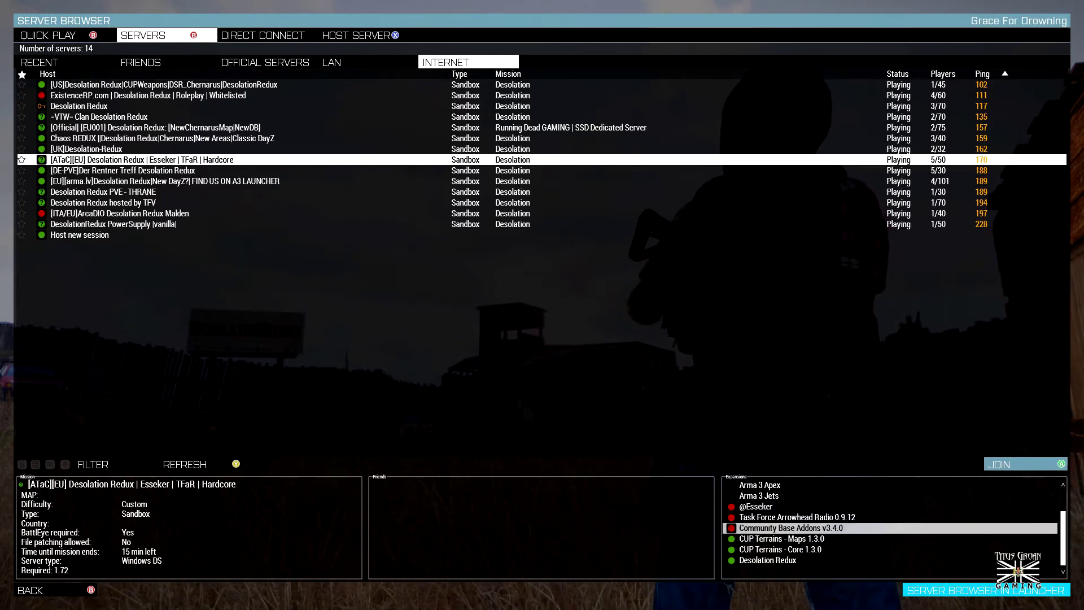
click(86, 148)
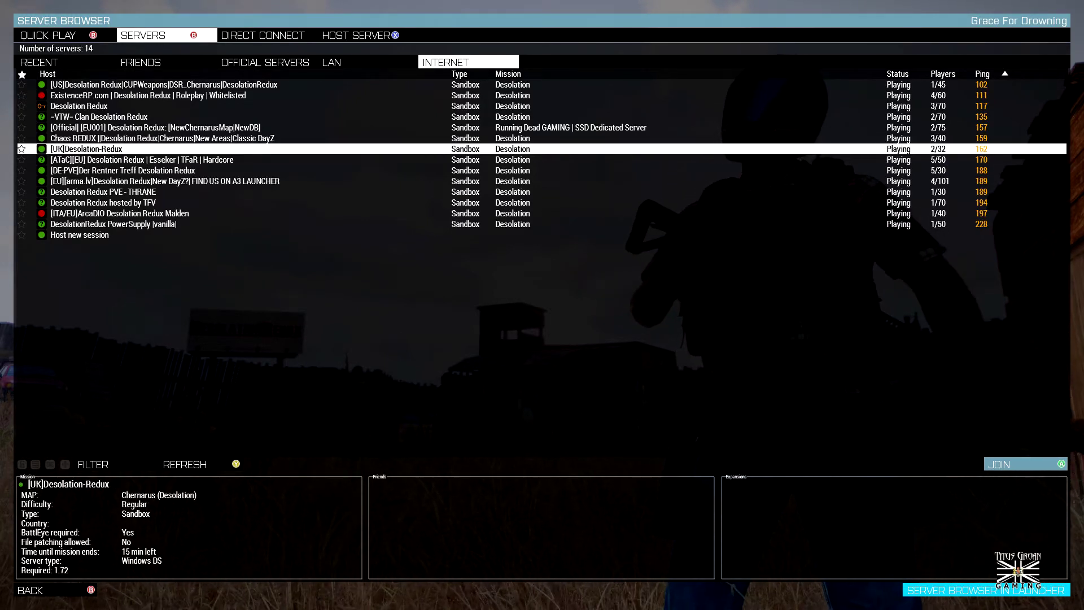
click(113, 137)
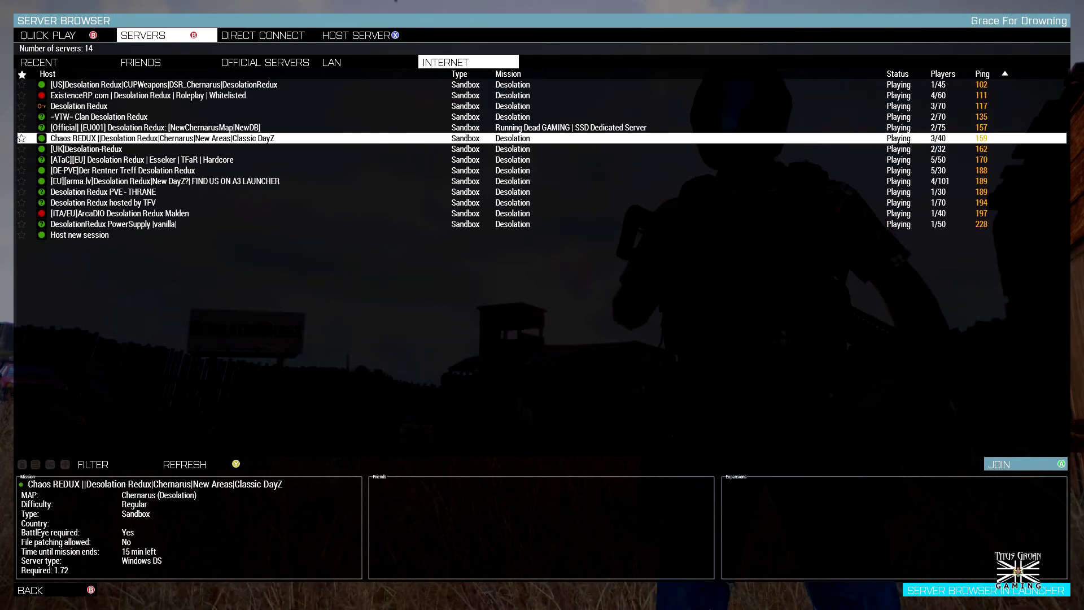
key(Up)
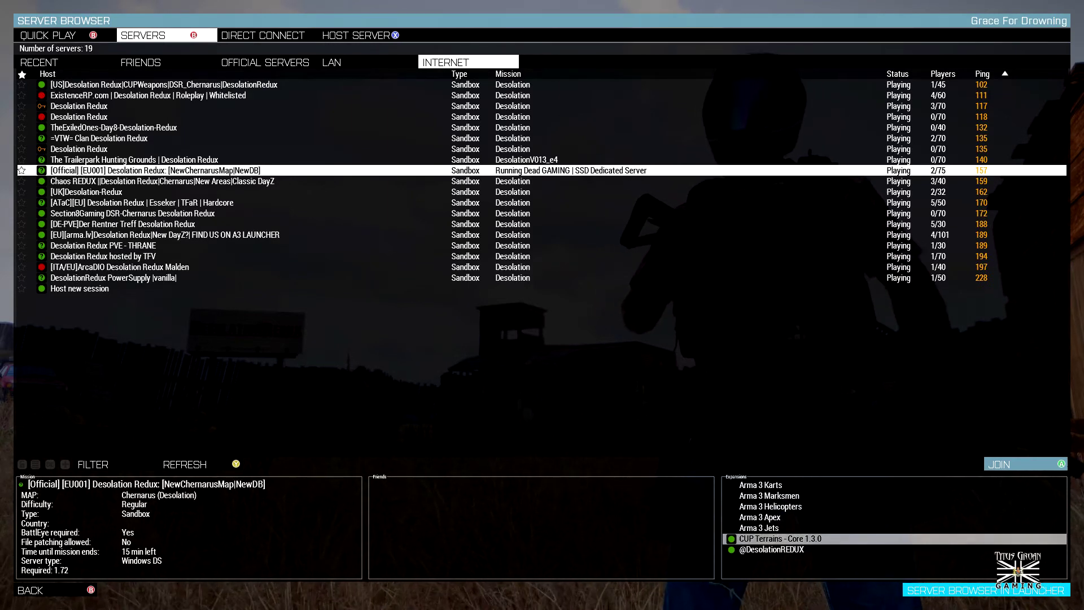
key(Up)
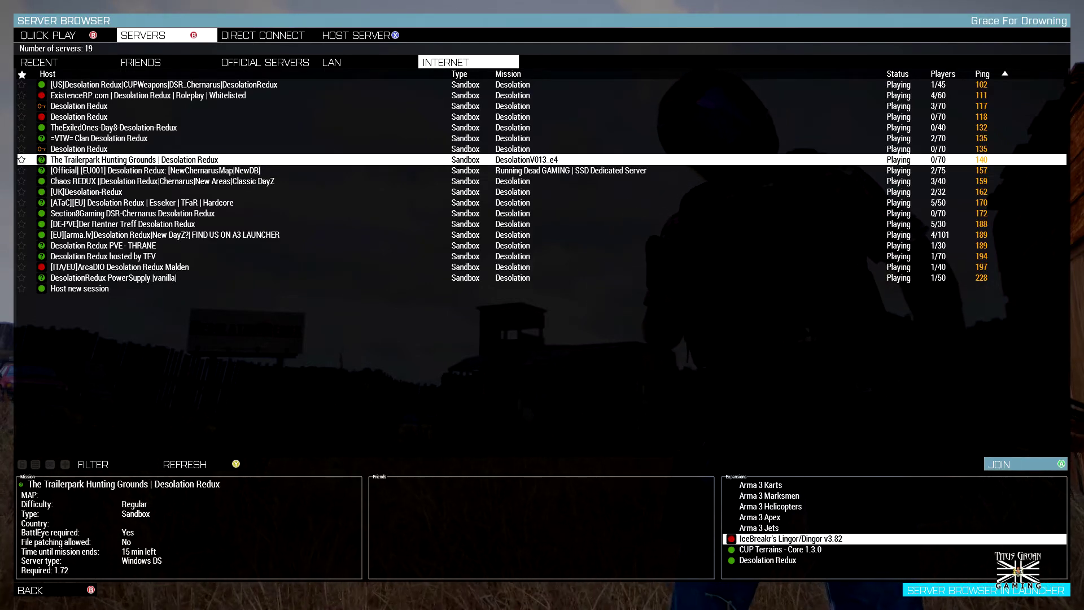
Compare the requirements of the Section8Gaming, Der Rentner Treff, arma.lv and Chaos REDUX servers with those of Official EU001 and Trailerpark Hunting Grounds
click(133, 212)
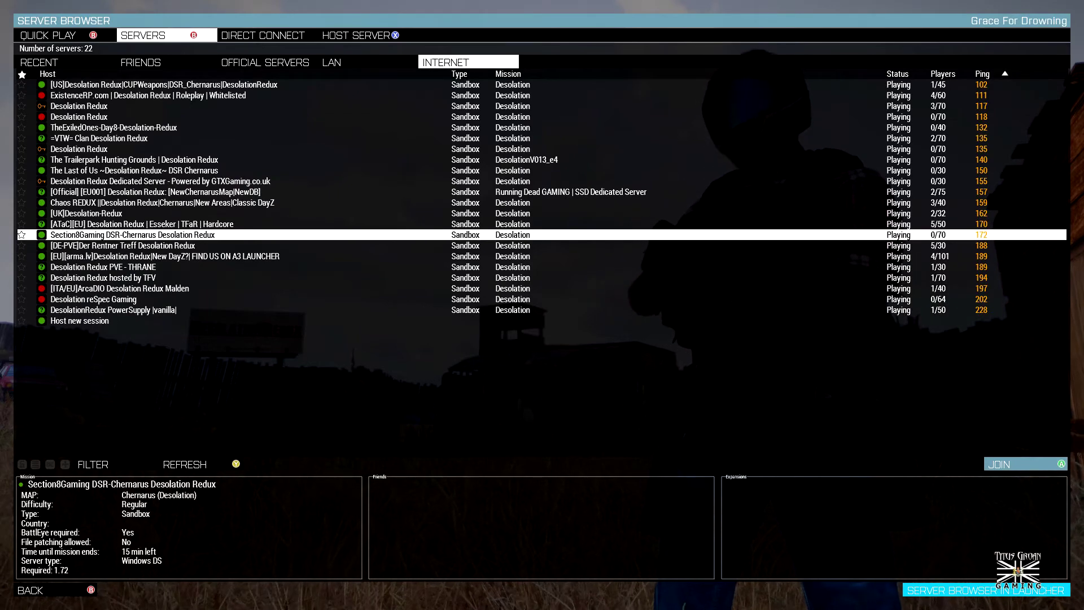
click(122, 245)
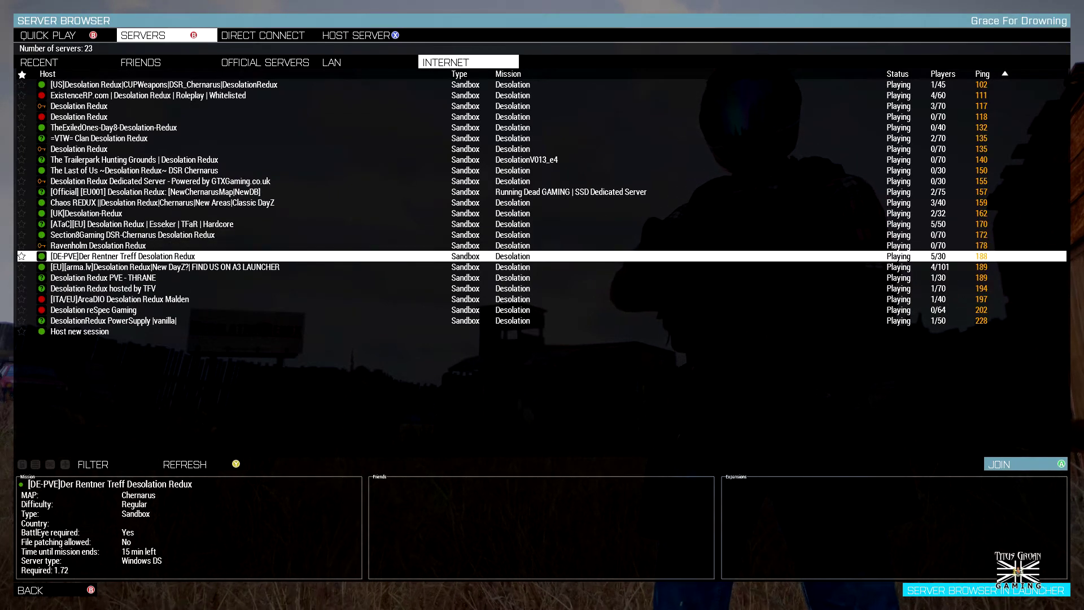
click(164, 266)
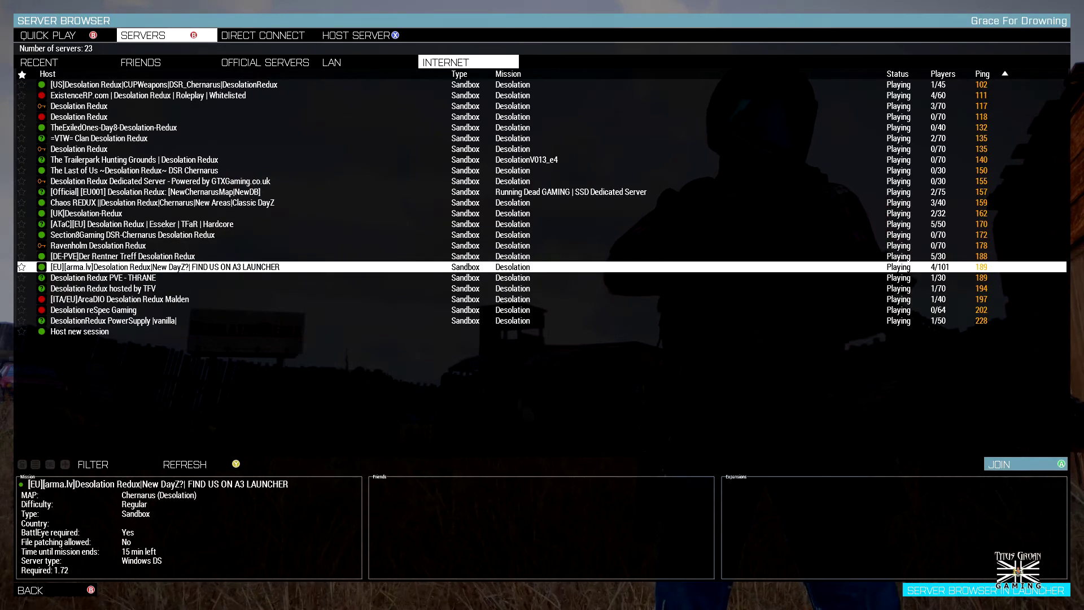
click(522, 202)
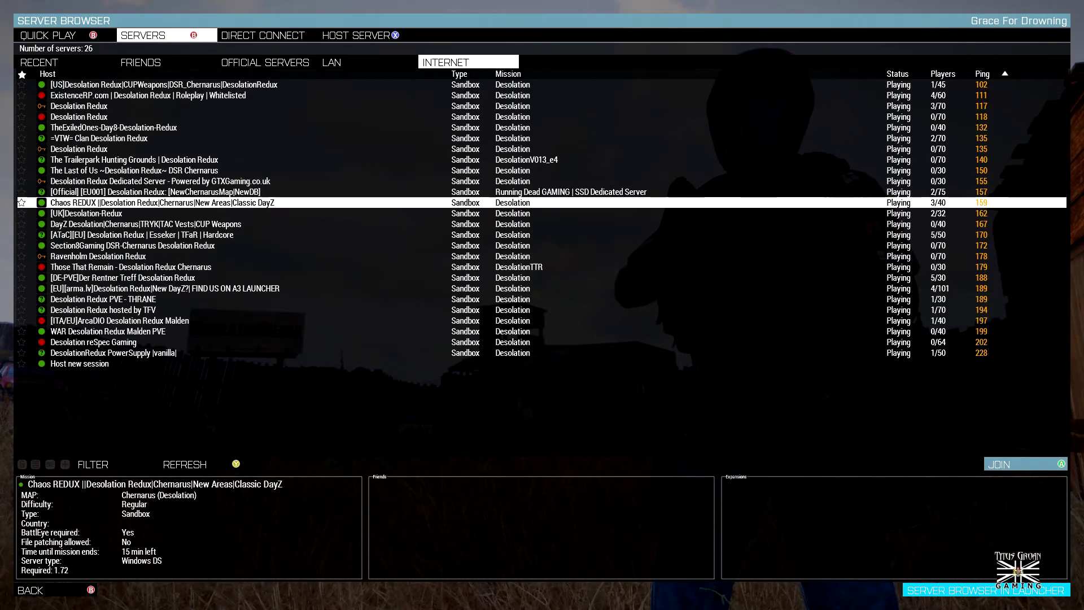
click(155, 191)
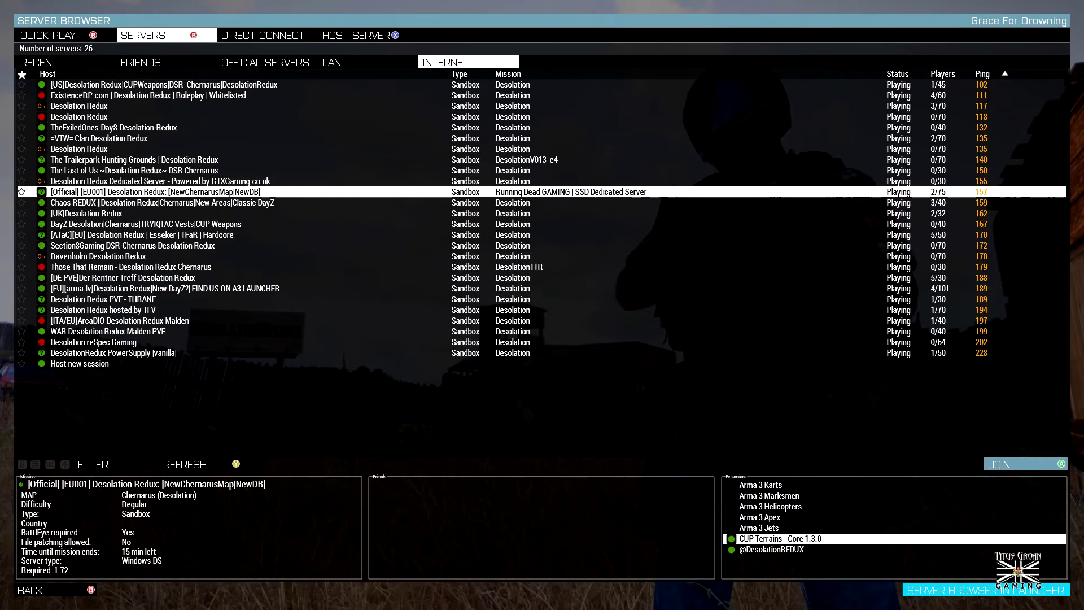
click(779, 159)
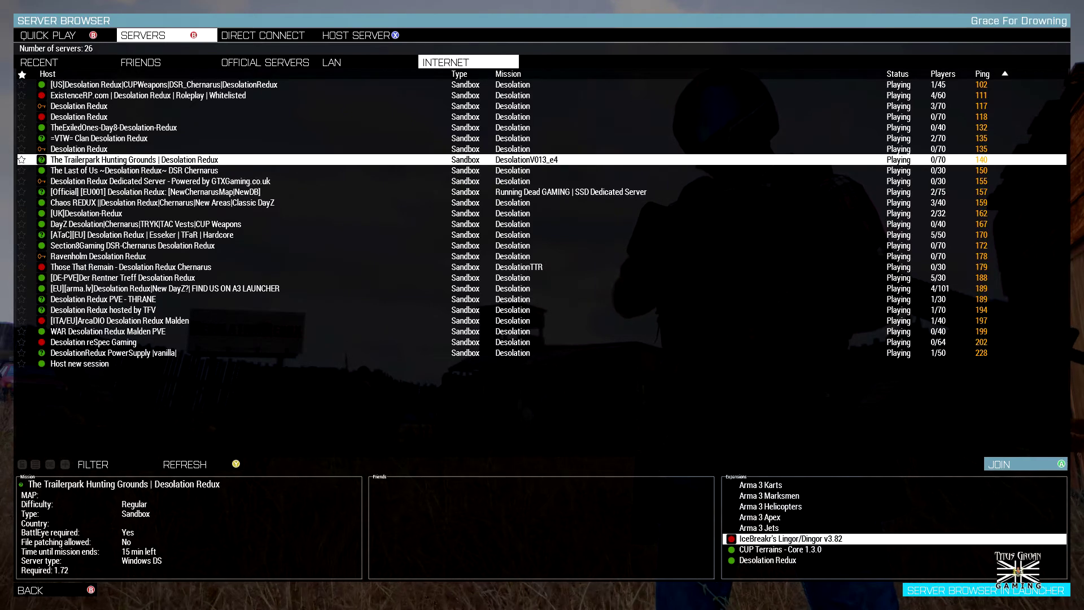
click(135, 170)
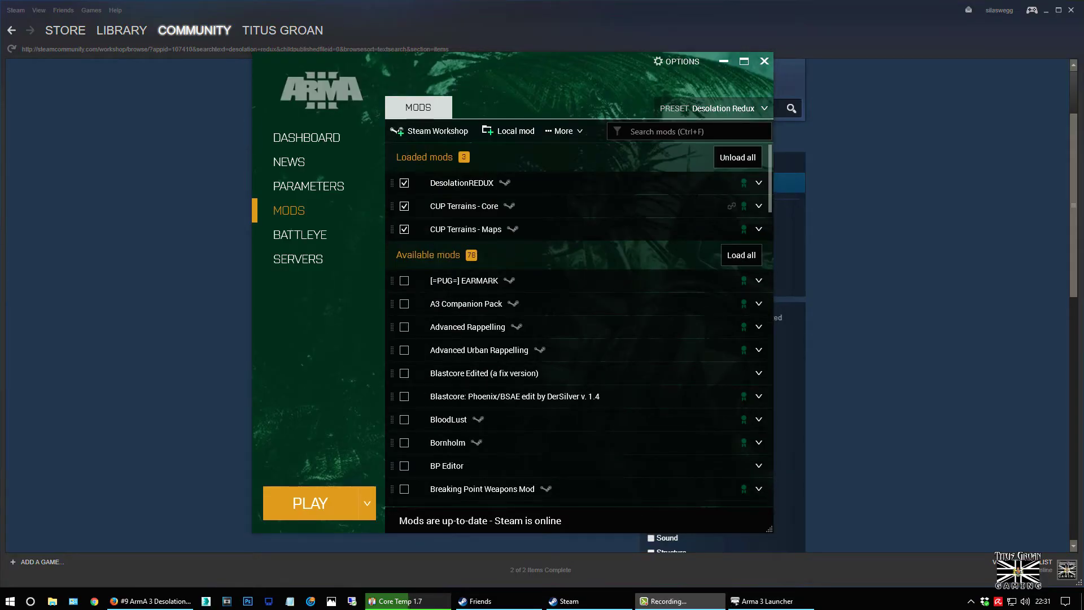
Unload all mods in the Arma 3 Launcher, and load only CUP Terrains - Core, CUP Terrains - Maps and DesolationREDUX
click(737, 157)
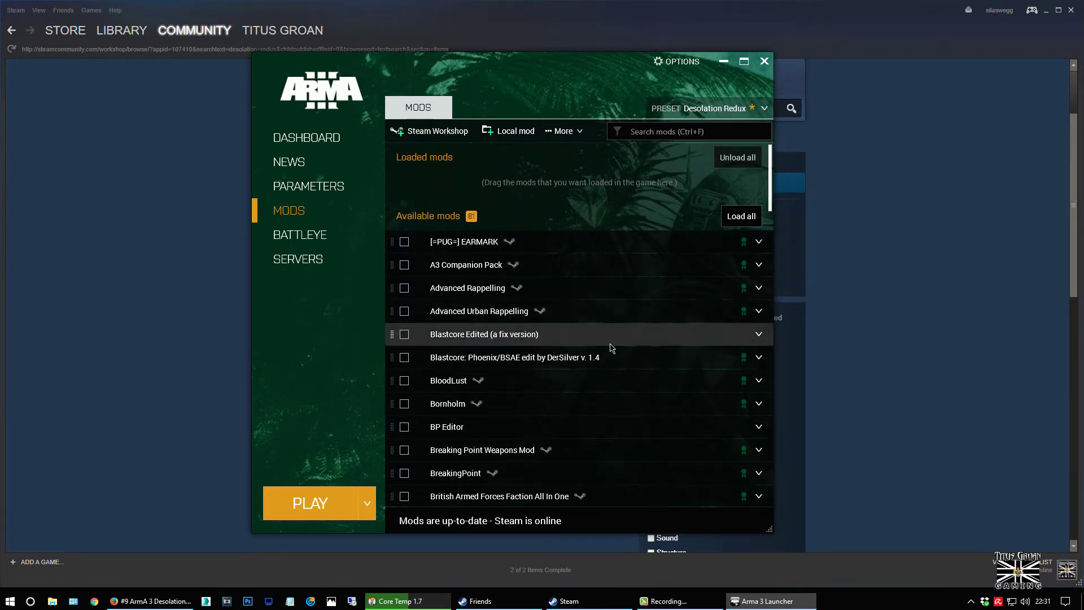
scroll(611, 348, down, 2)
scroll(610, 349, down, 2)
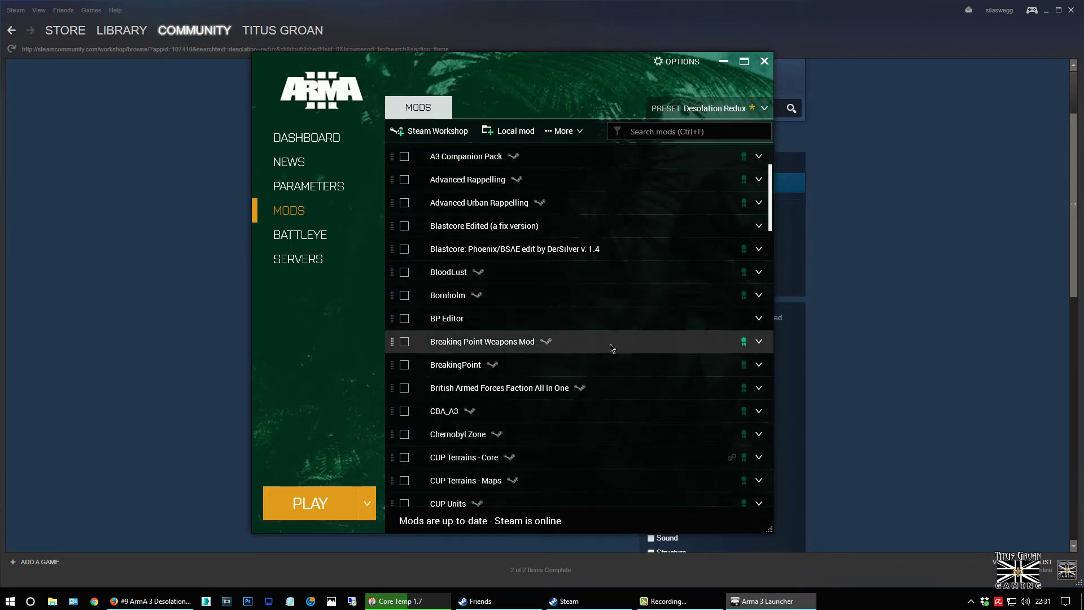
scroll(610, 348, down, 4)
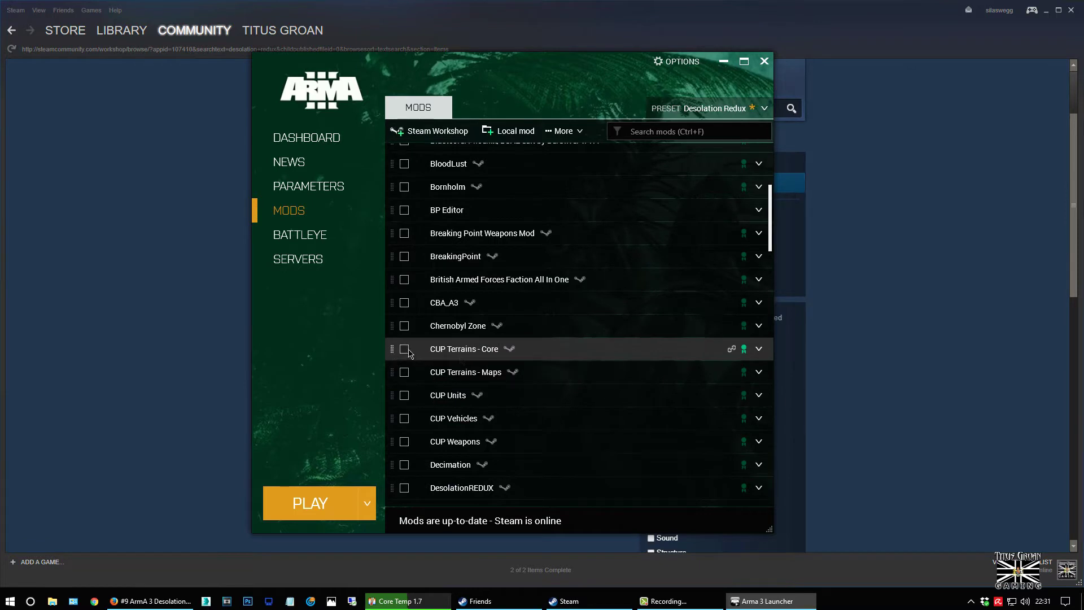
click(404, 350)
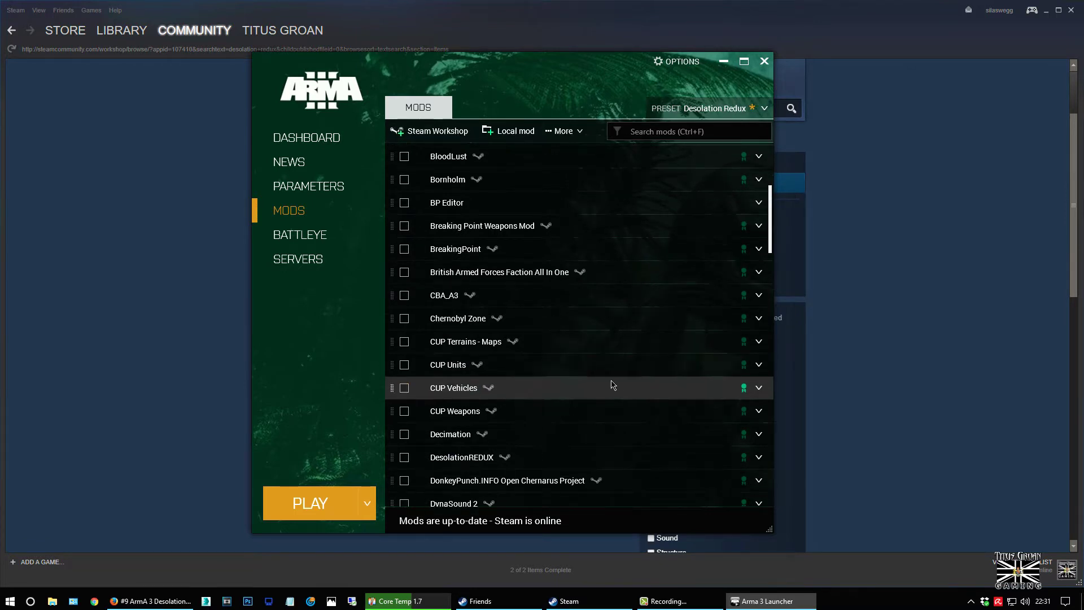
click(404, 342)
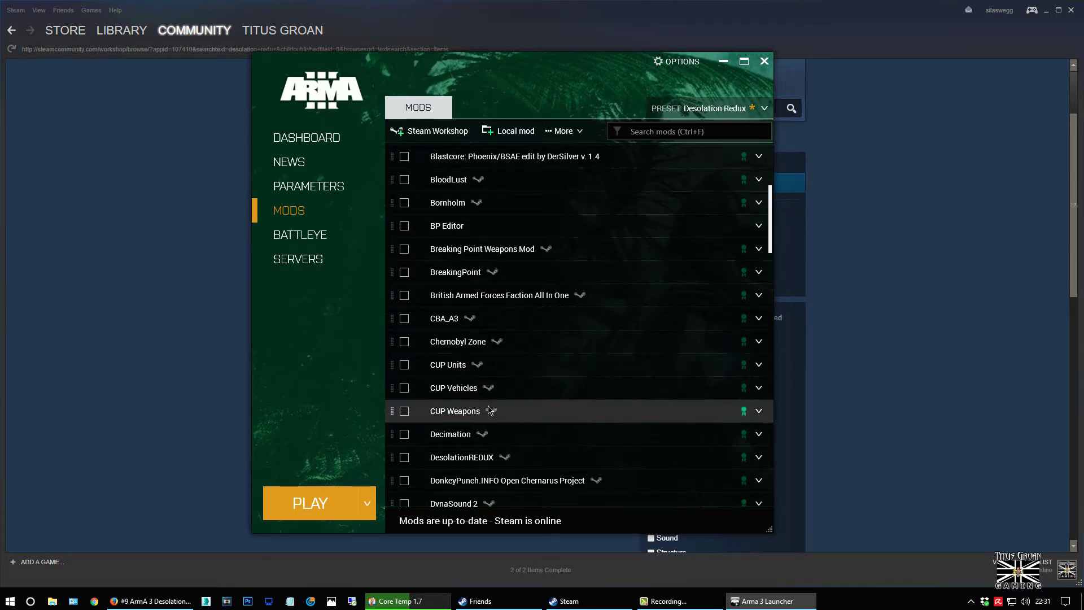
click(404, 457)
scroll(565, 339, up, 9)
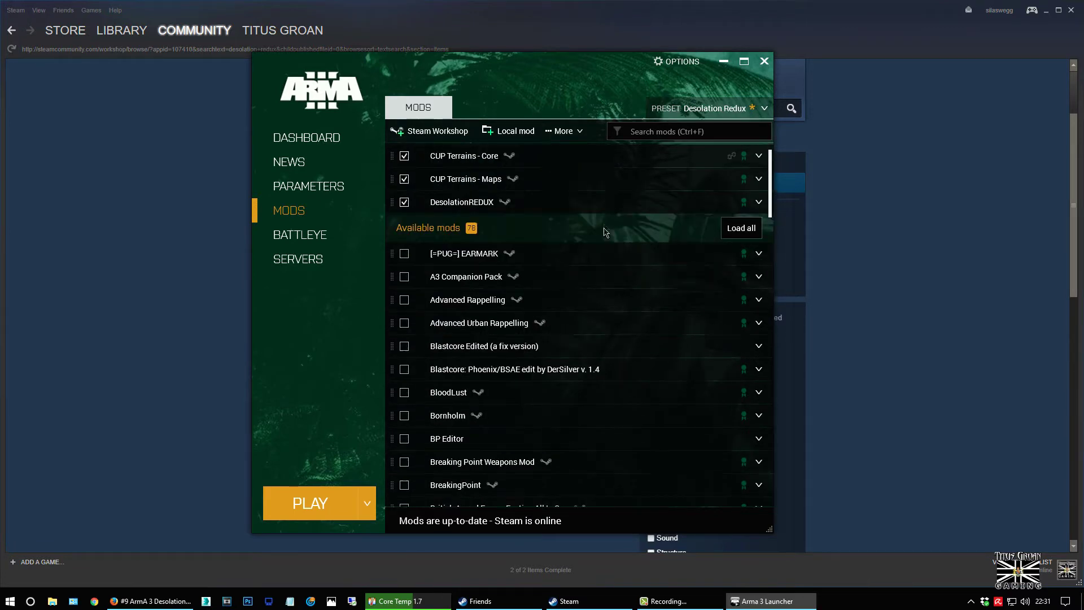
Enter Desolation Redux Official as a new preset name, but save the loaded mods to the current Desolation Redux preset
click(764, 109)
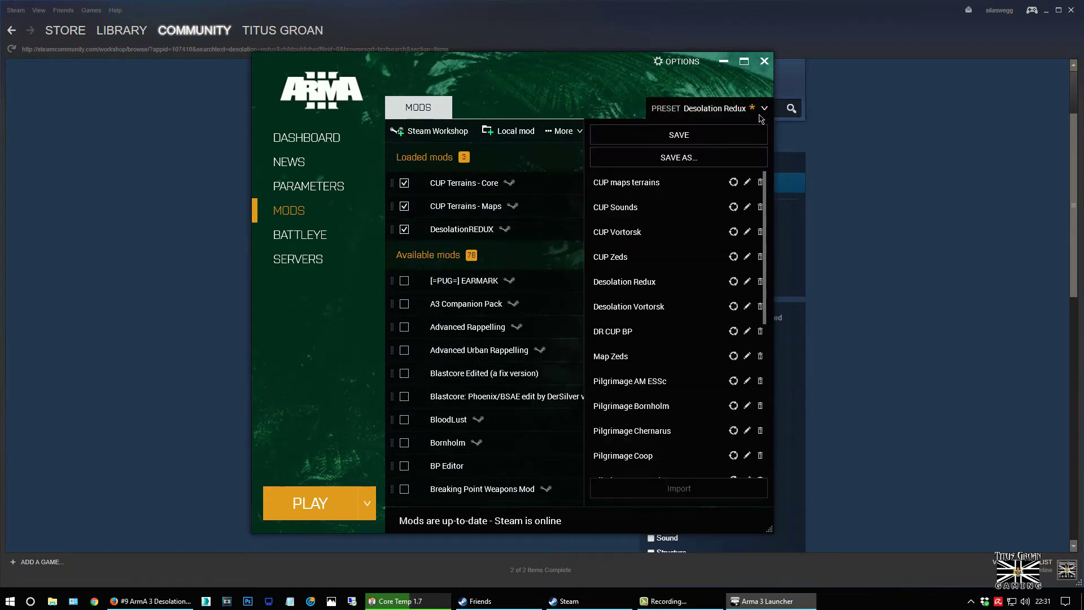
click(683, 156)
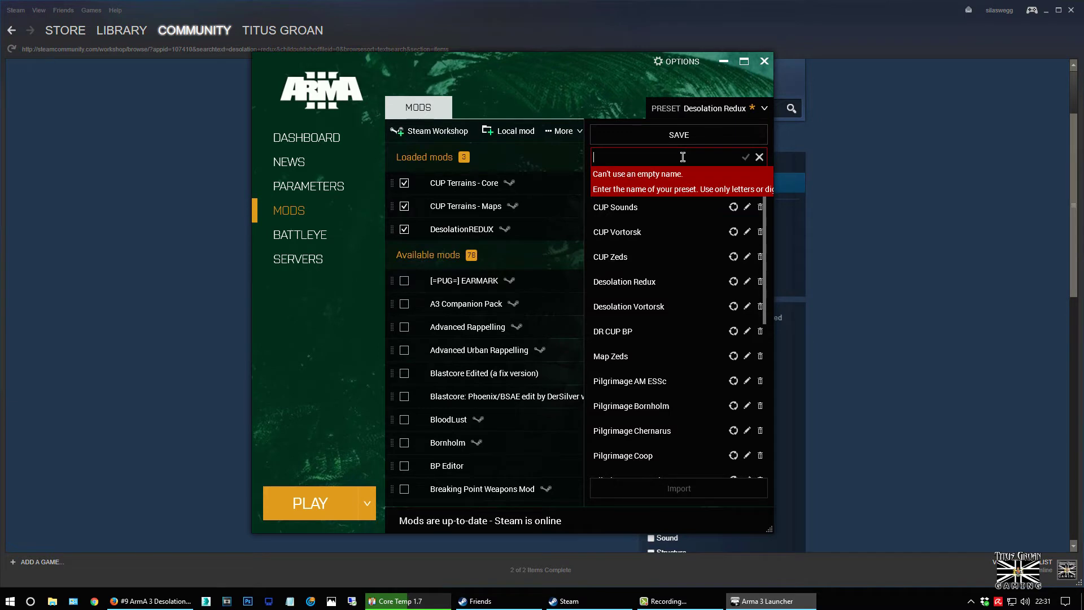
text(Desolation Re)
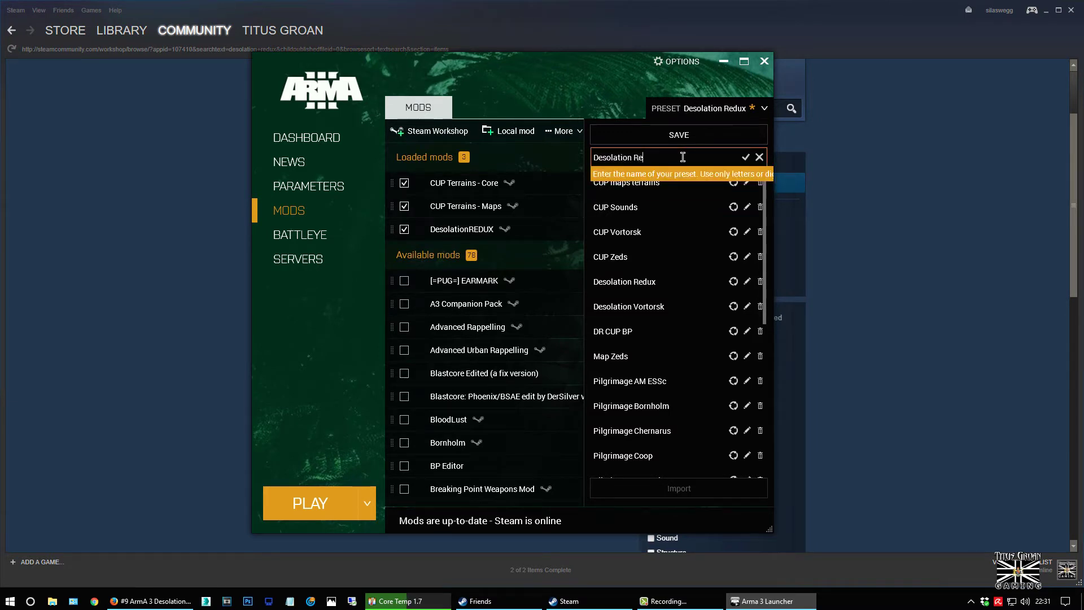
text(dux Official)
click(703, 140)
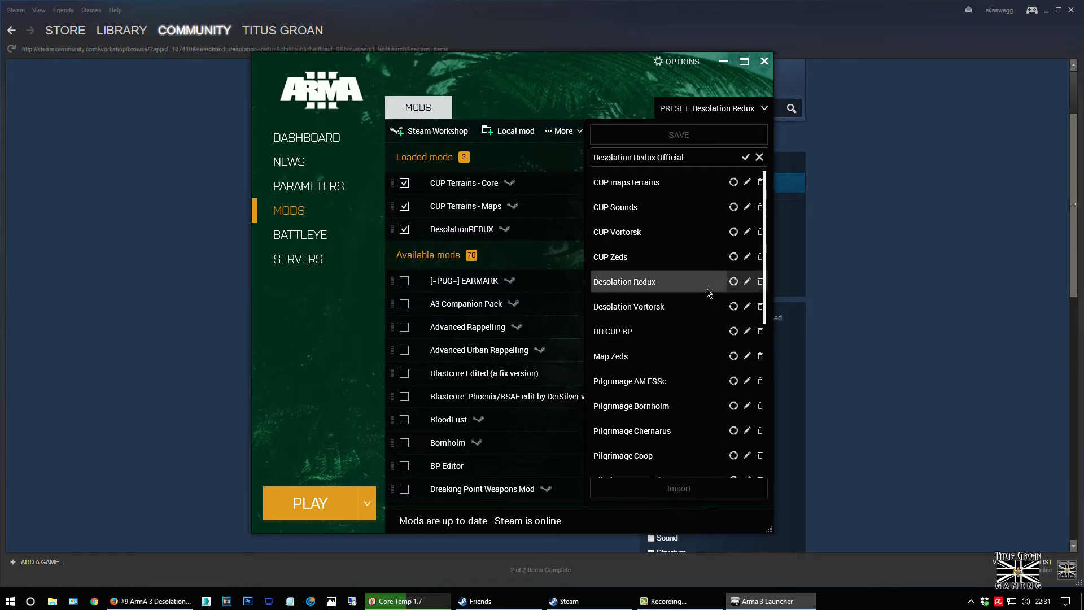
View the presets offered for launching the game, and load the Pilgrimage Chernarus preset
click(365, 503)
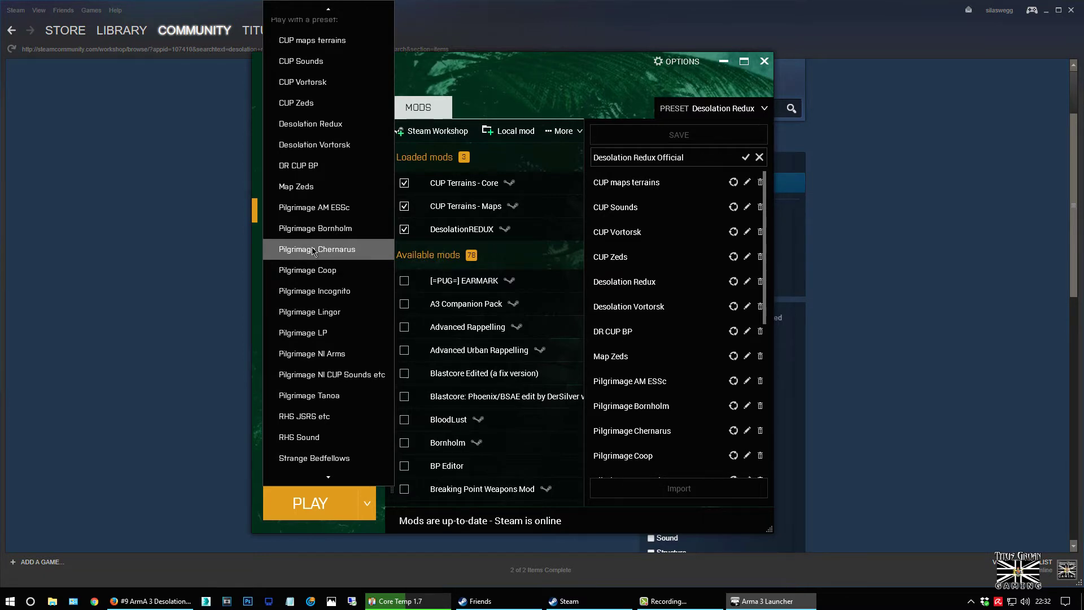
click(764, 115)
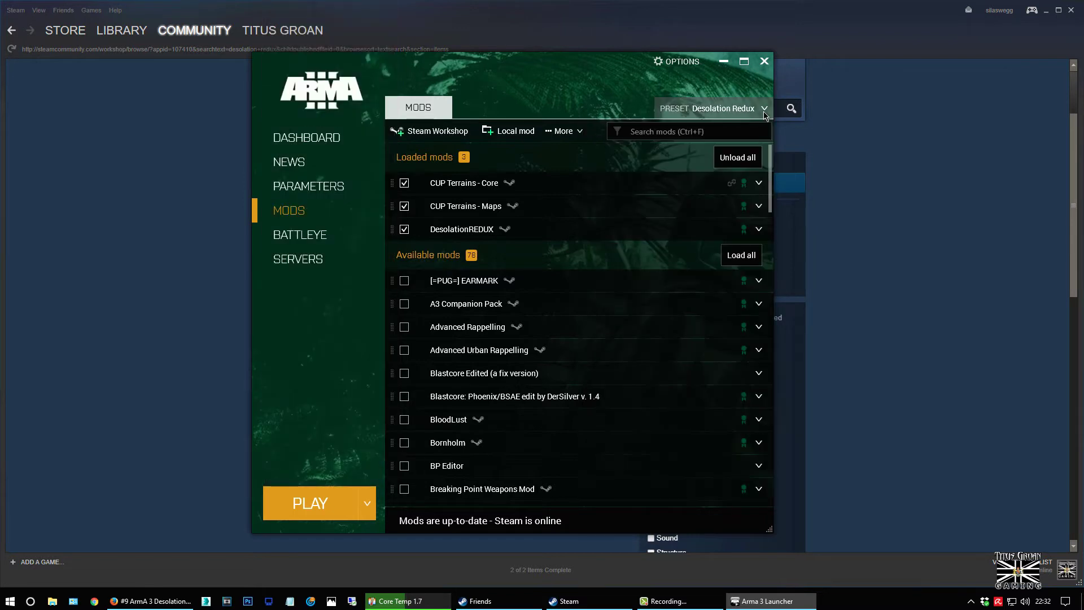
click(762, 110)
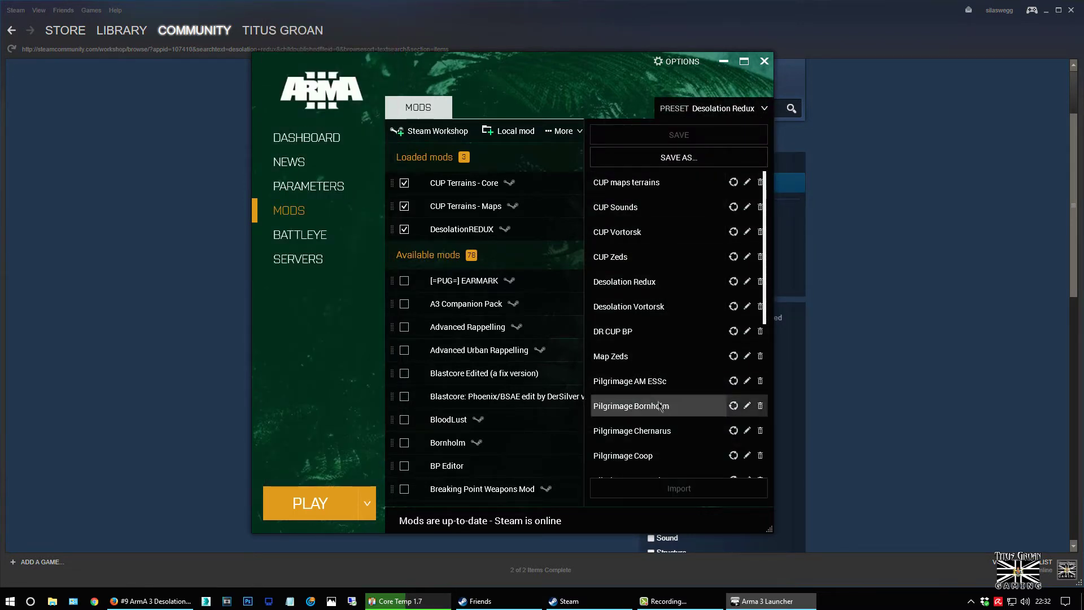
click(661, 431)
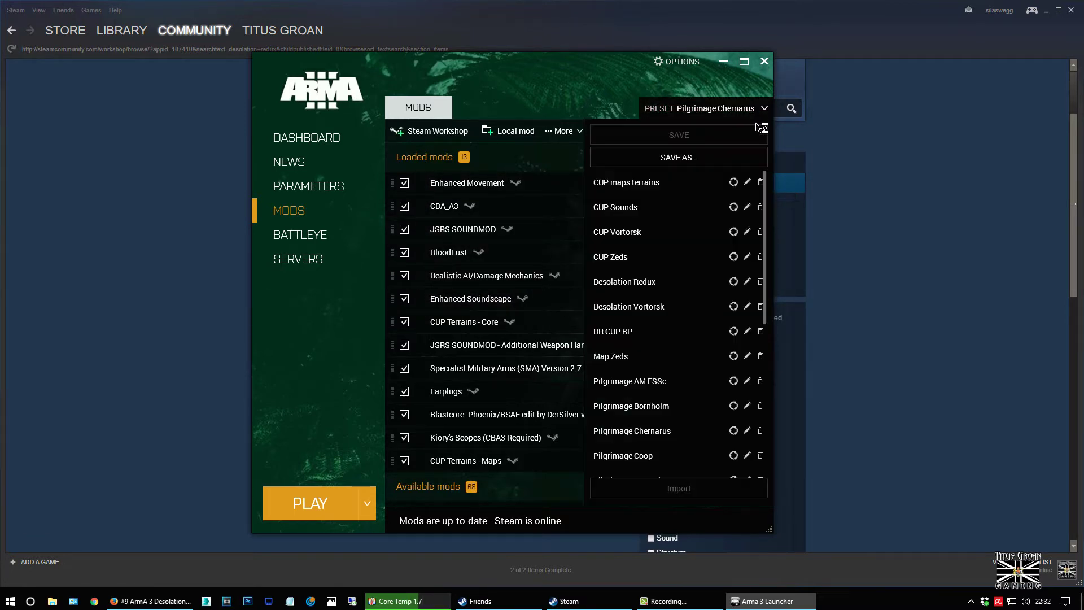
Switch the loaded mods to the Pilgrimage NI Arms preset and look over the preset list again
scroll(661, 401, down, 2)
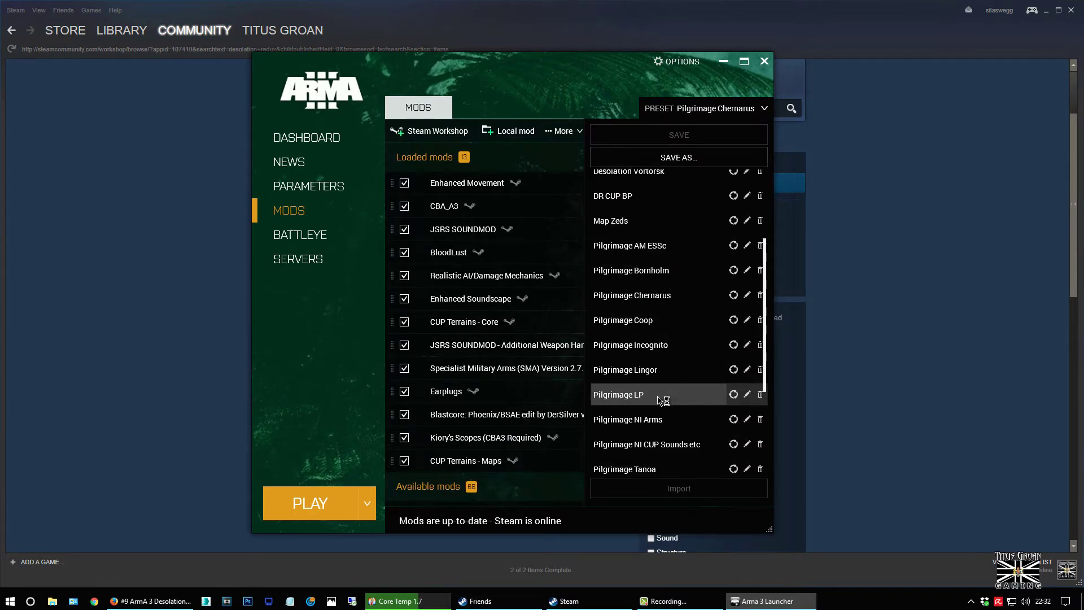
click(643, 420)
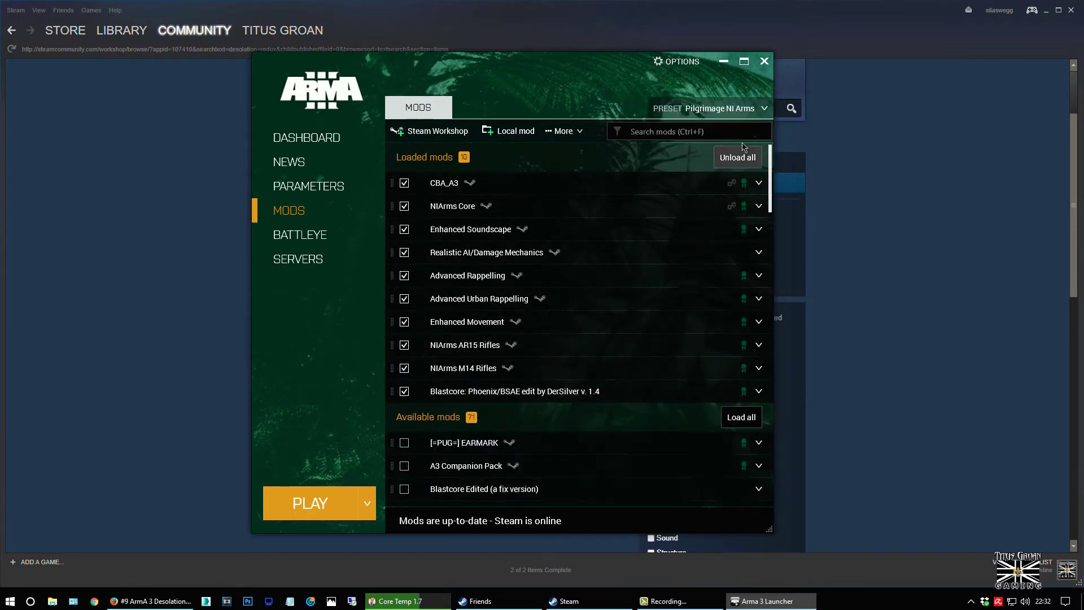
click(766, 112)
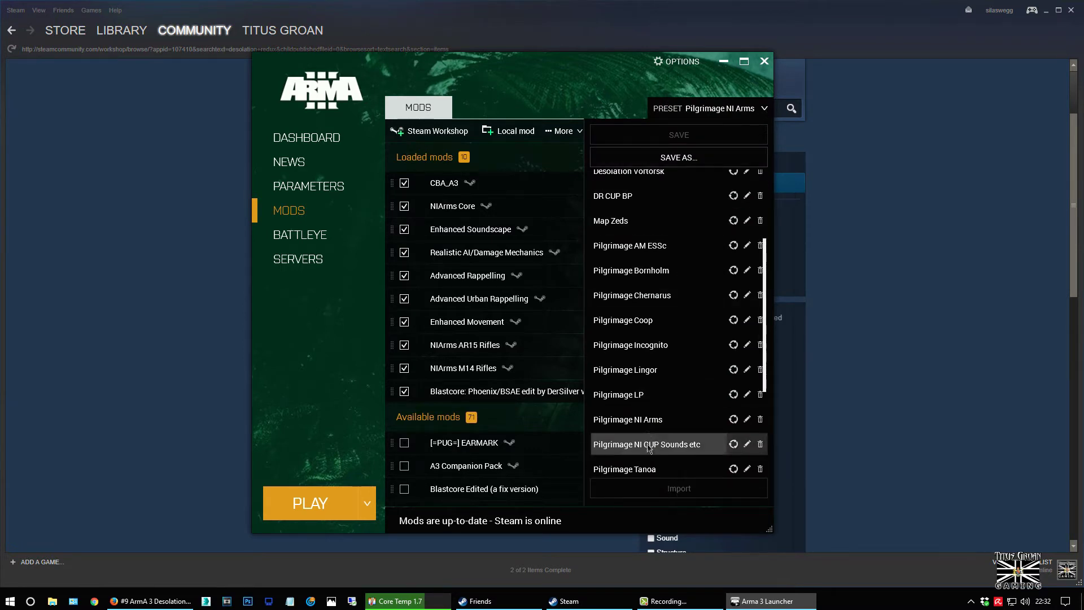
click(710, 113)
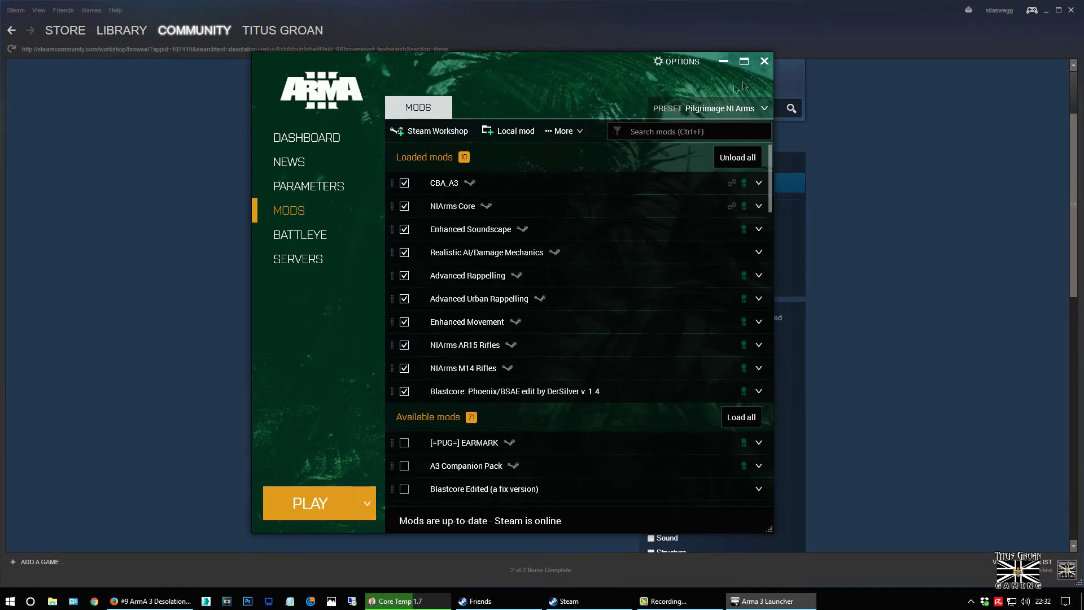
Load the Desolation Redux preset again
click(762, 109)
scroll(700, 217, up, 3)
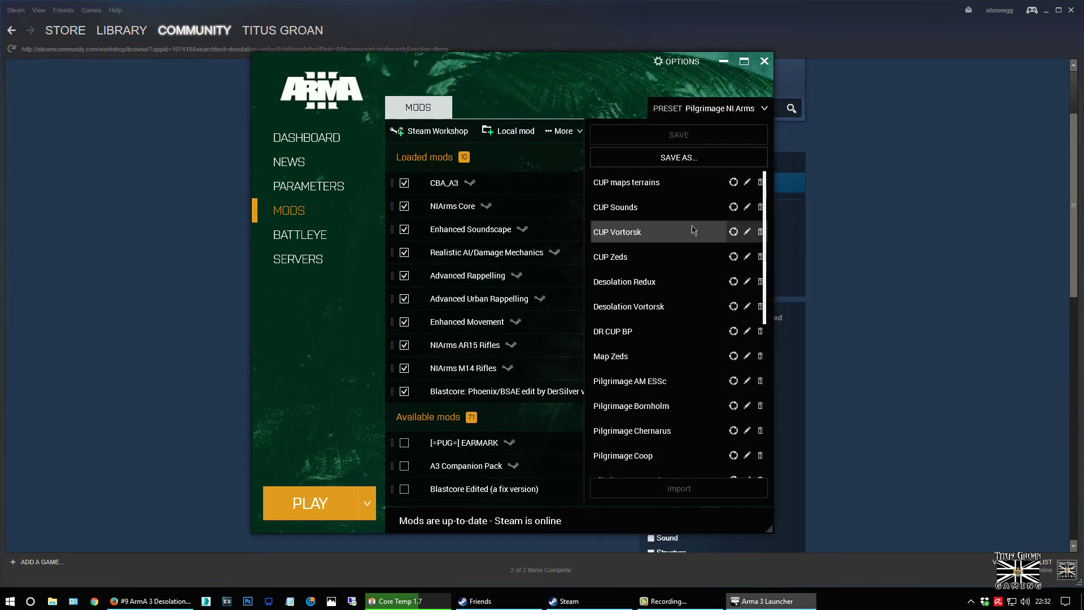
click(672, 281)
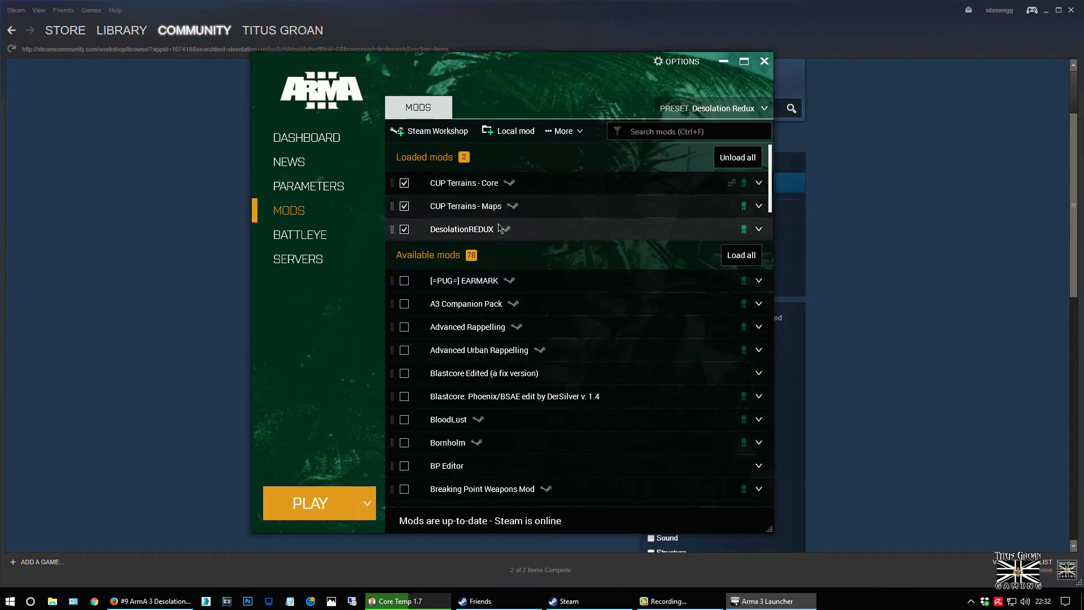
Look through the full list of saved mod presets, from CUP maps terrains to Vortorsk CUP
click(752, 110)
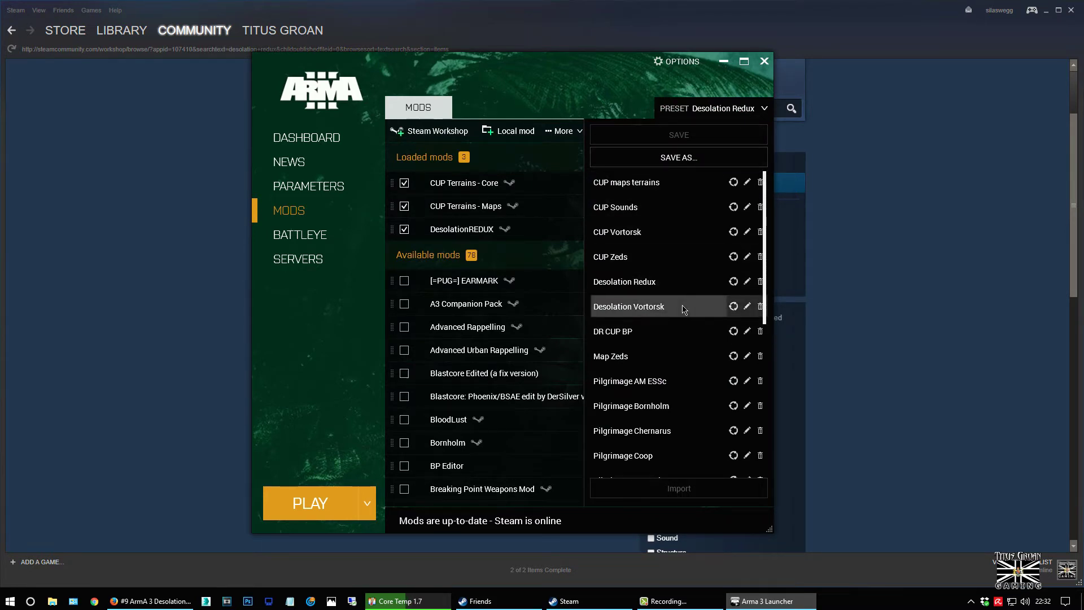
scroll(684, 310, down, 5)
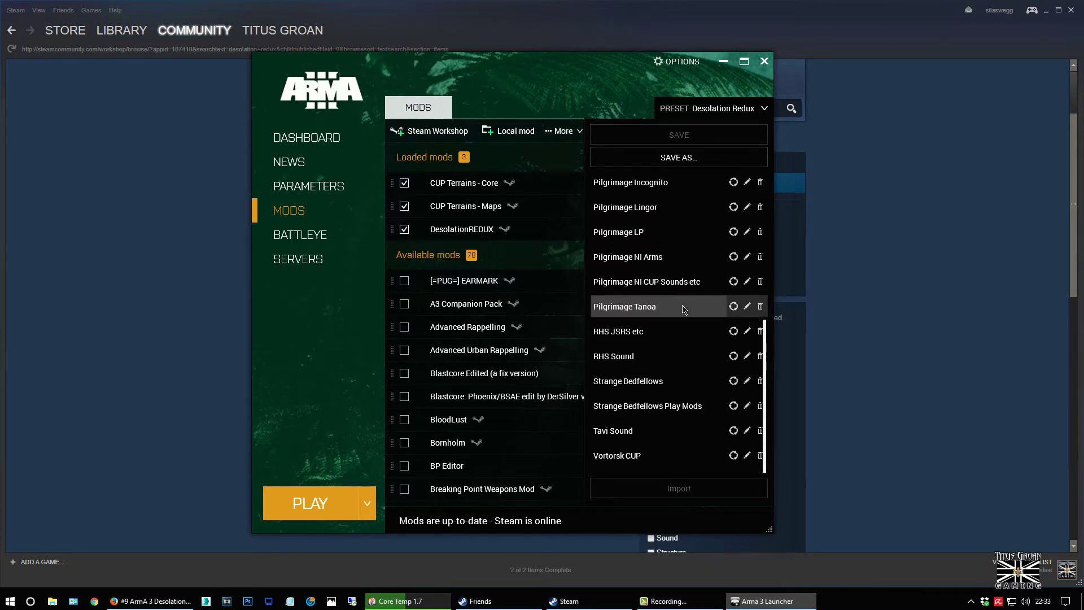
scroll(684, 310, up, 5)
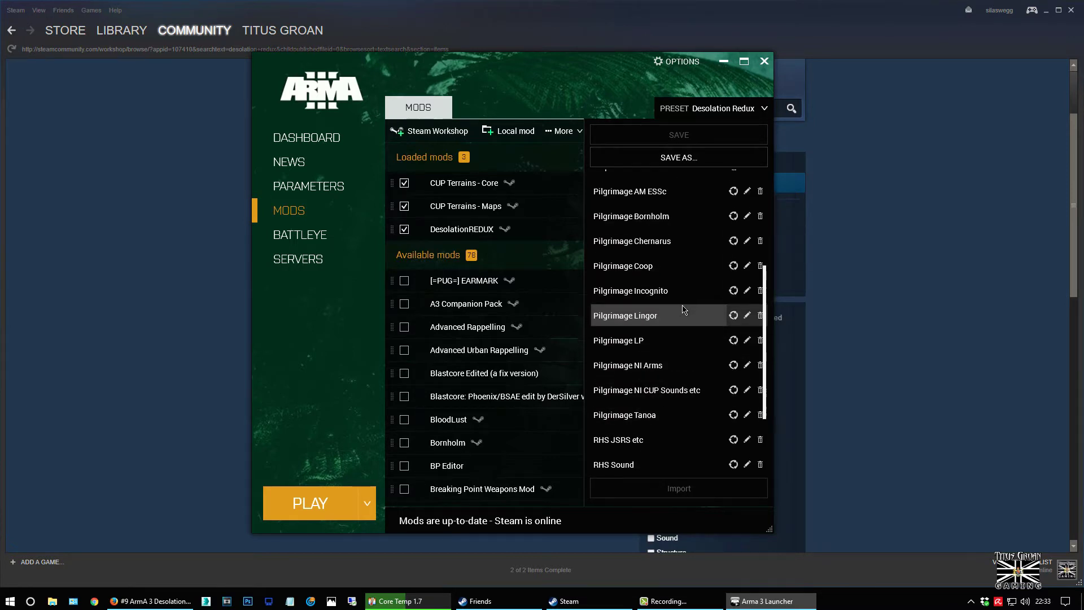
scroll(684, 309, up, 2)
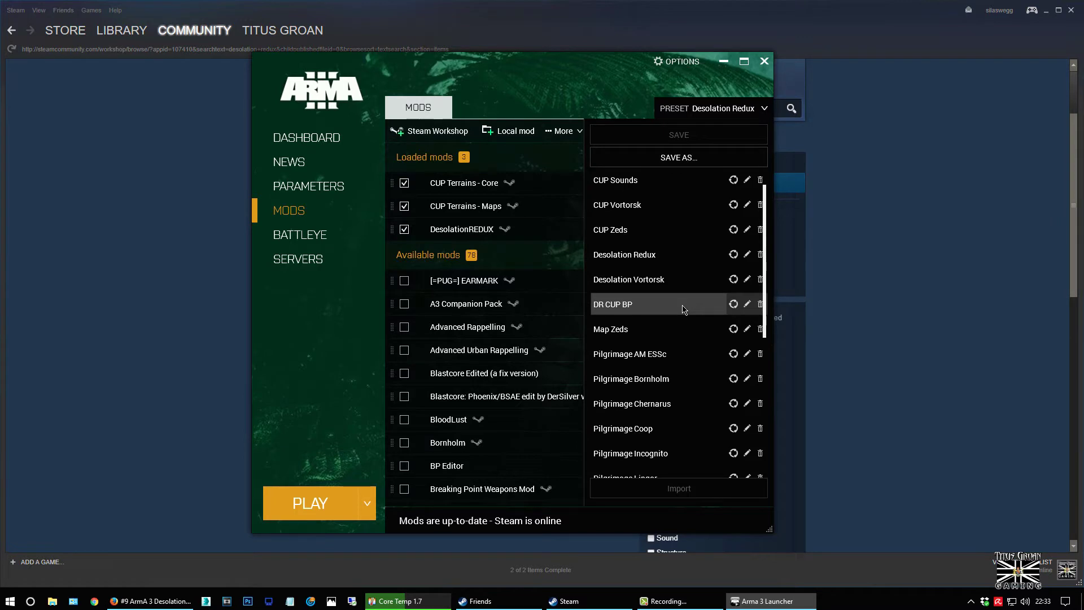
scroll(684, 309, up, 1)
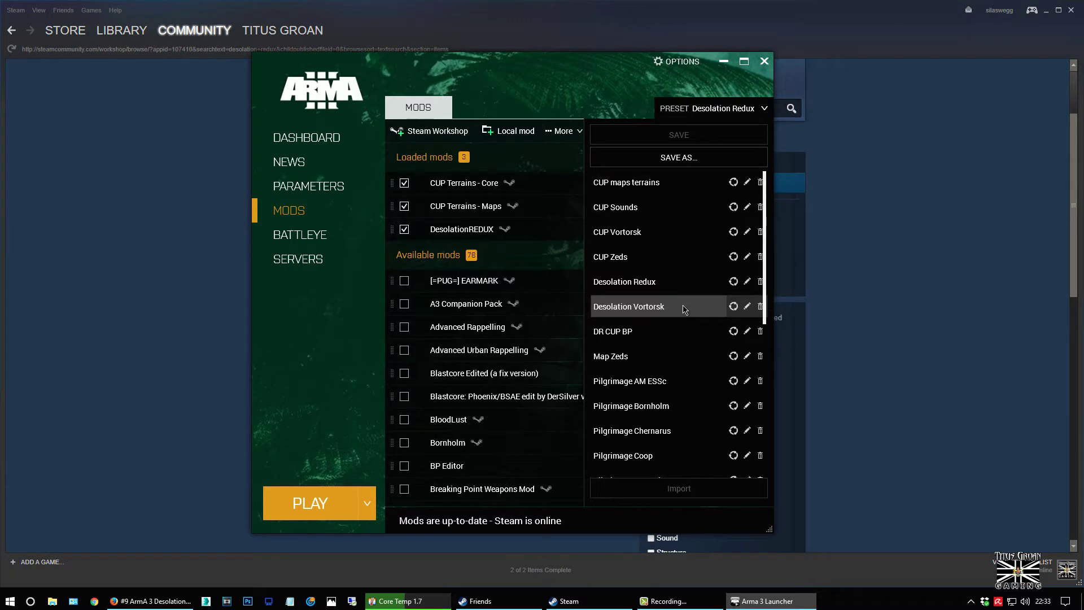
scroll(685, 310, down, 1)
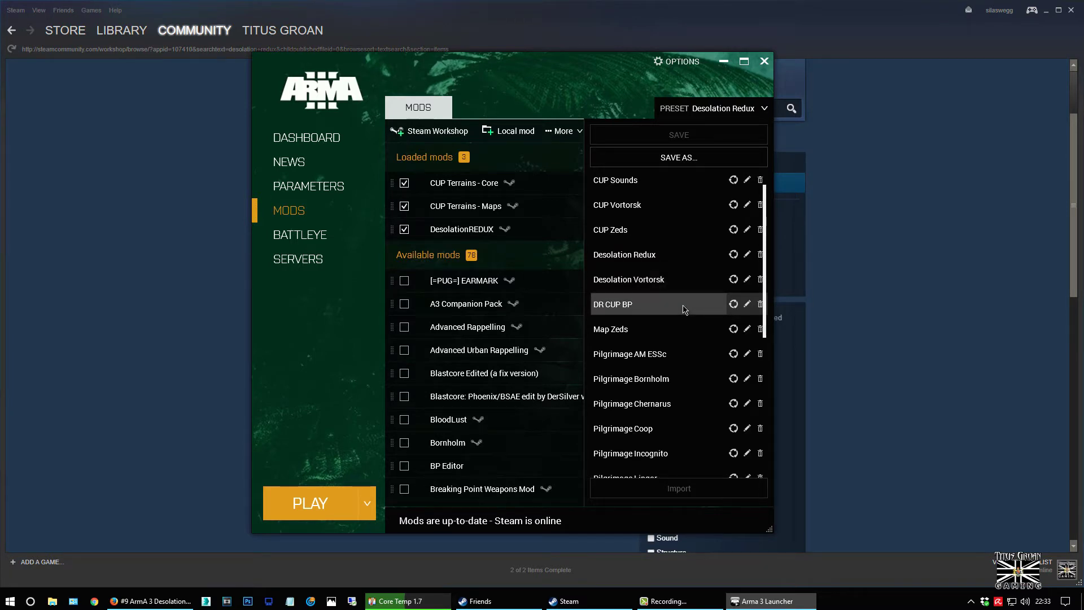
scroll(684, 309, up, 1)
click(737, 116)
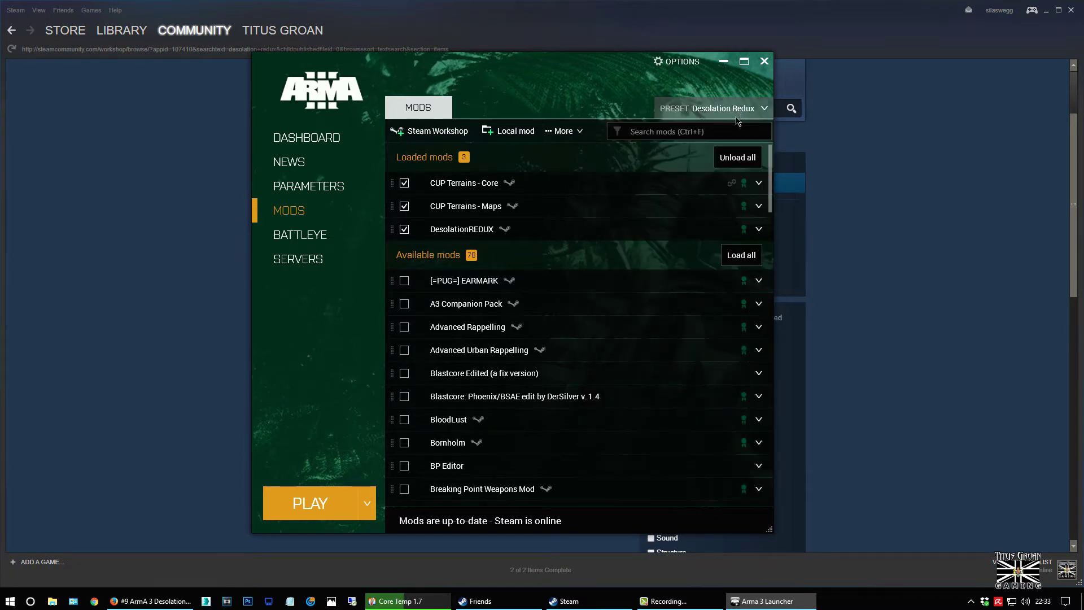
Save the three loaded mods as a new preset named Desolation Redux Official
click(738, 113)
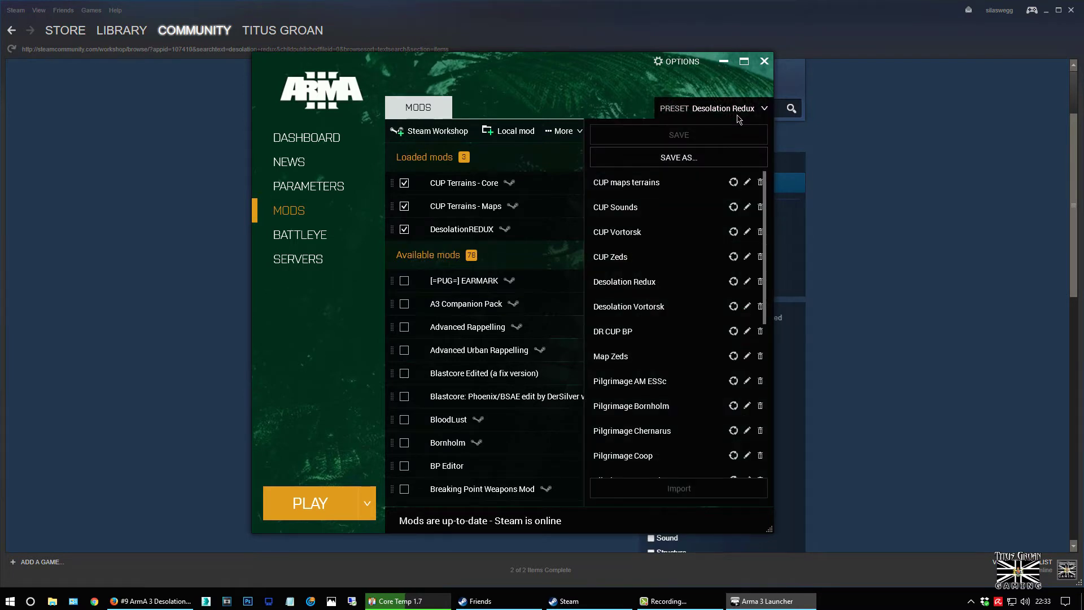
click(677, 157)
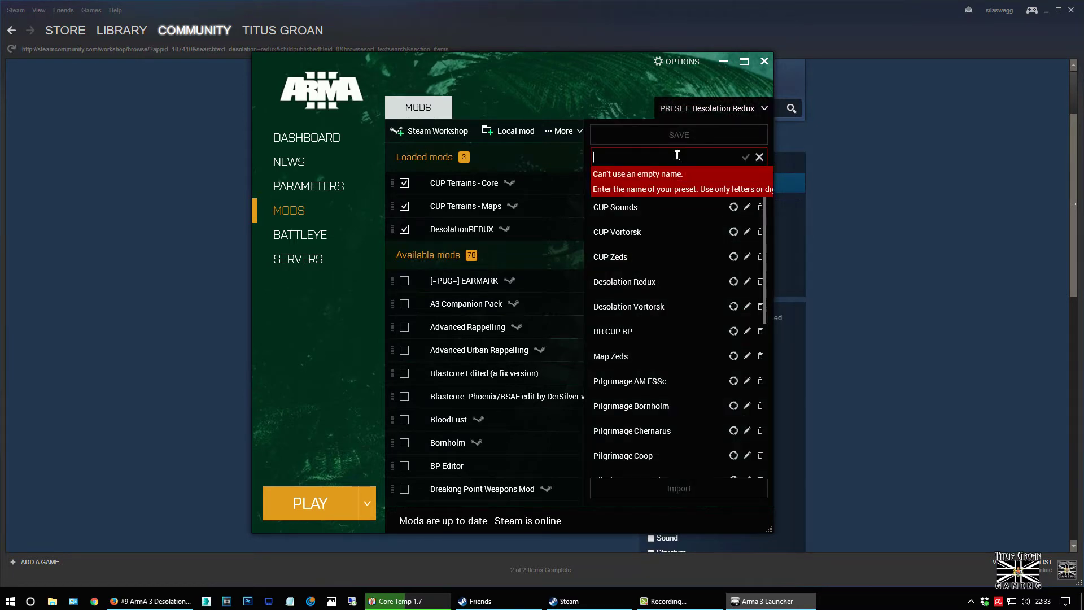
text(Desola)
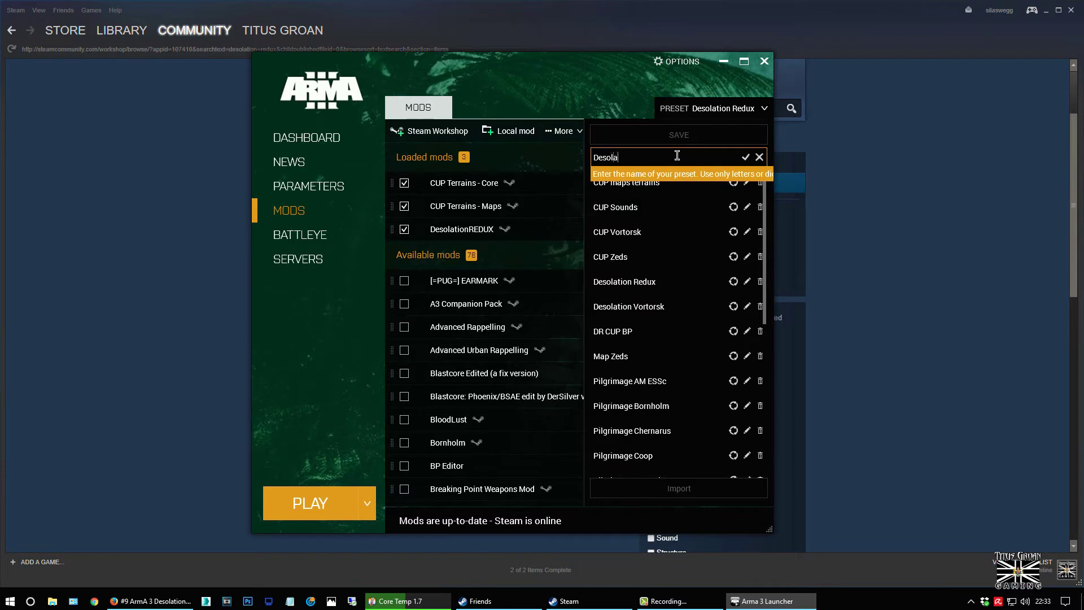
text(tion Redux Official)
click(745, 157)
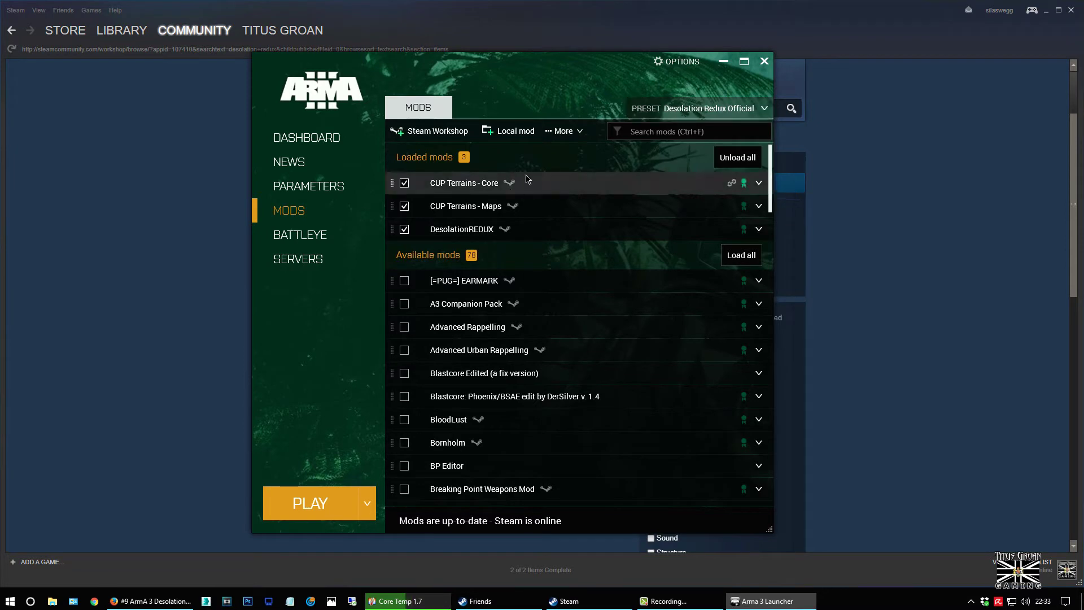
Delete the old Desolation Redux preset and close the preset list
click(763, 109)
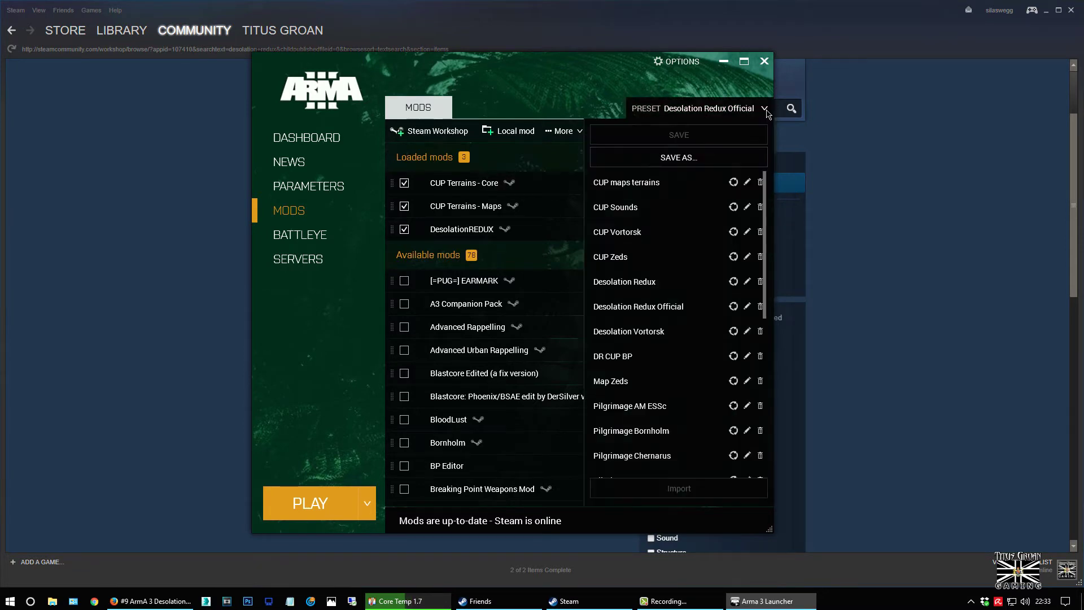
click(759, 281)
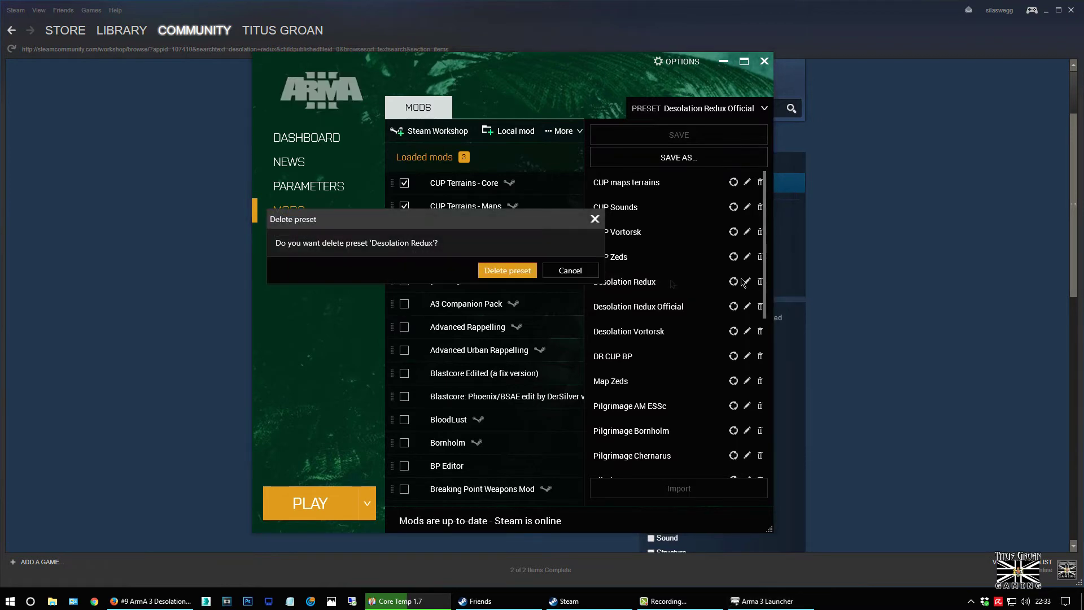
click(495, 273)
click(769, 110)
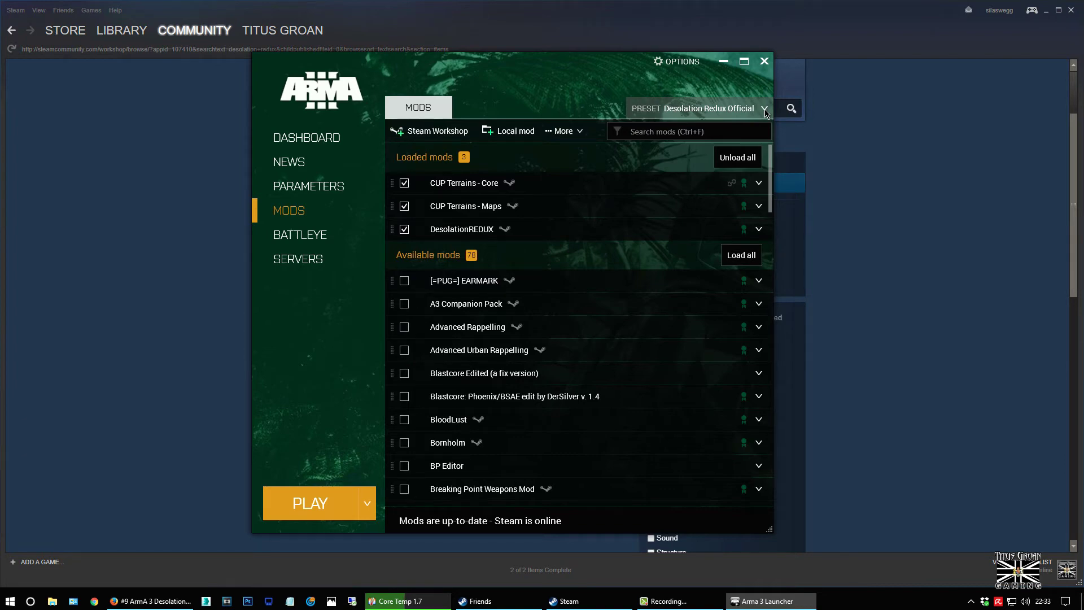
Look through the available mods below the loaded ones, down to the NIArms rifles, and return to the loaded mods
scroll(584, 327, down, 5)
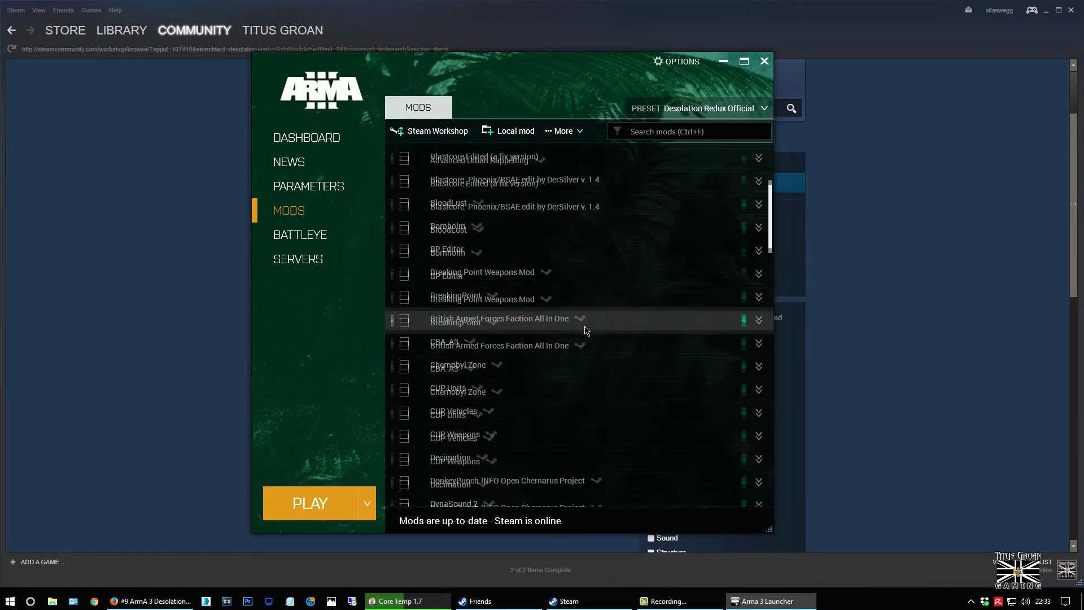
scroll(585, 330, down, 4)
scroll(586, 331, down, 3)
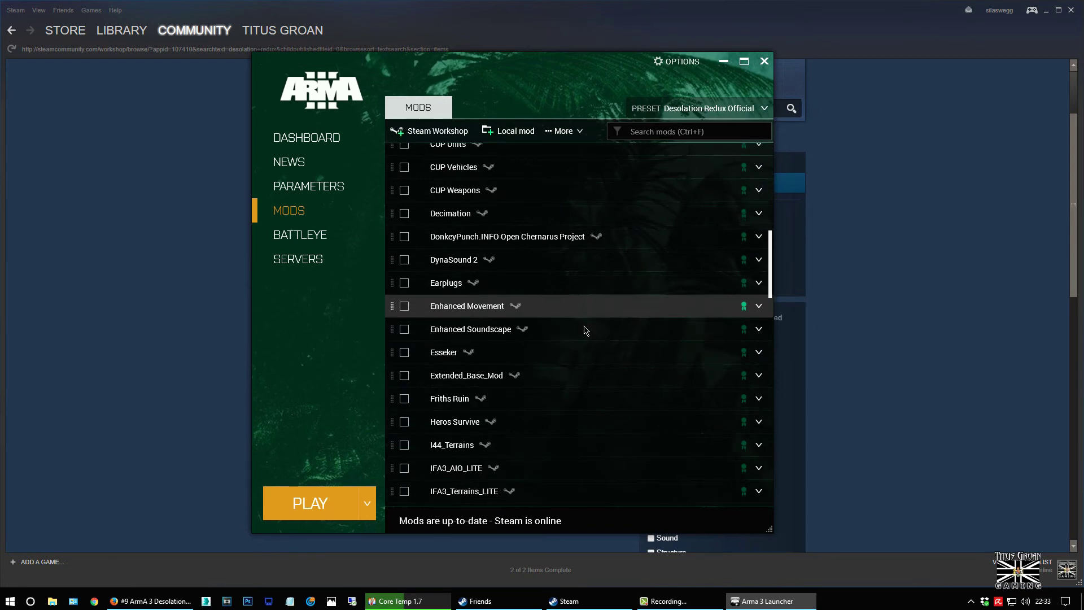
scroll(585, 330, down, 2)
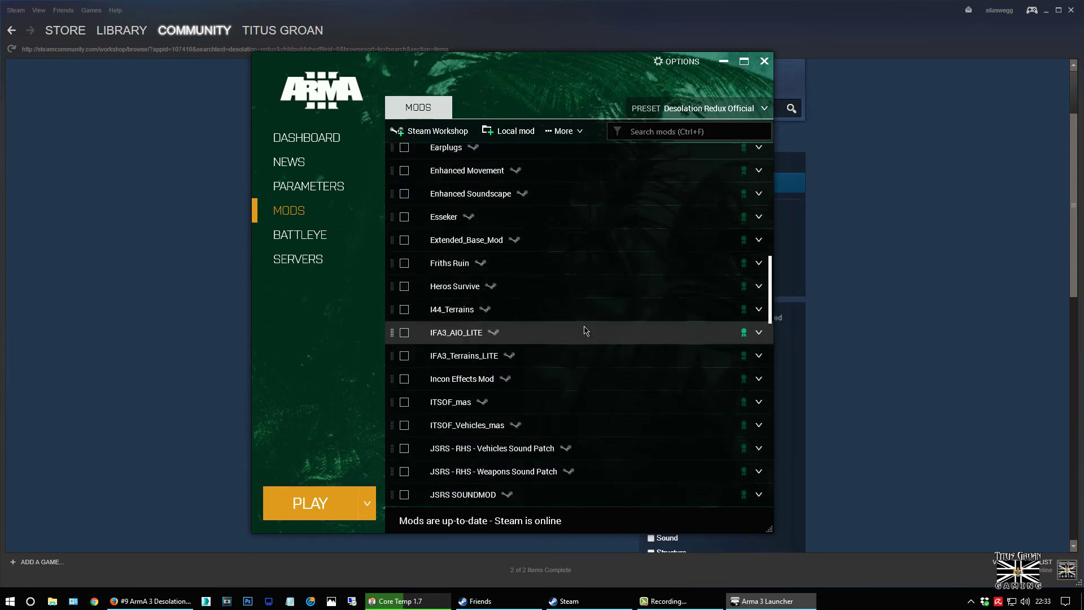
scroll(585, 331, down, 6)
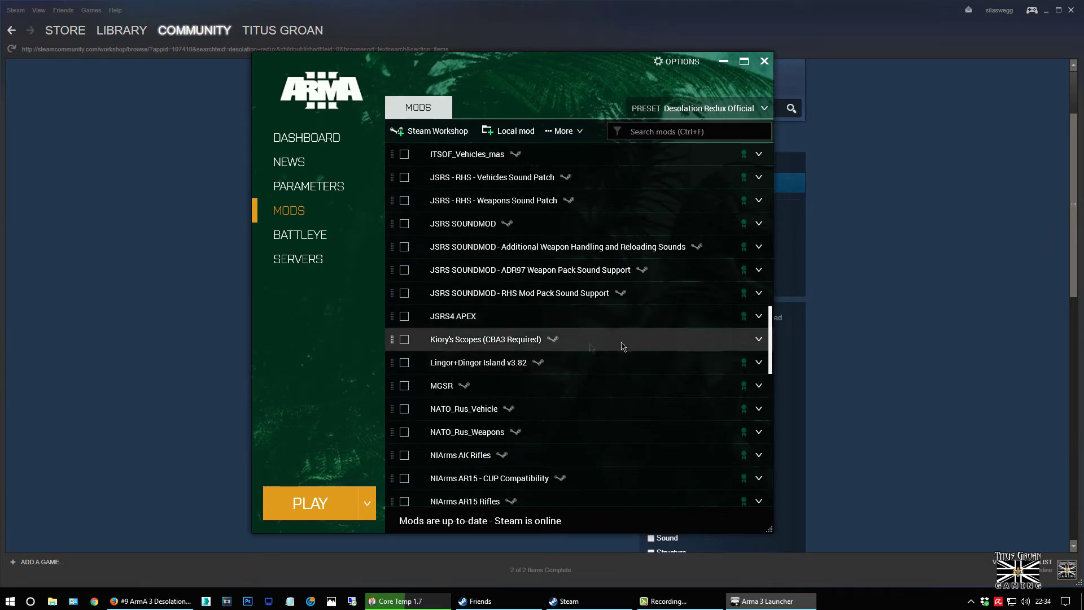
scroll(600, 363, up, 10)
scroll(730, 276, up, 8)
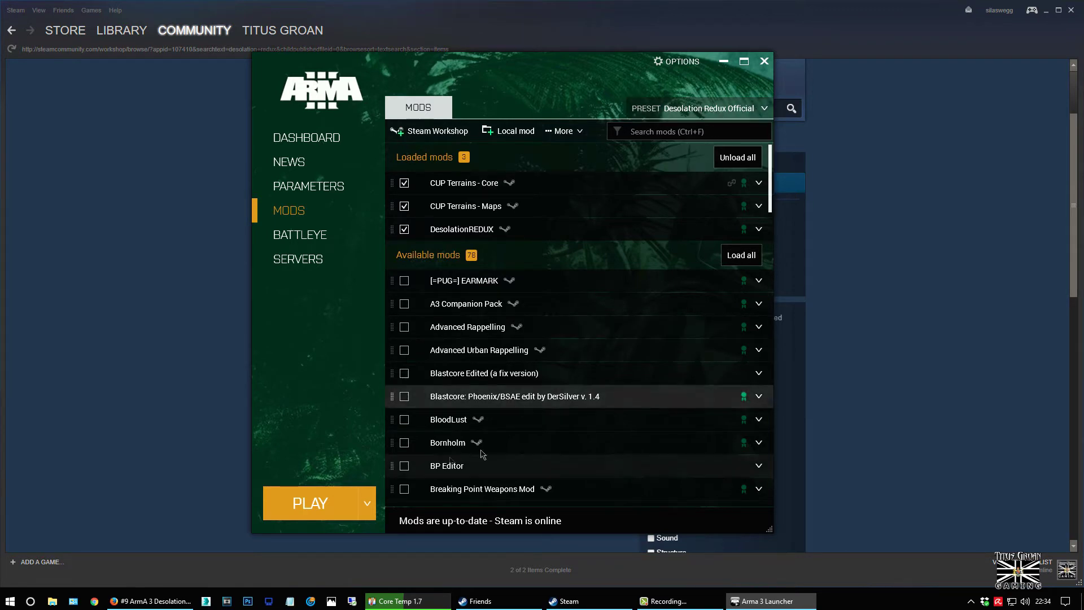
Check the presets offered for launching the game, then dismiss the list and return to the Arma 3 Launcher
click(370, 501)
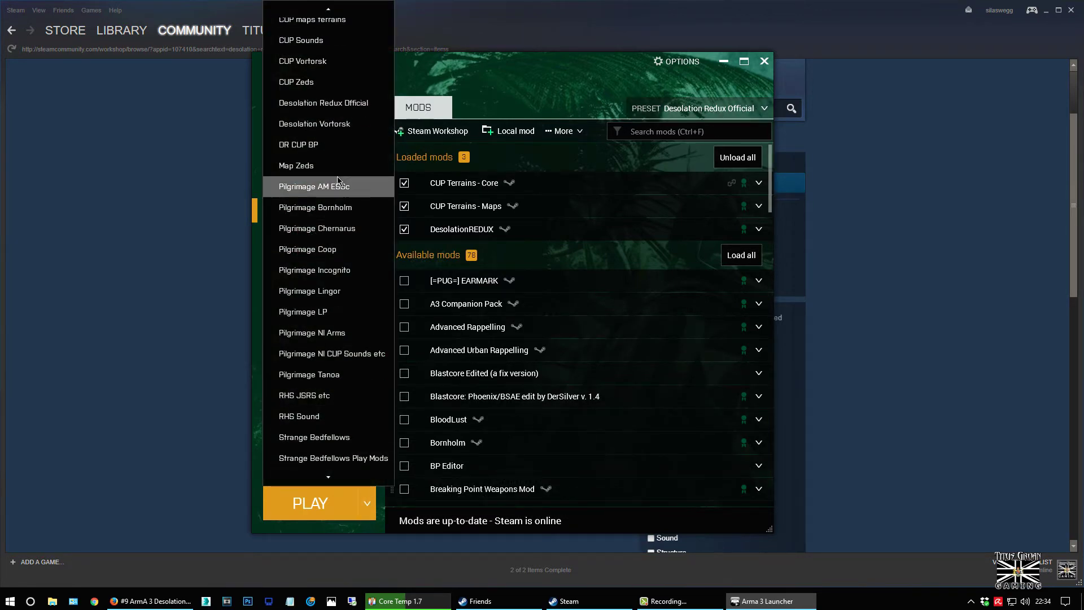
scroll(339, 181, up, 1)
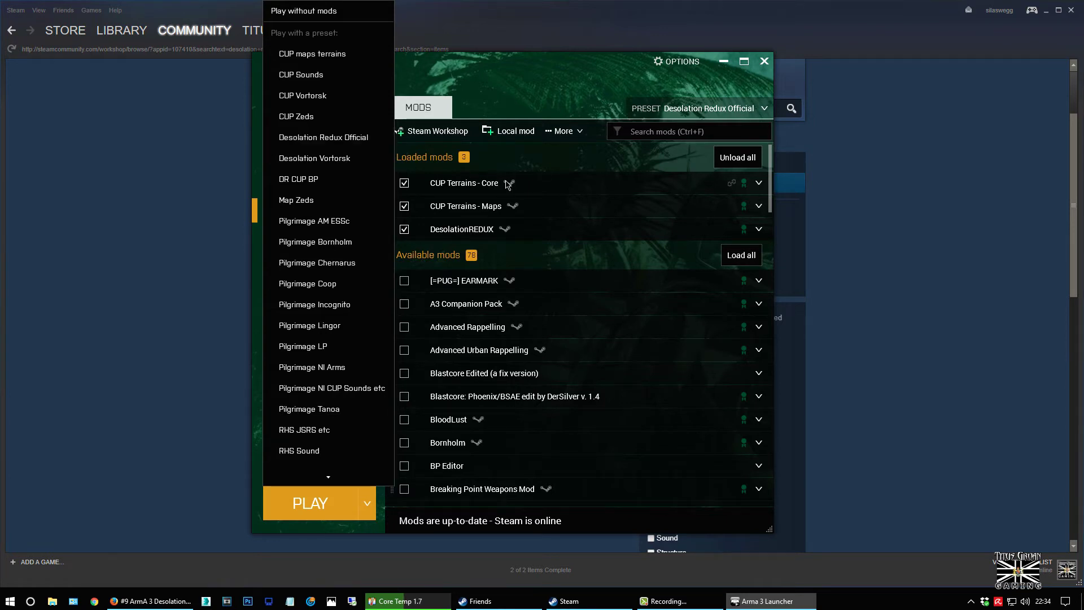
click(163, 442)
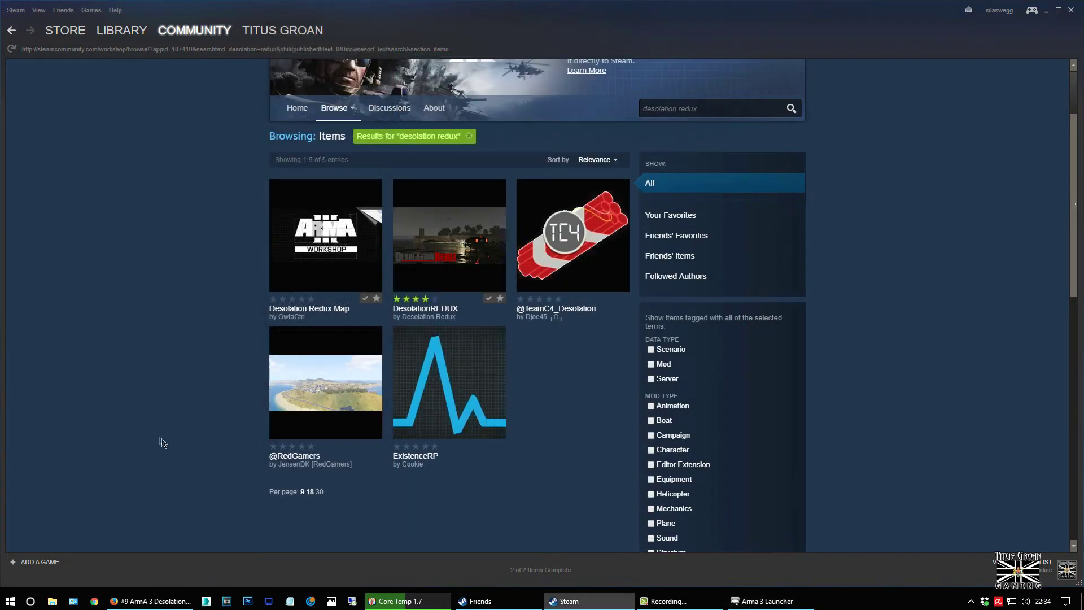
click(762, 601)
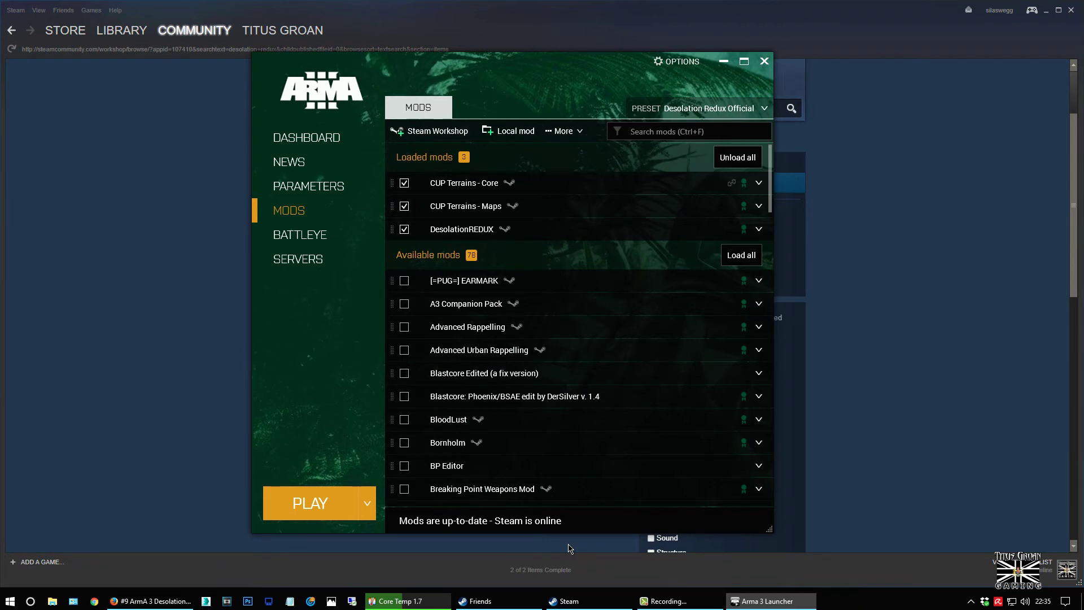
Switch to Steam, clear the desolation redux search from the Arma 3 Workshop, and browse the most popular items
mouse_move(156, 601)
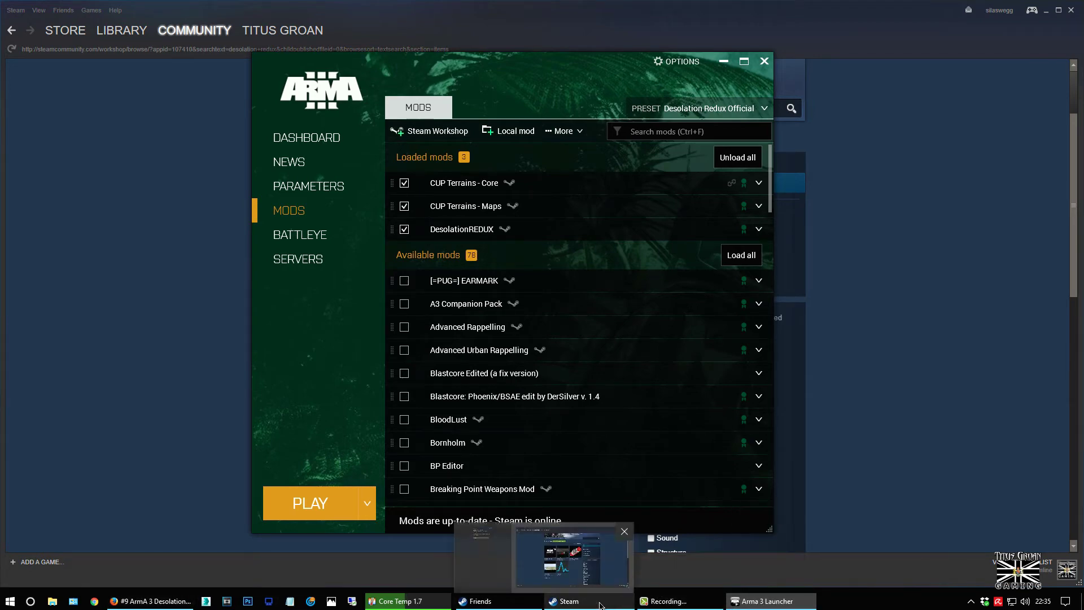
click(564, 600)
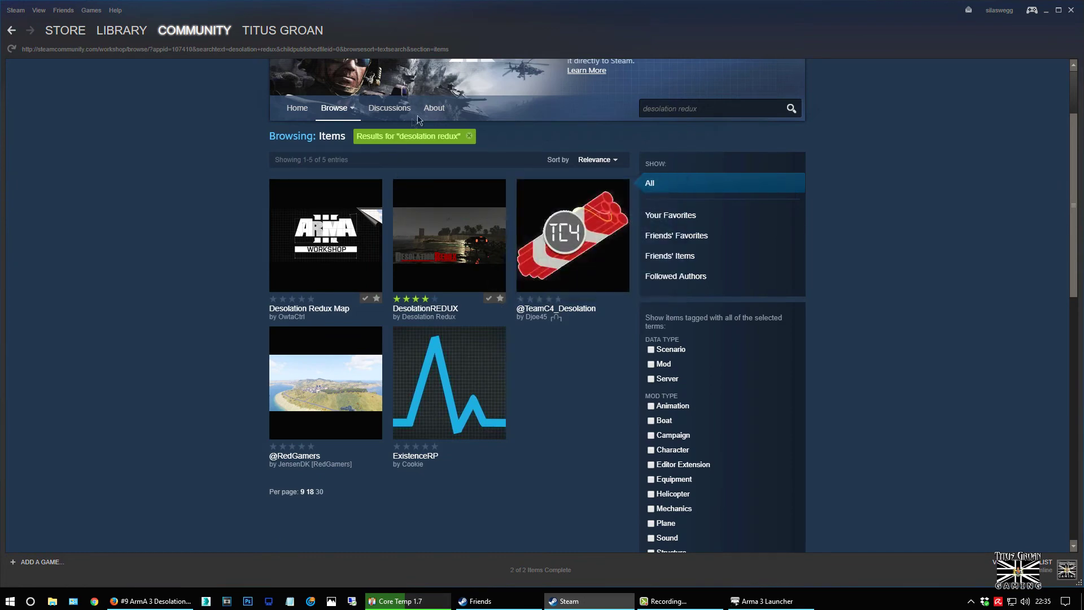
click(471, 140)
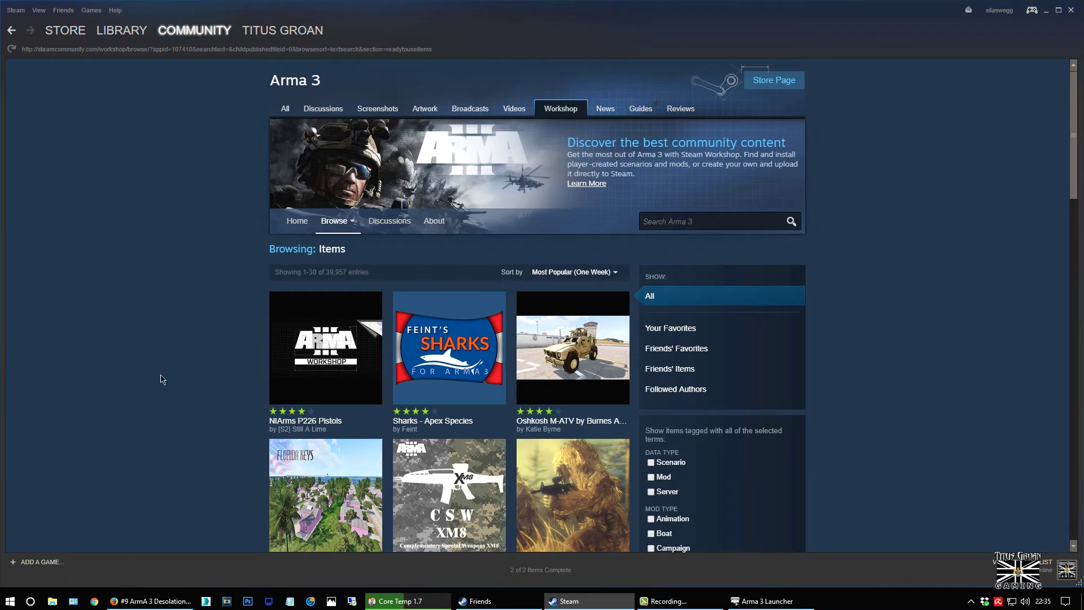
scroll(218, 341, down, 6)
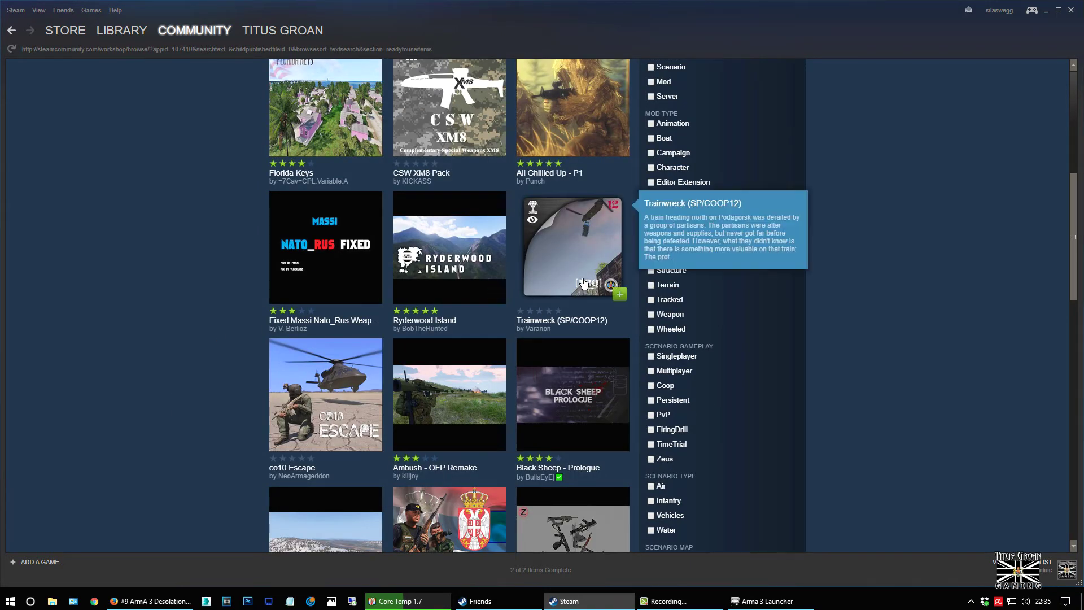
scroll(583, 283, down, 2)
scroll(583, 283, down, 5)
scroll(573, 304, up, 10)
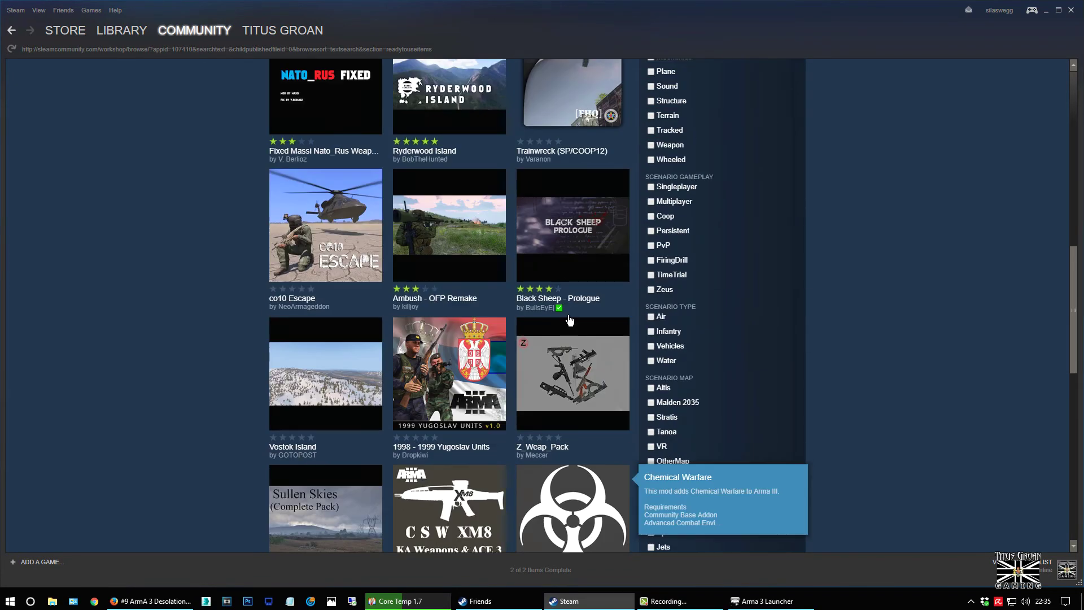
scroll(570, 319, up, 3)
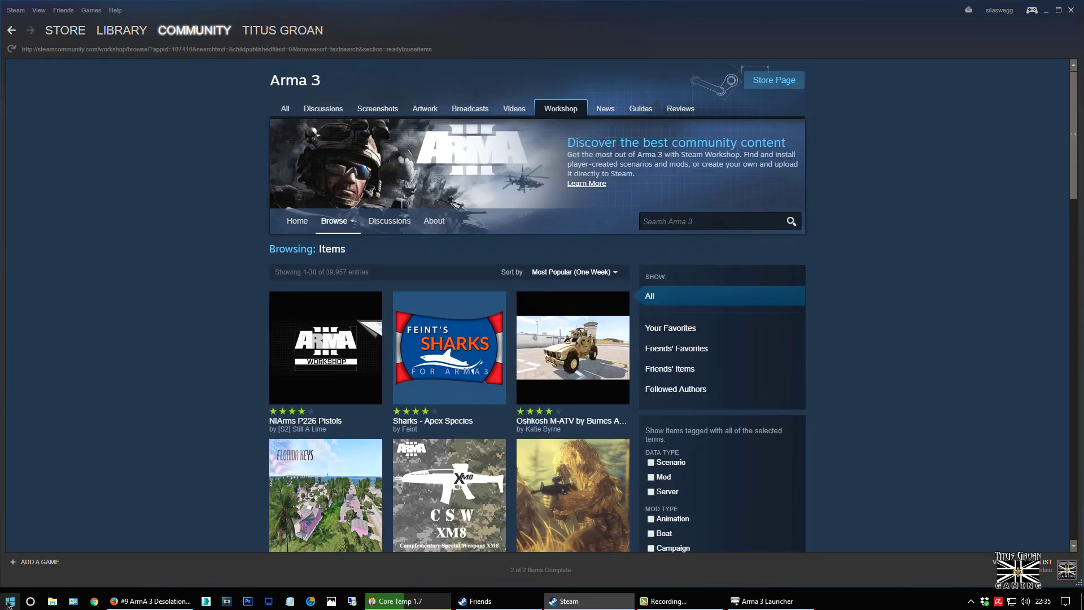
Open the Arma 3 installation folder, D:\Steam\steamapps\common\Arma 3, in File Explorer
right_click(52, 602)
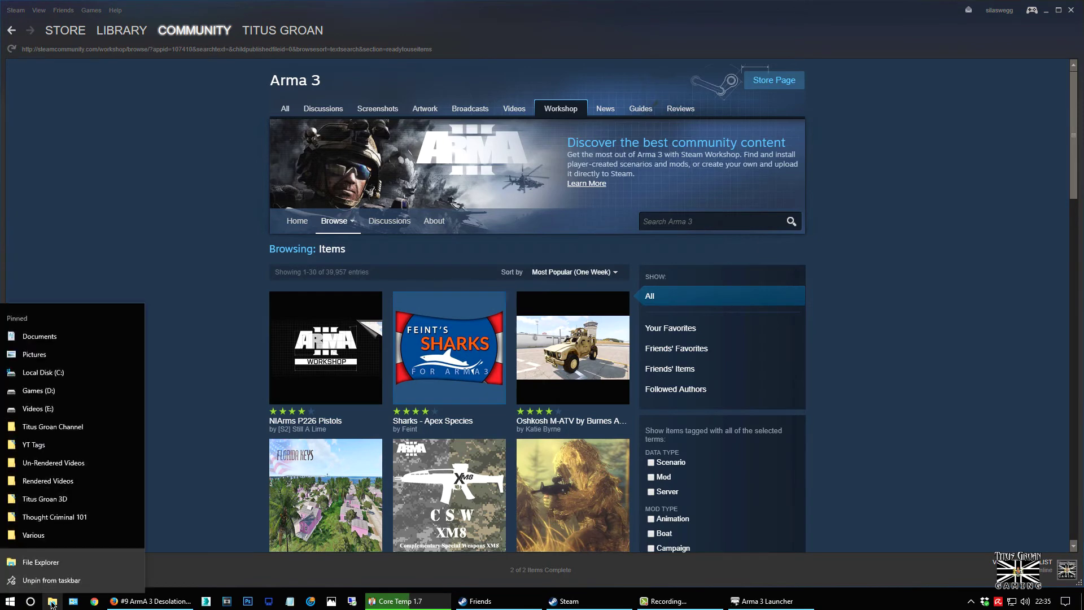
click(66, 372)
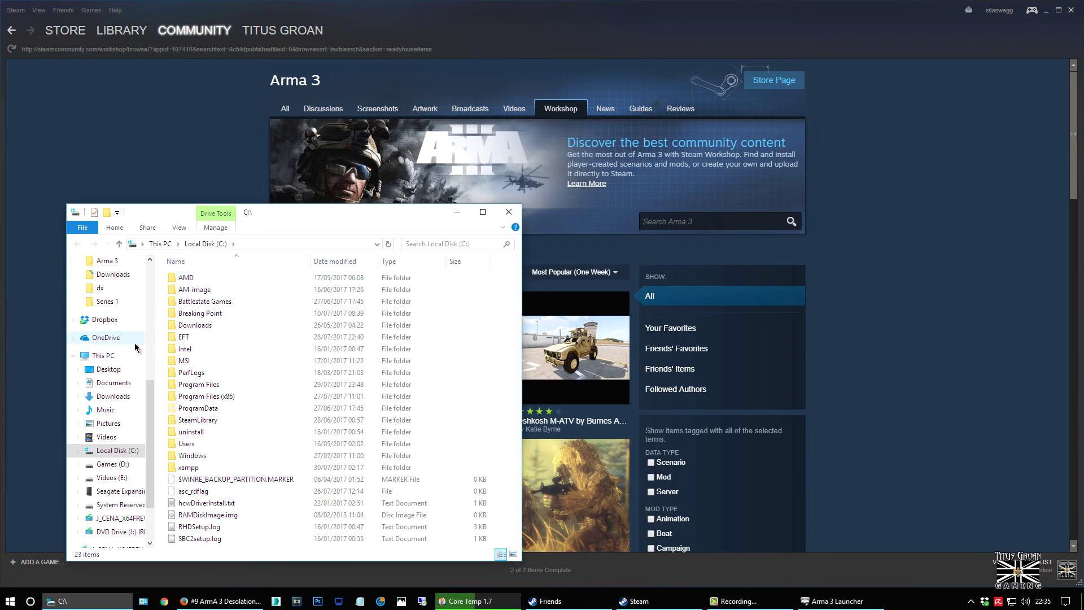
scroll(122, 320, up, 1)
scroll(121, 321, up, 1)
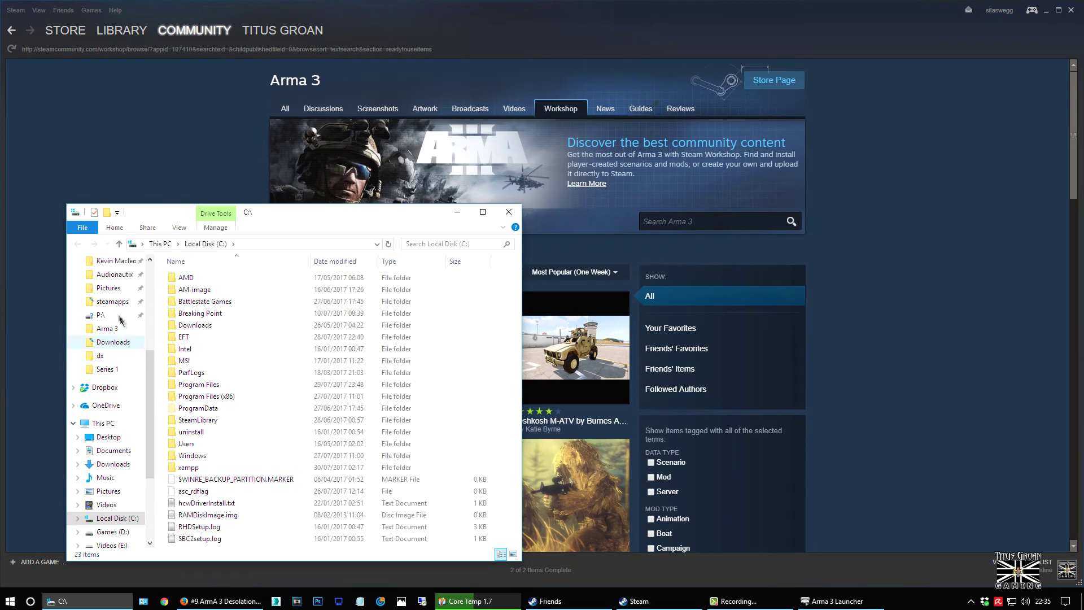
click(116, 302)
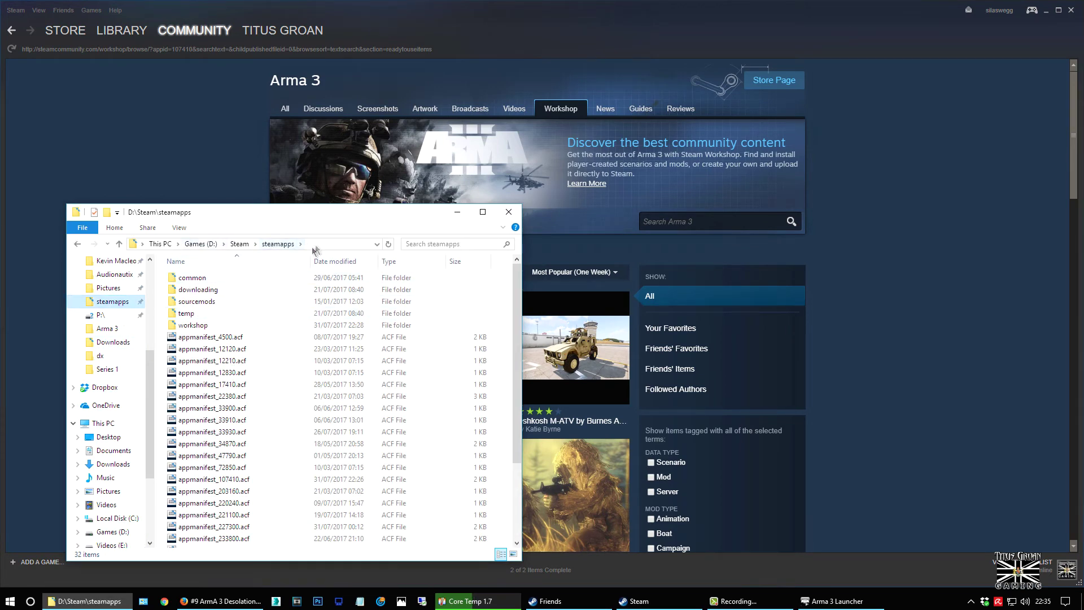
double_click(191, 279)
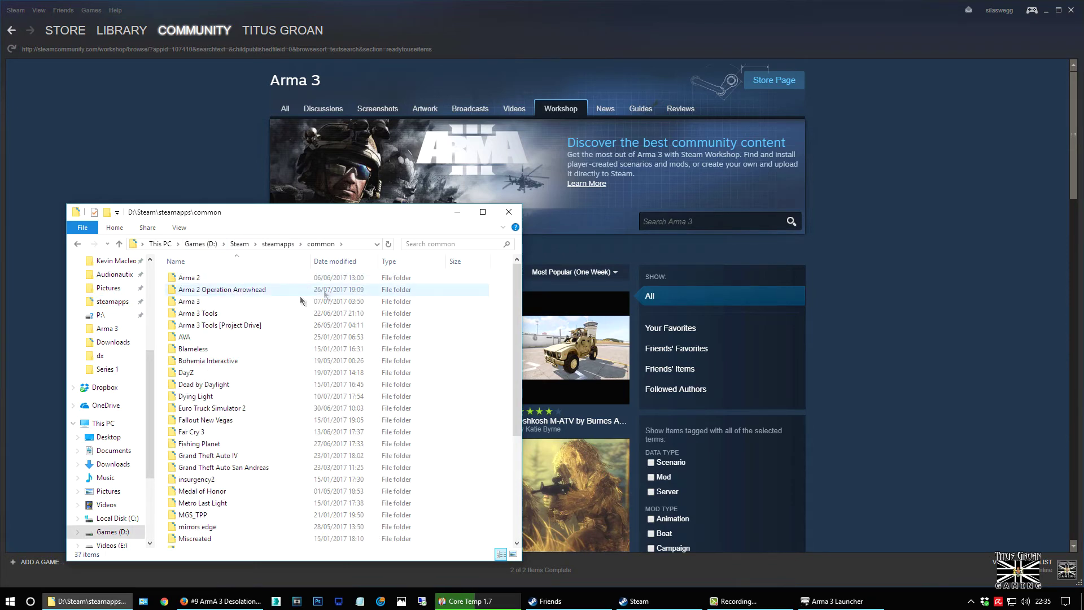
double_click(284, 302)
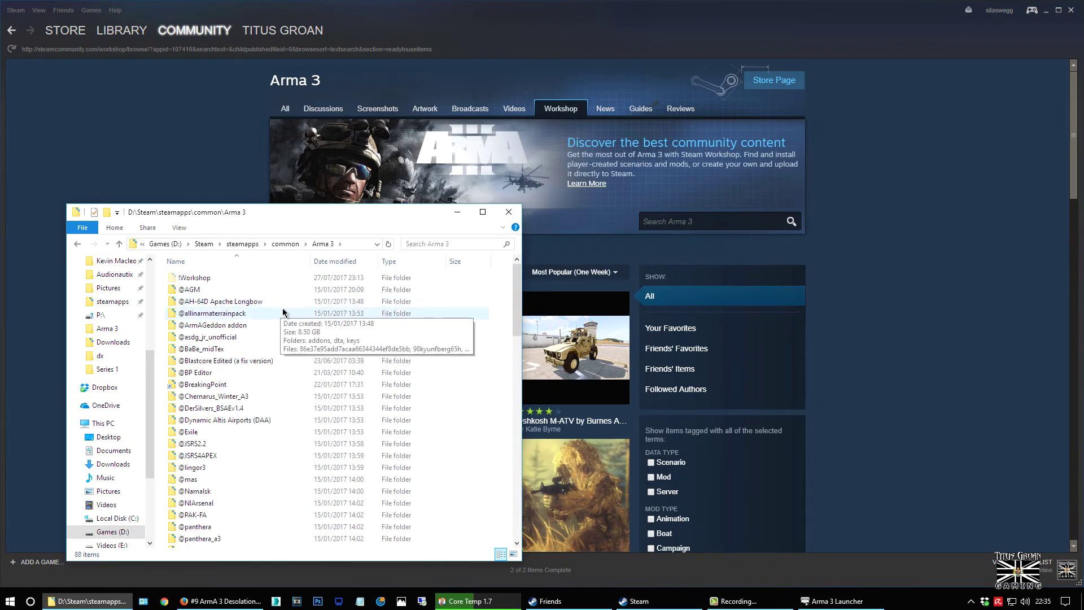
Compare the Workshop mods in the !Workshop folder with the mod folders directly inside the Arma 3 folder, and reopen !Workshop
double_click(189, 277)
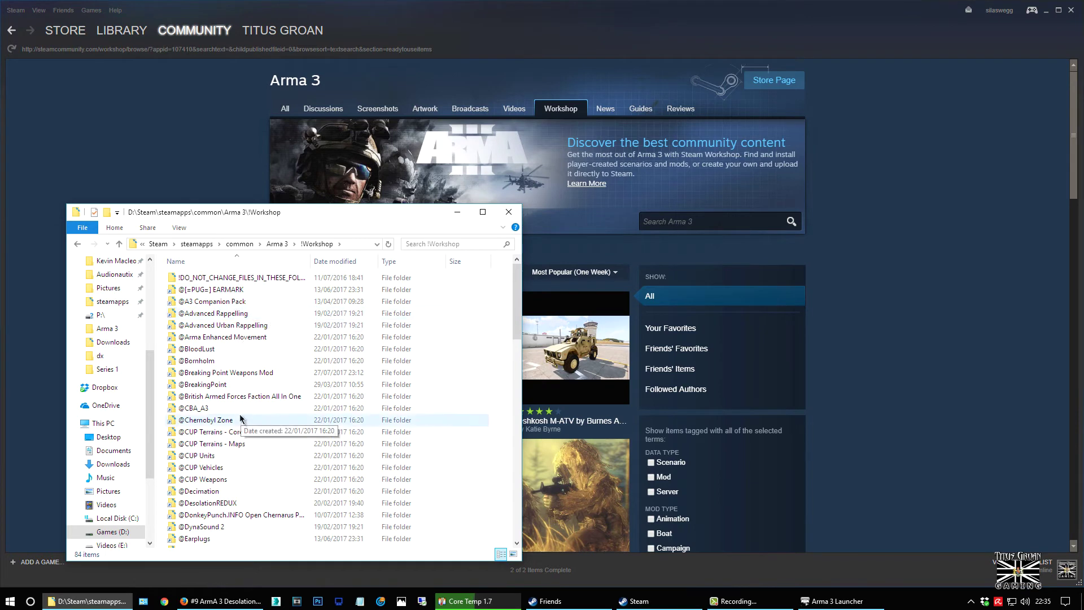
scroll(239, 418, down, 1)
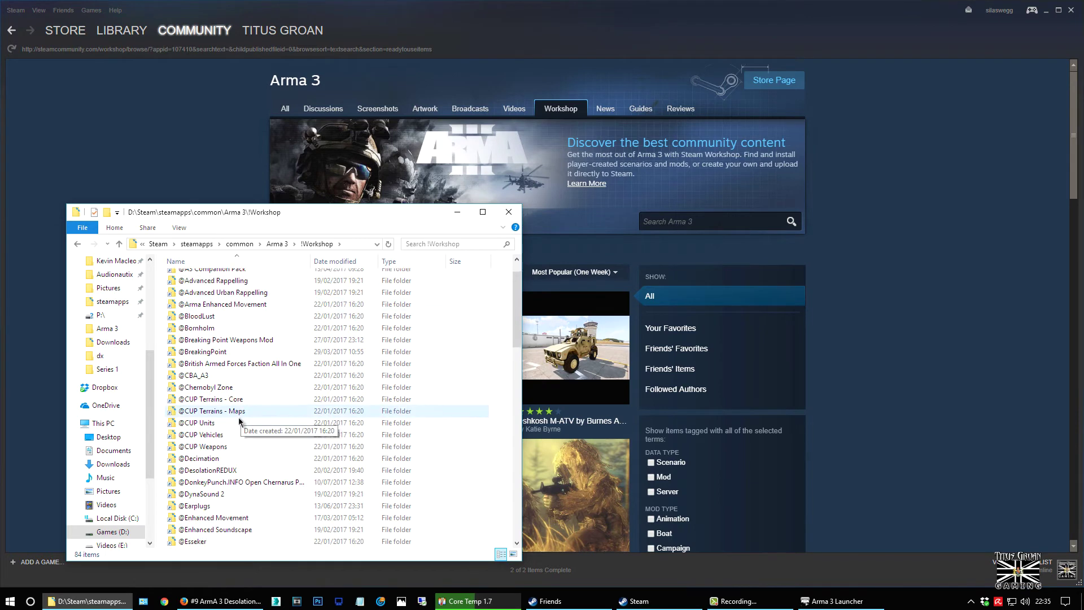
click(77, 246)
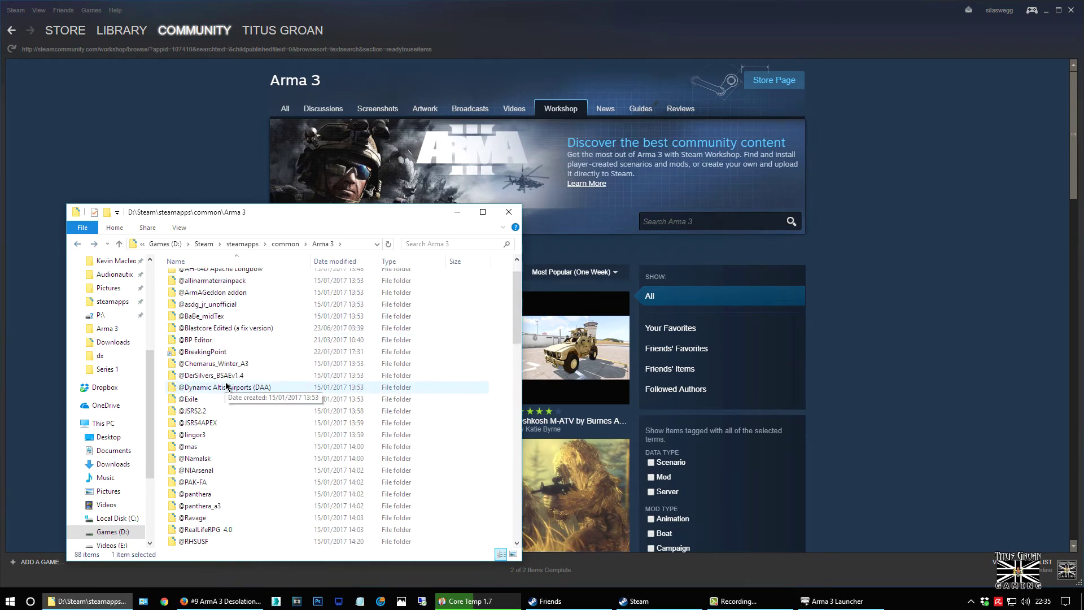
scroll(226, 386, down, 1)
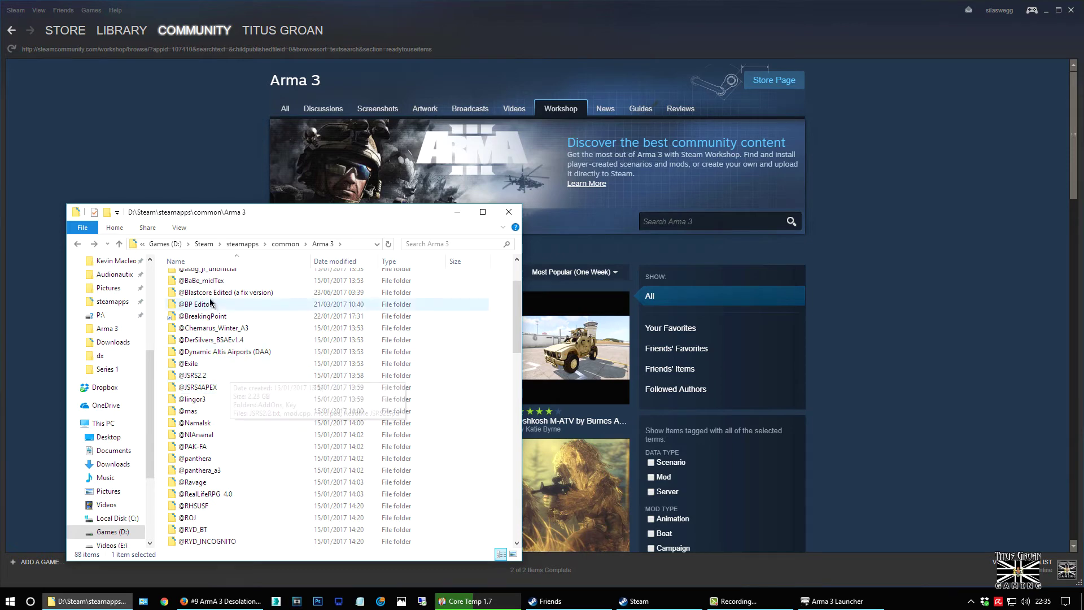
double_click(192, 278)
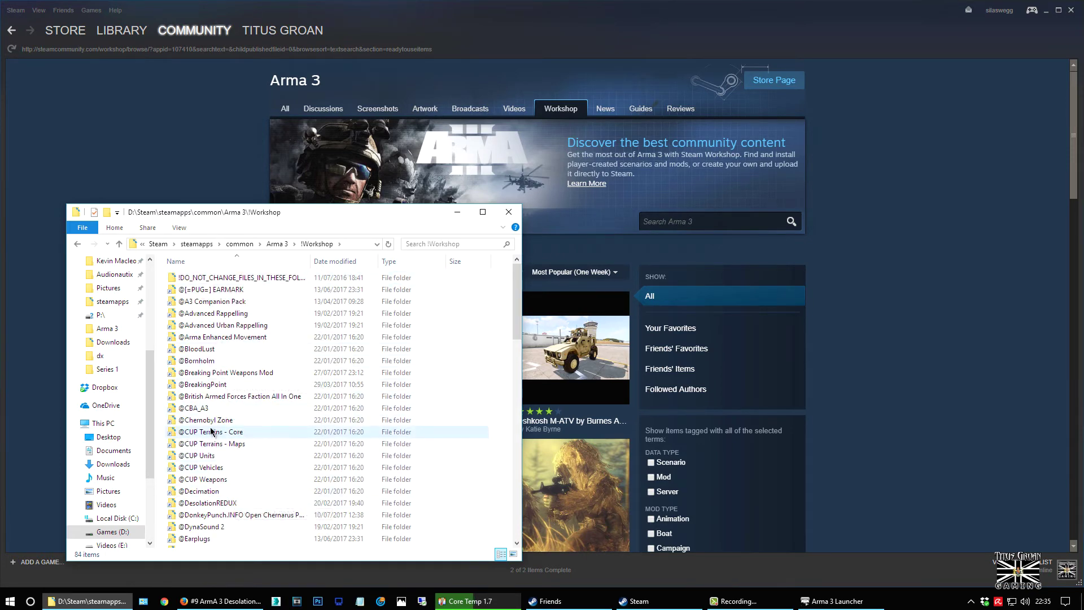
Switch to Steam, open your Arma 3 Workshop favorites, and locate DesolationREDUX in the list
click(27, 307)
mouse_move(350, 226)
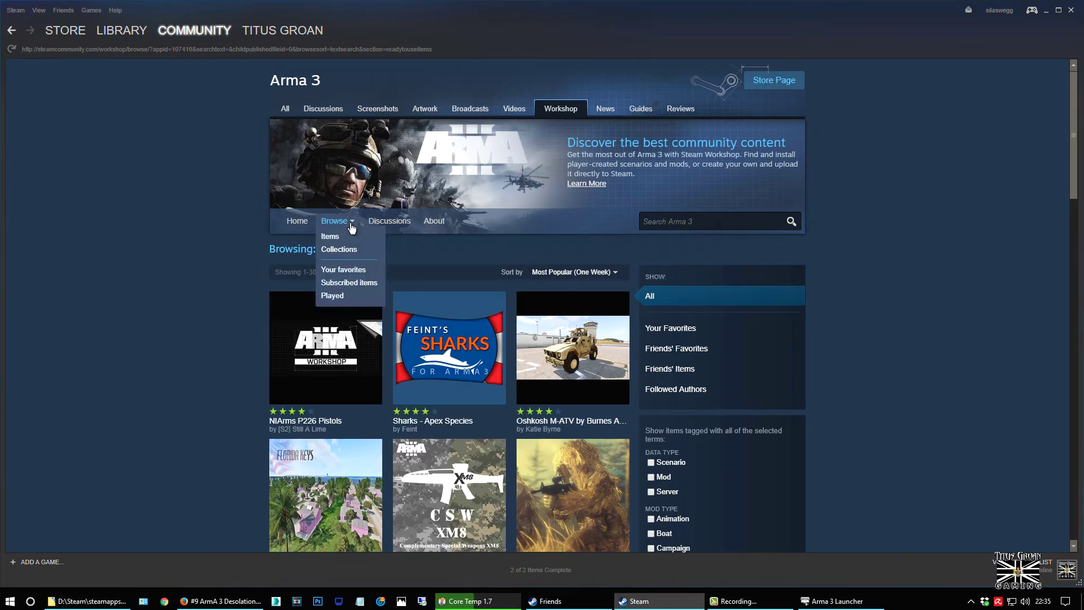
click(343, 269)
scroll(198, 270, down, 3)
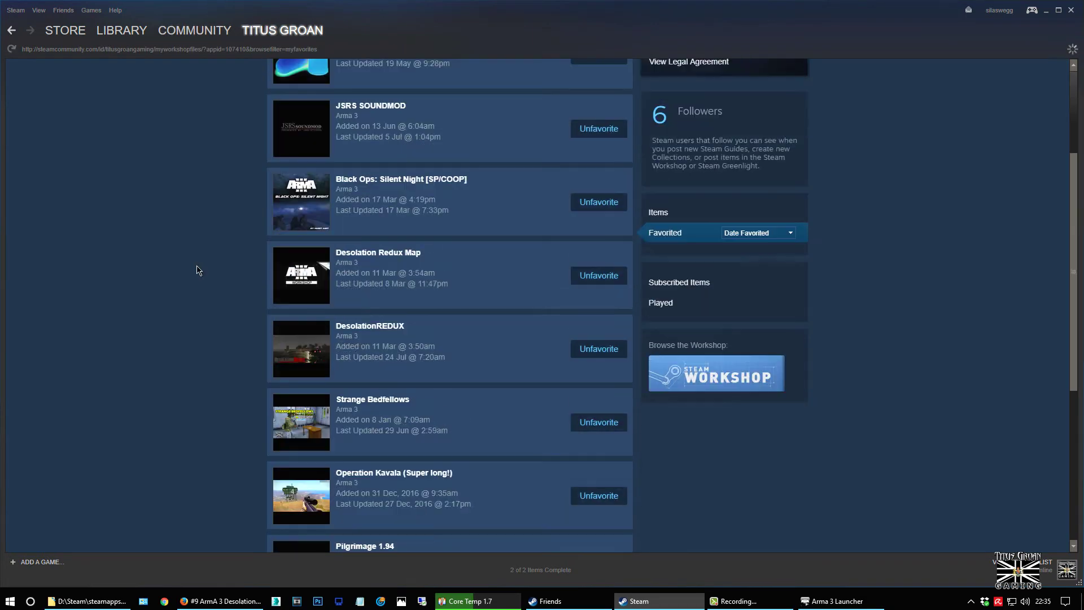
Remove DesolationREDUX from the favorites, and add it back from its Workshop page
click(597, 349)
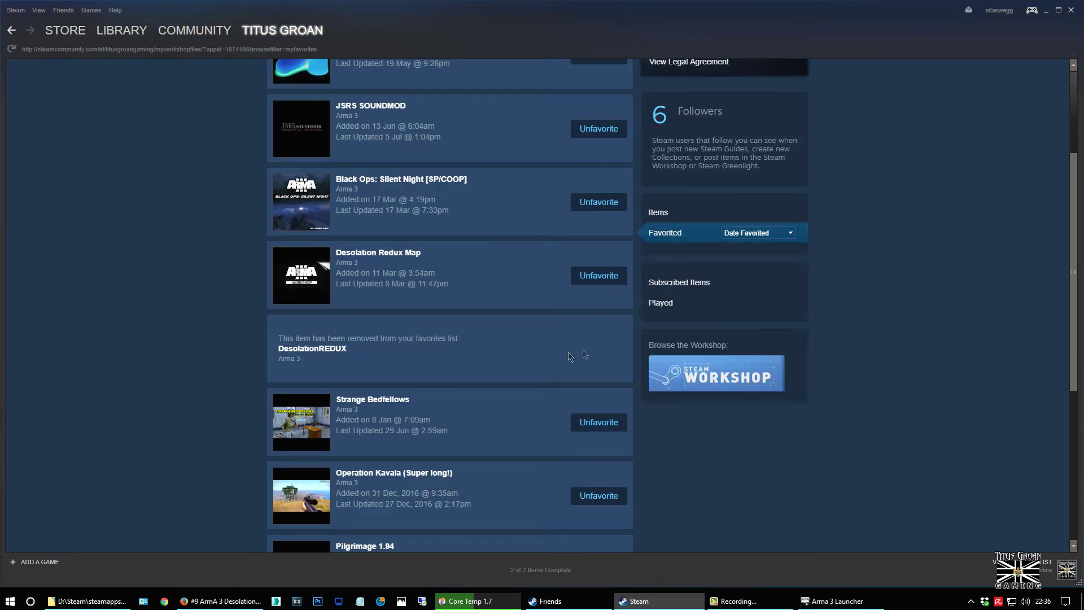
click(341, 348)
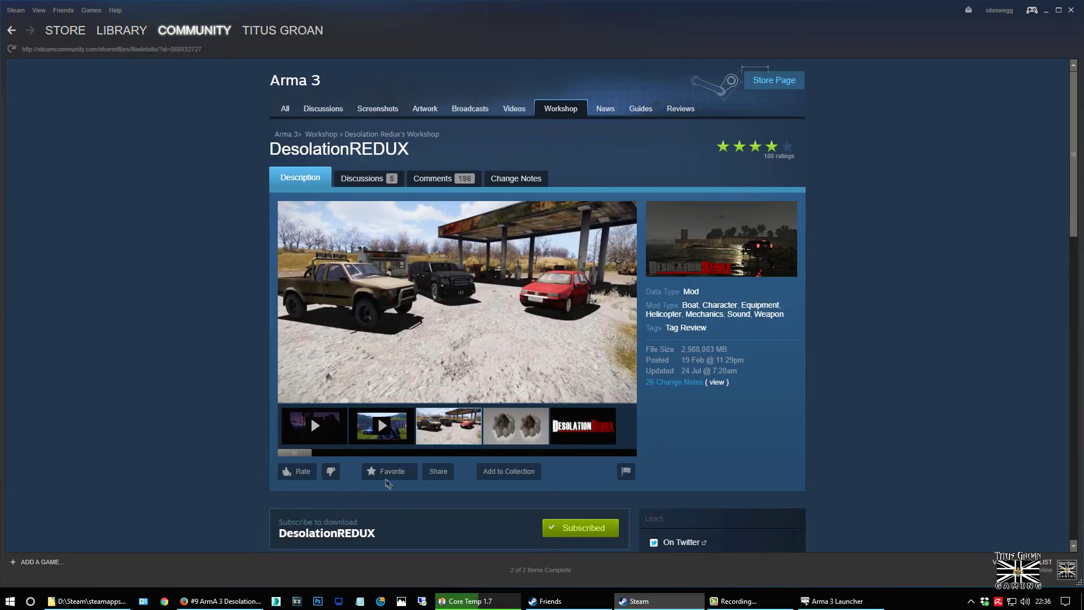
click(387, 473)
Unsubscribe from DesolationREDUX on its Workshop page and refresh the !Workshop folder in File Explorer
scroll(578, 364, down, 4)
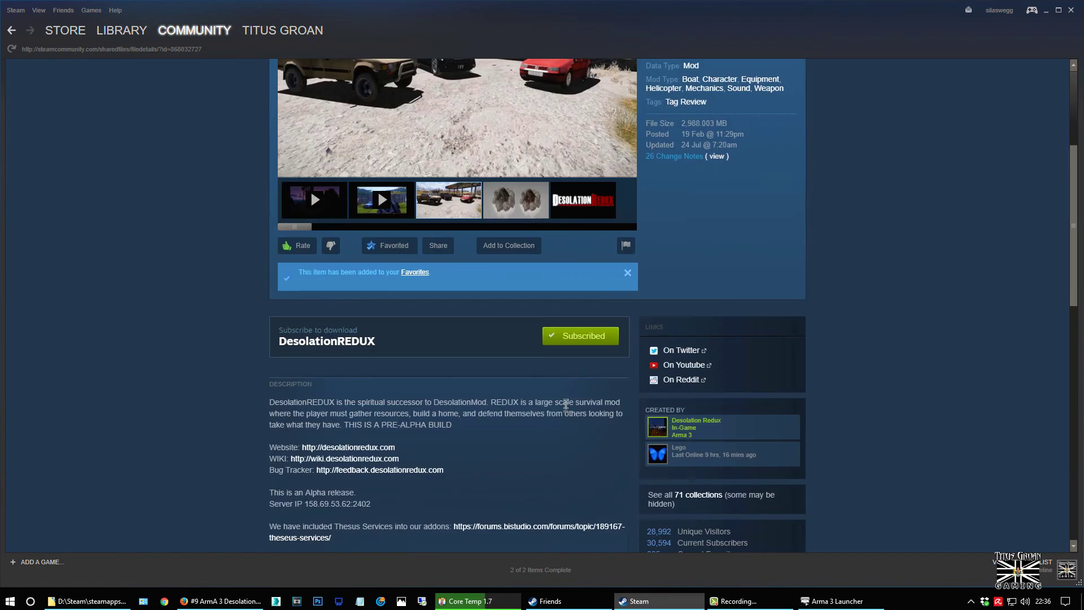
click(582, 338)
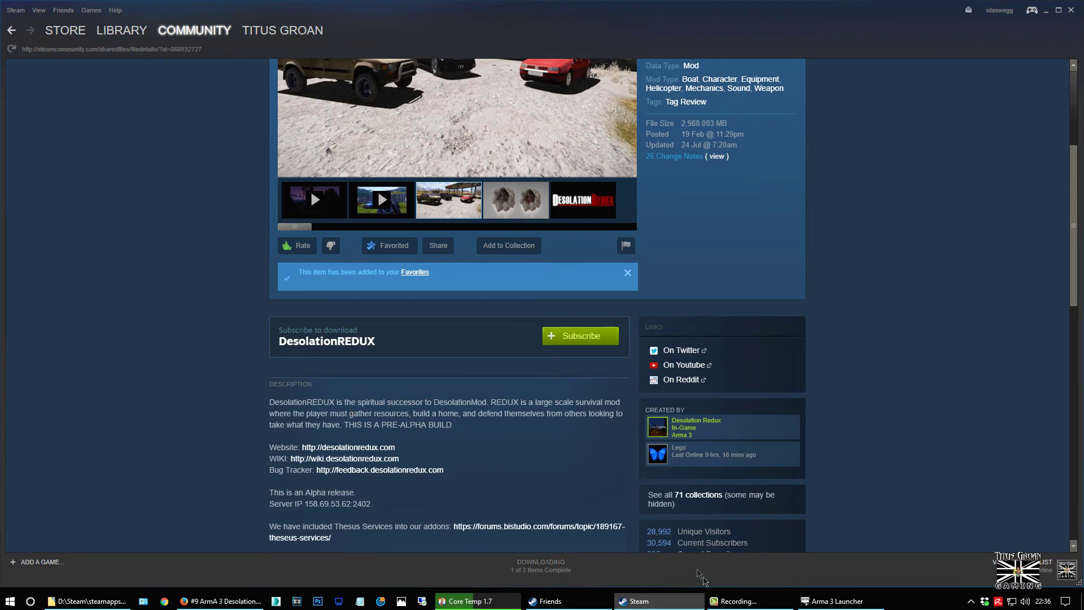
click(87, 600)
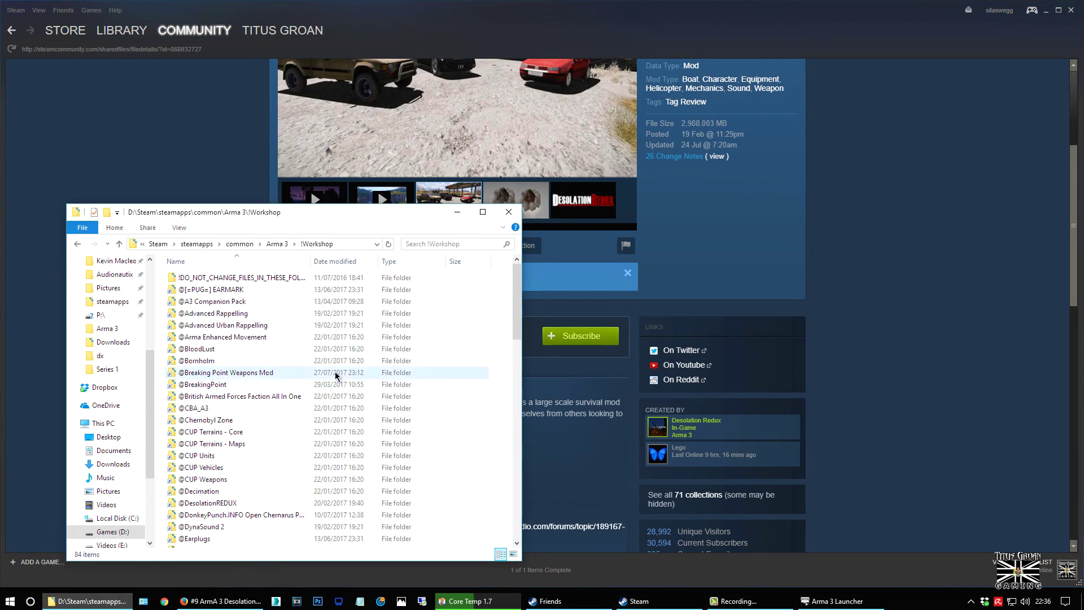
click(227, 504)
right_click(478, 449)
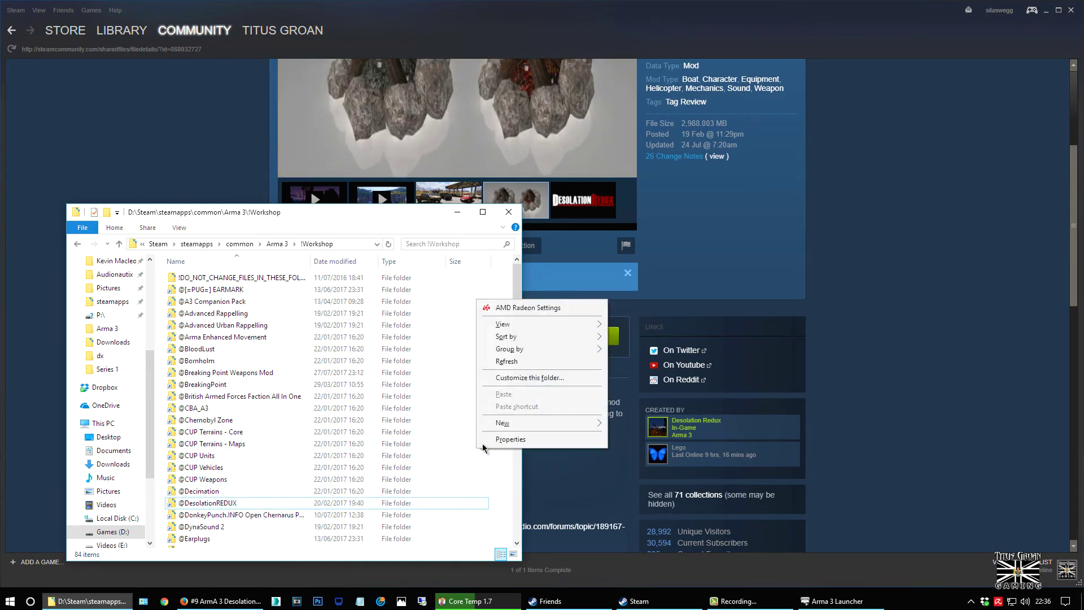
click(506, 361)
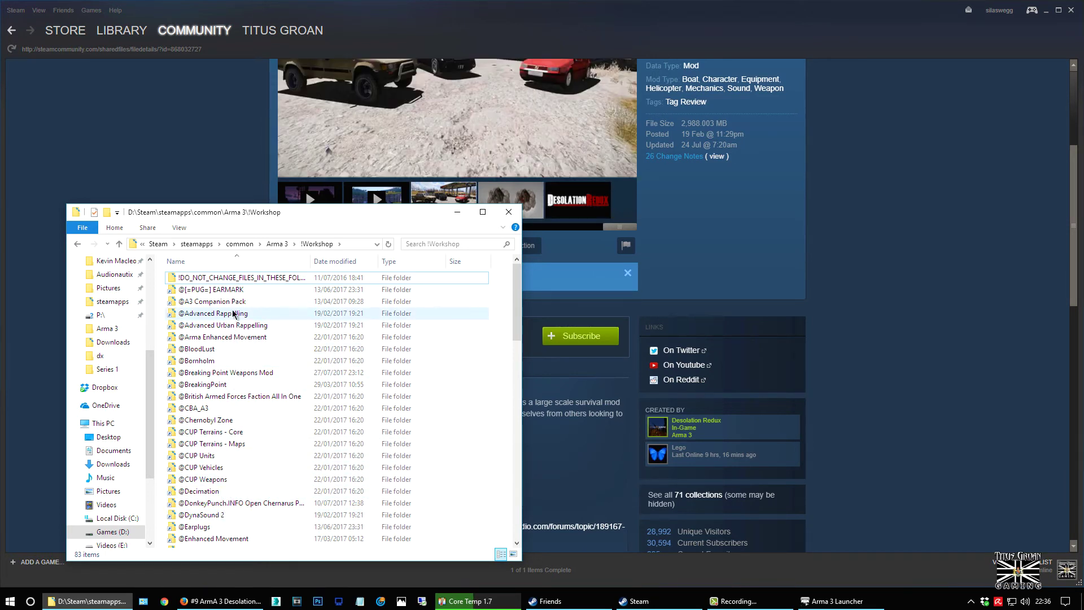
Subscribe to DesolationREDUX again in Steam and refresh the !Workshop folder in File Explorer
click(571, 334)
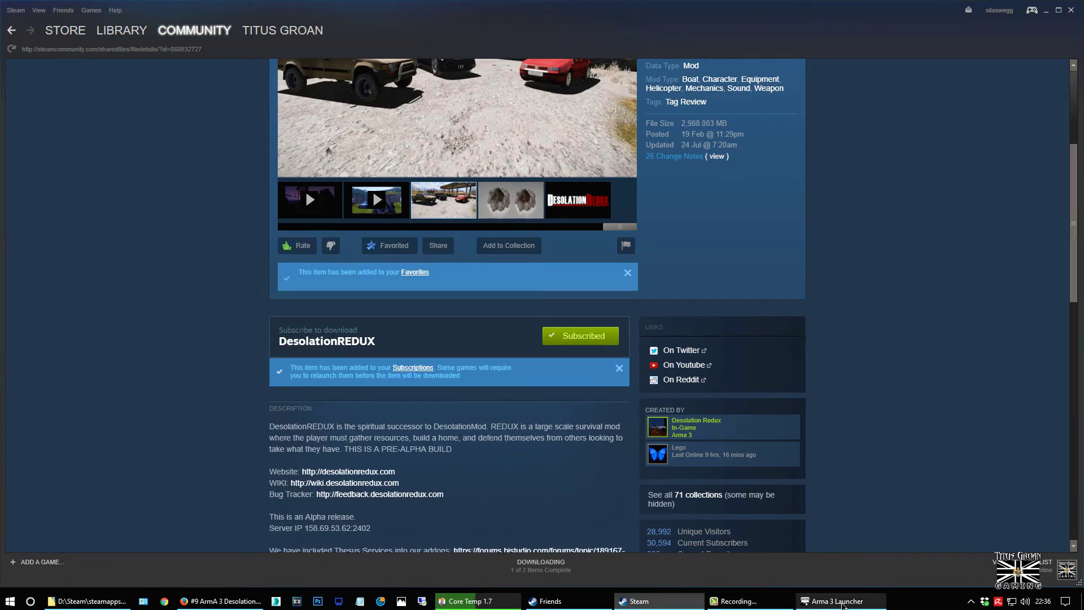
mouse_move(836, 604)
click(87, 601)
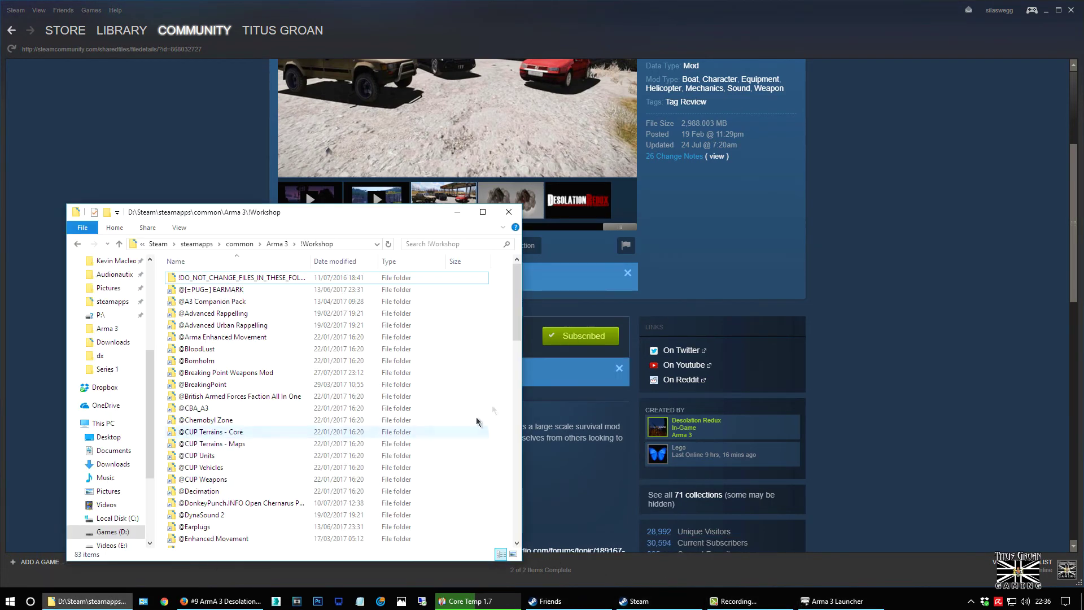
right_click(475, 387)
click(504, 450)
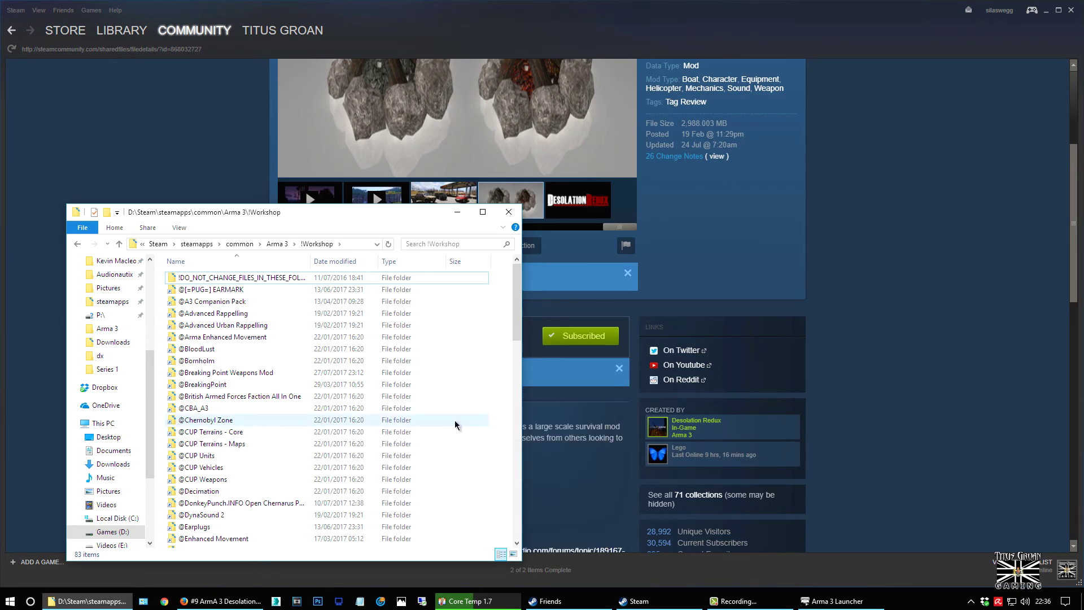
click(836, 602)
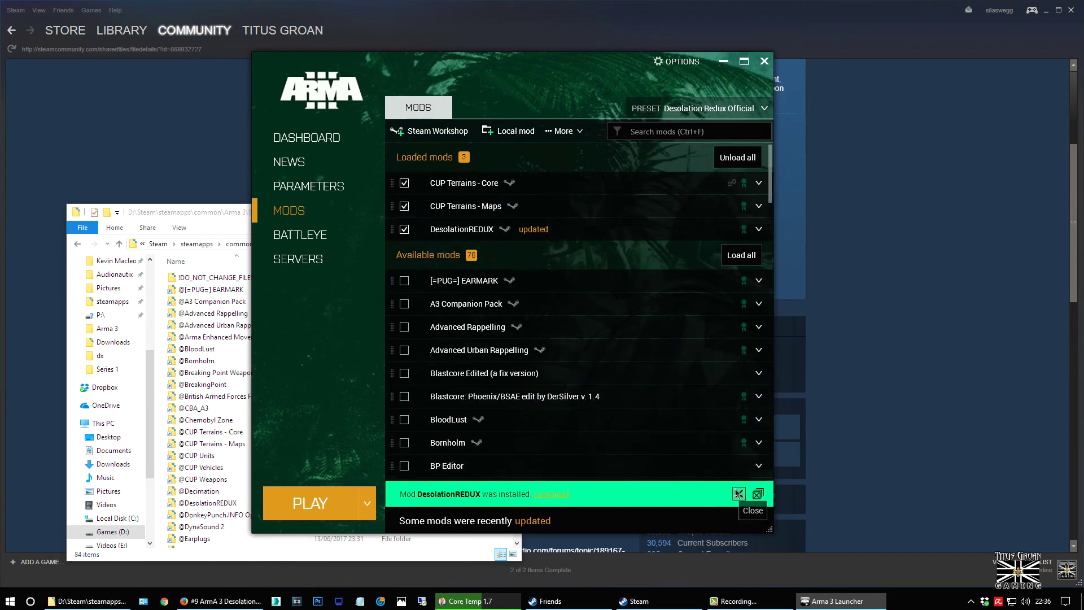
click(738, 493)
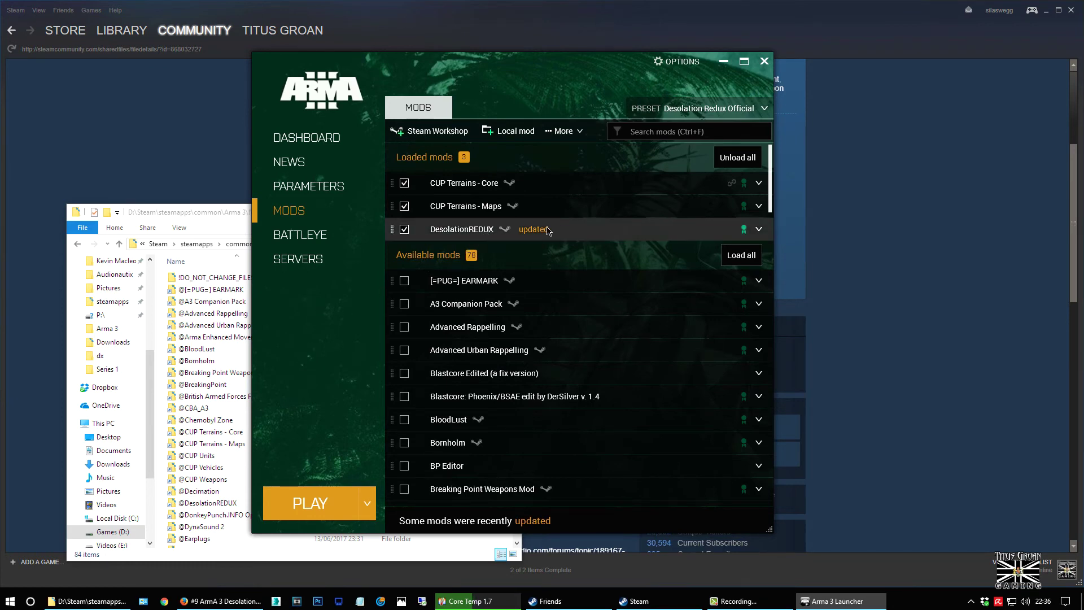
click(177, 216)
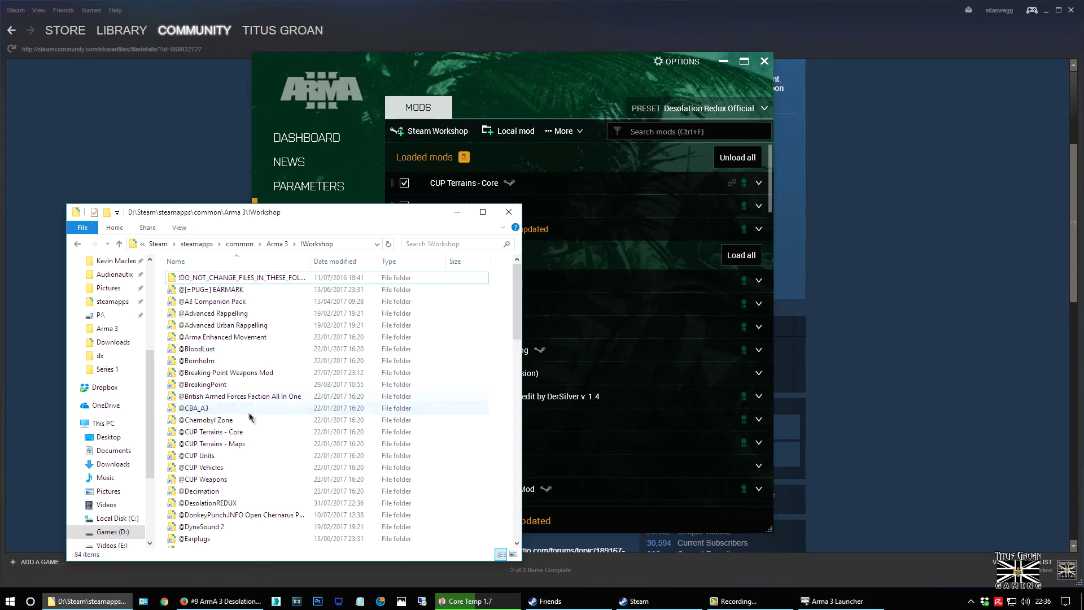
scroll(253, 403, down, 3)
scroll(253, 403, down, 2)
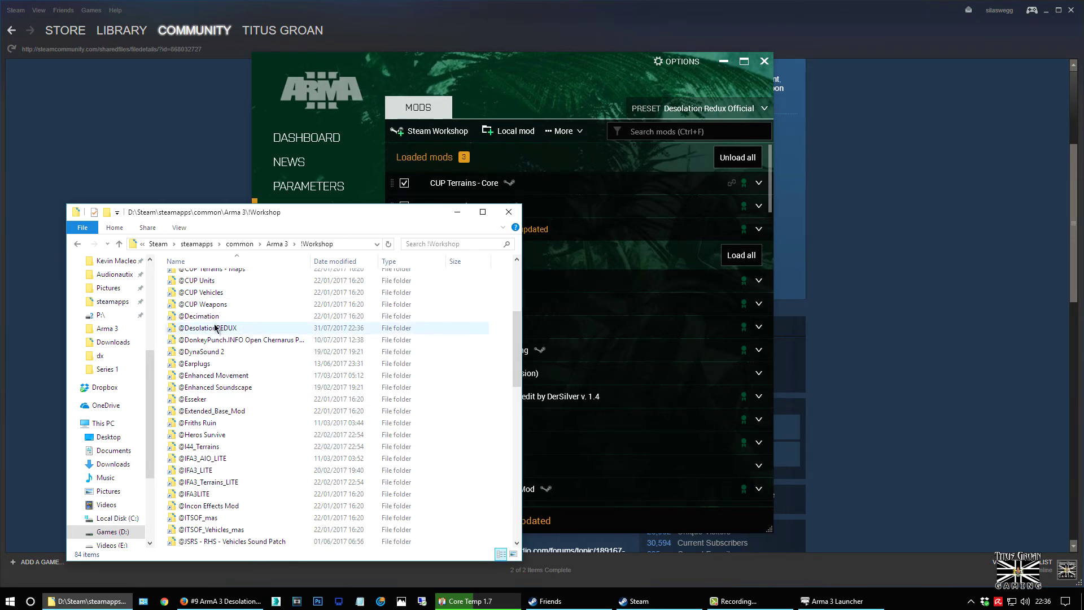
scroll(226, 362, up, 5)
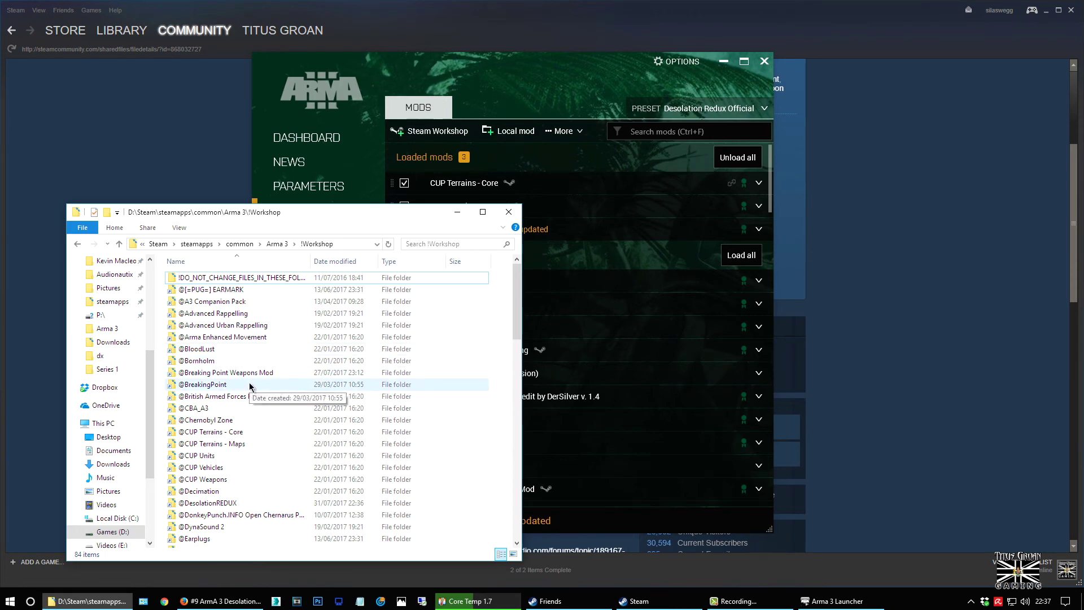
Go back to the Arma 3 folder and look through the mod folders stored directly in it
click(78, 244)
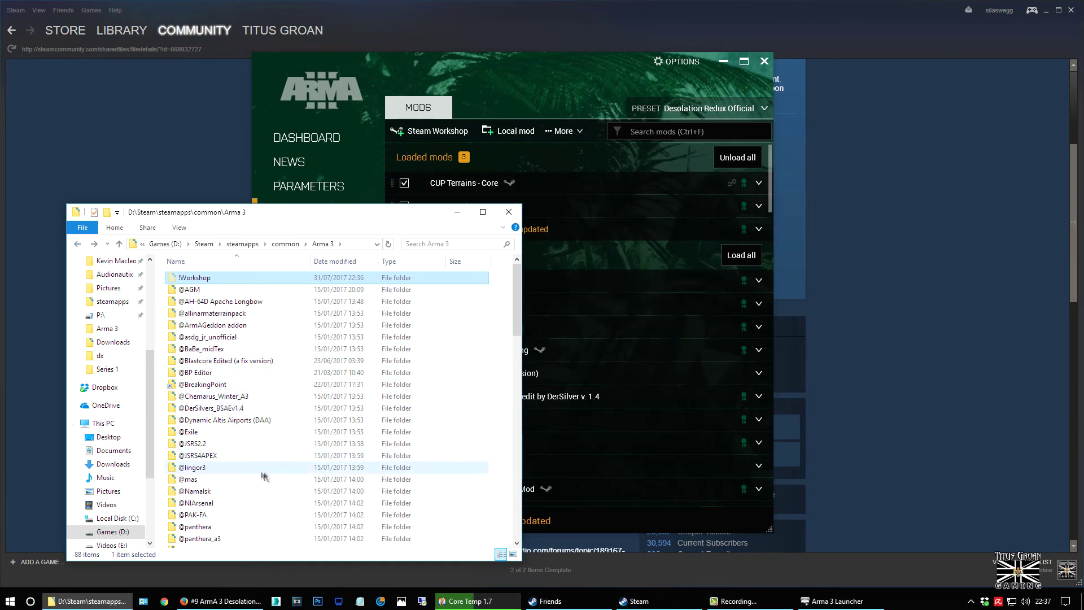
scroll(272, 446, down, 3)
scroll(272, 445, down, 2)
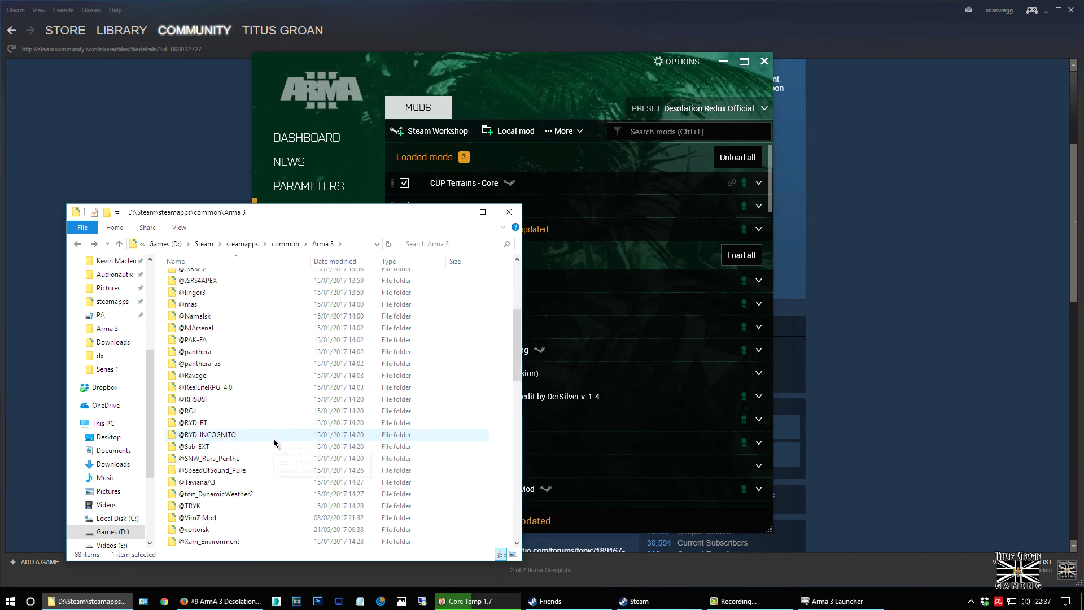
scroll(274, 442, down, 1)
scroll(275, 442, up, 3)
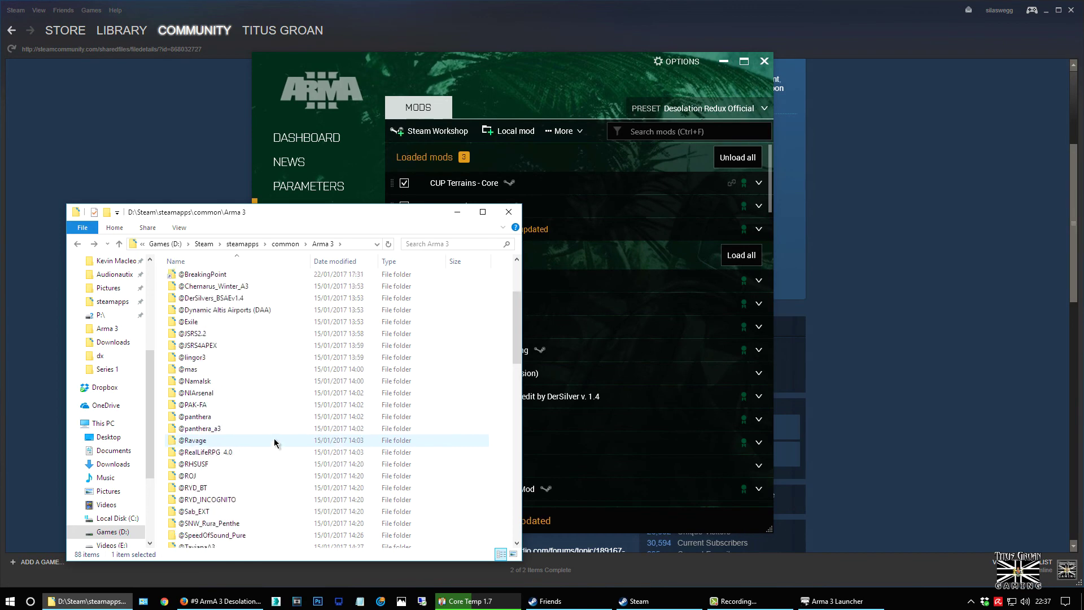
scroll(265, 418, up, 3)
Switch to Steam, look over the DesolationREDUX page, and return to browse your Arma 3 Workshop favorites
click(966, 273)
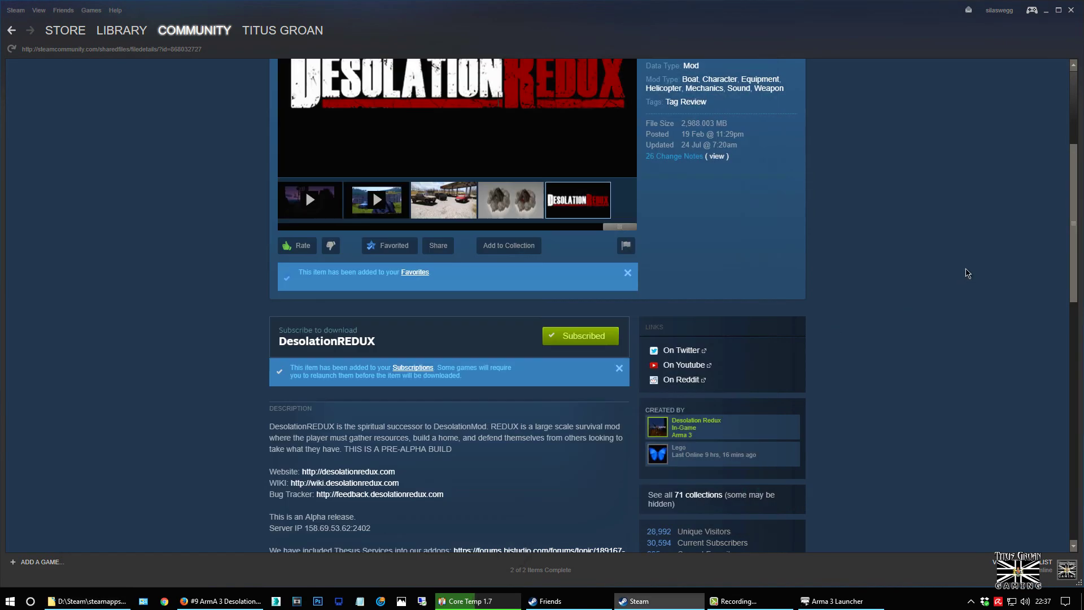
scroll(895, 263, up, 4)
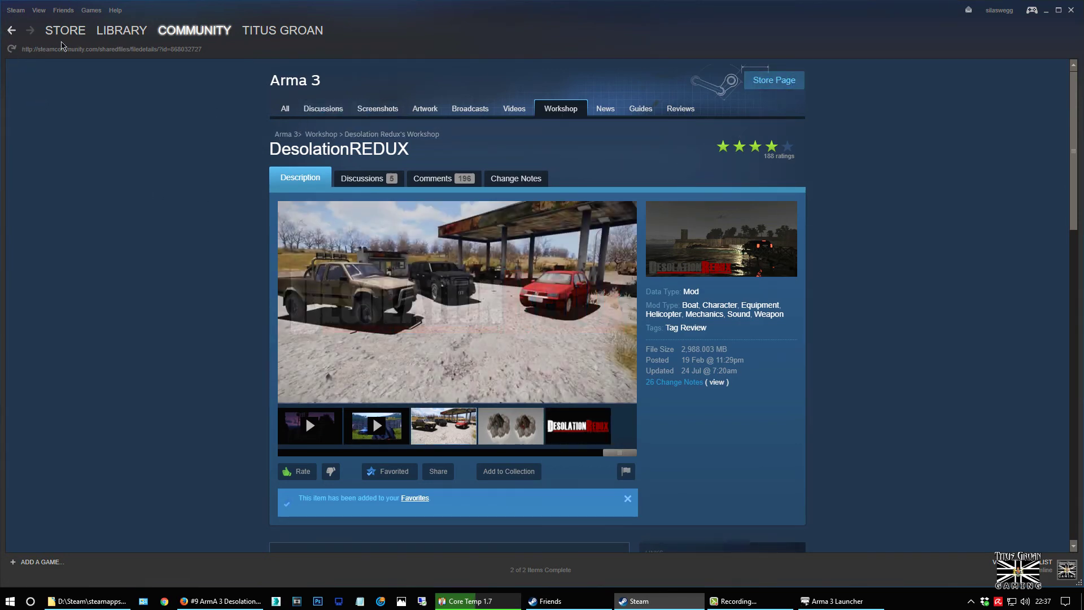
scroll(165, 330, down, 4)
scroll(158, 299, up, 4)
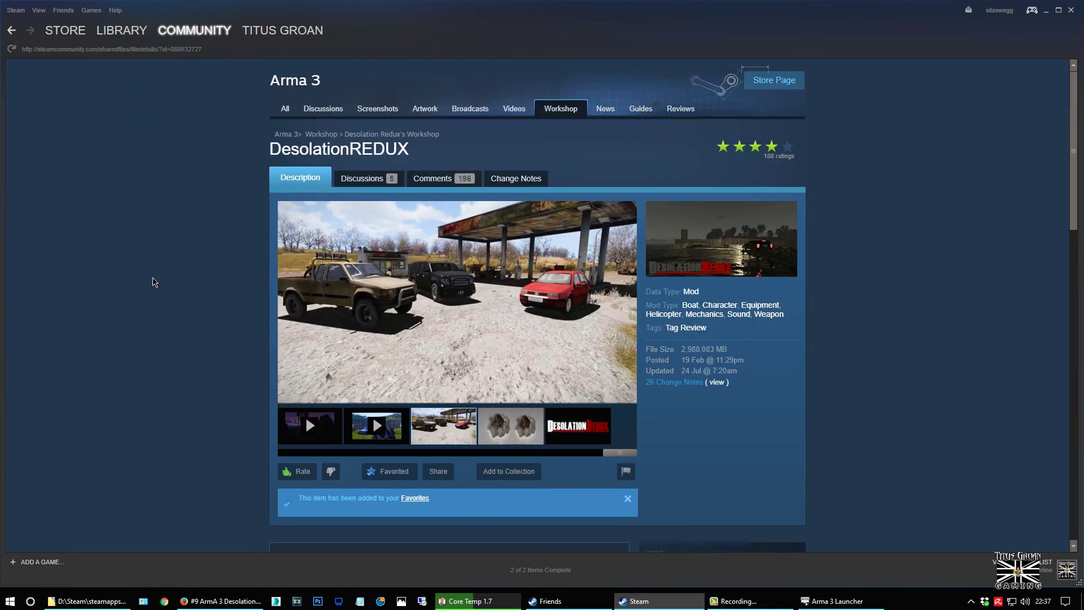
click(11, 32)
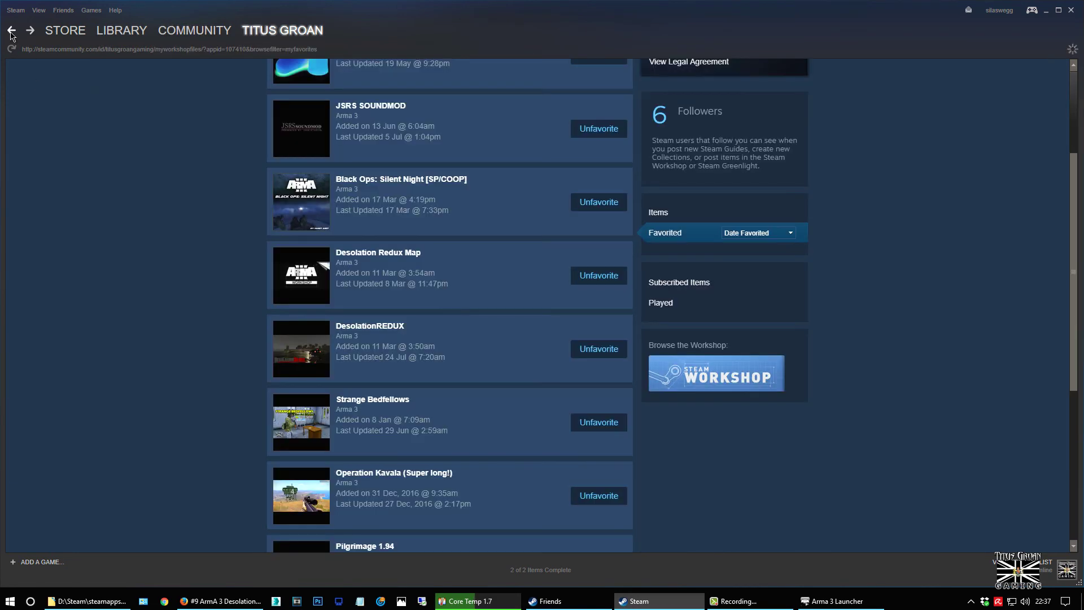
scroll(151, 268, up, 3)
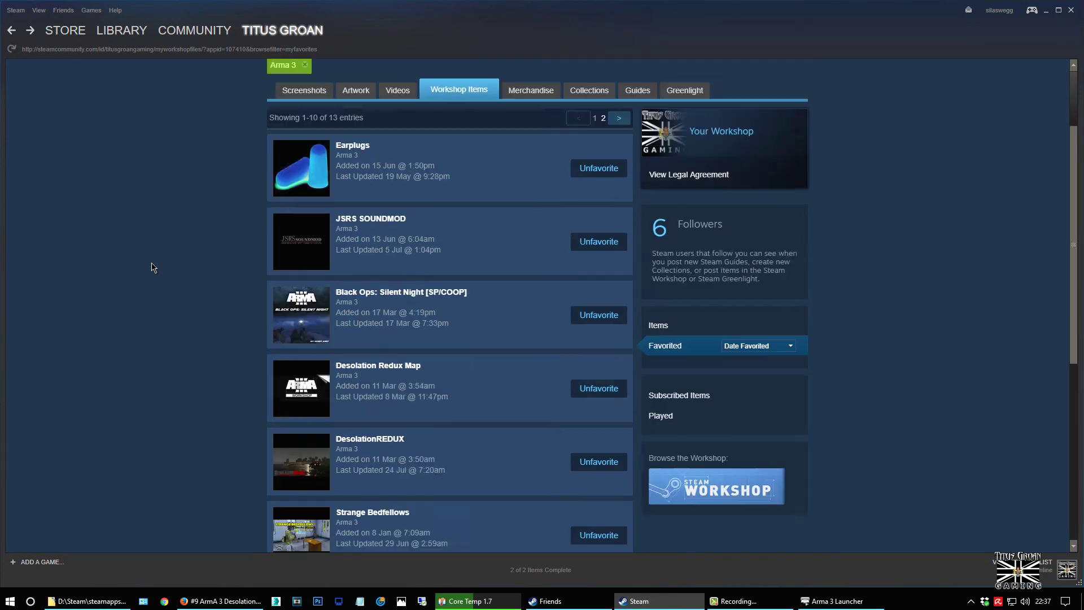
scroll(153, 268, down, 6)
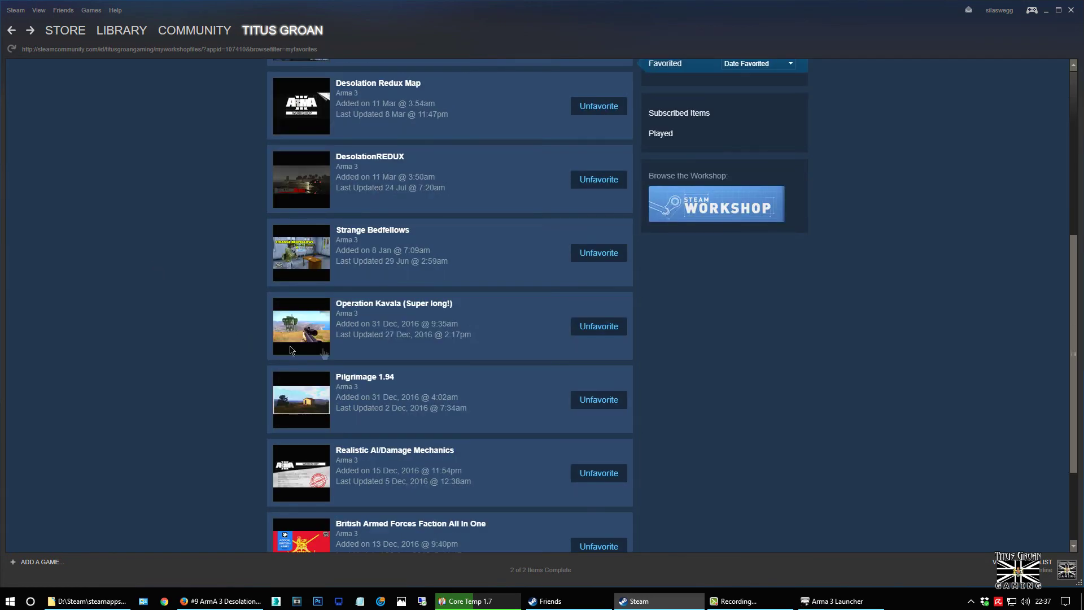
Open the Pilgrimage 1.94 page from the favorites and view its creator's Steam profile
mouse_move(390, 382)
click(391, 383)
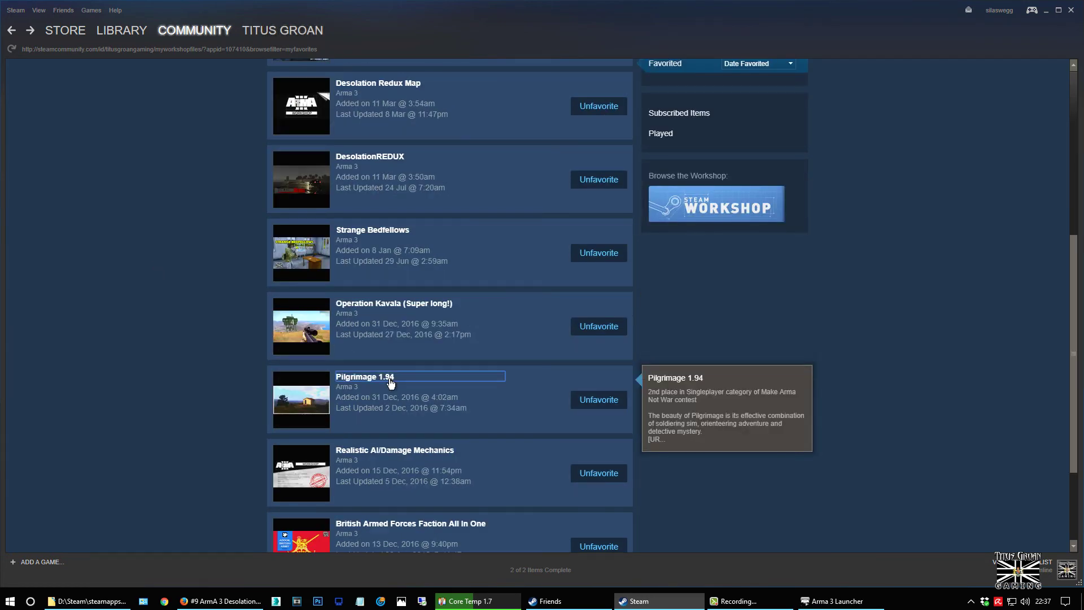
scroll(818, 314, down, 5)
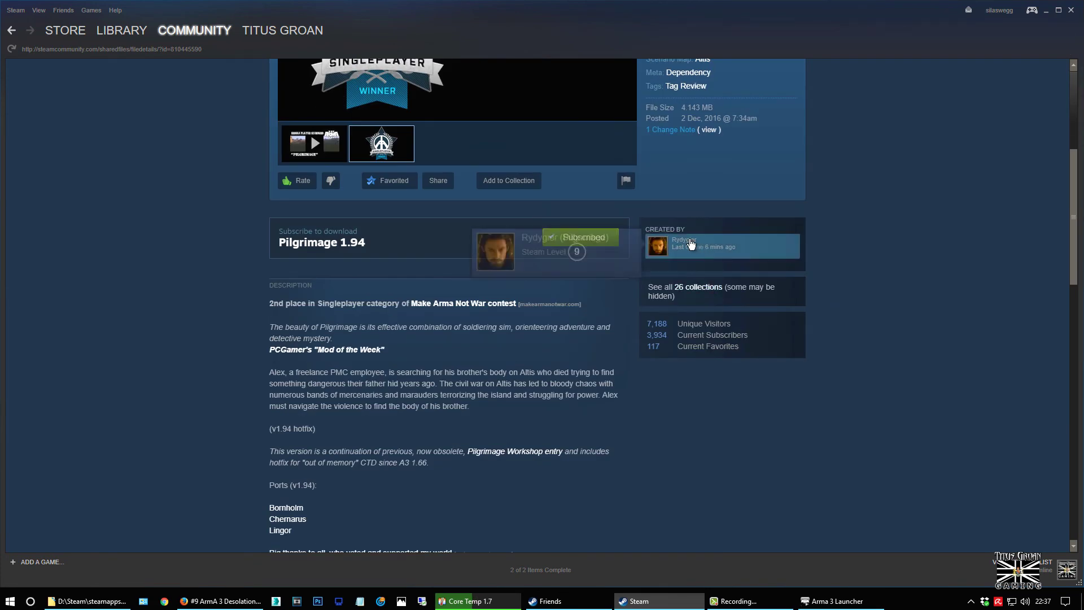
click(704, 258)
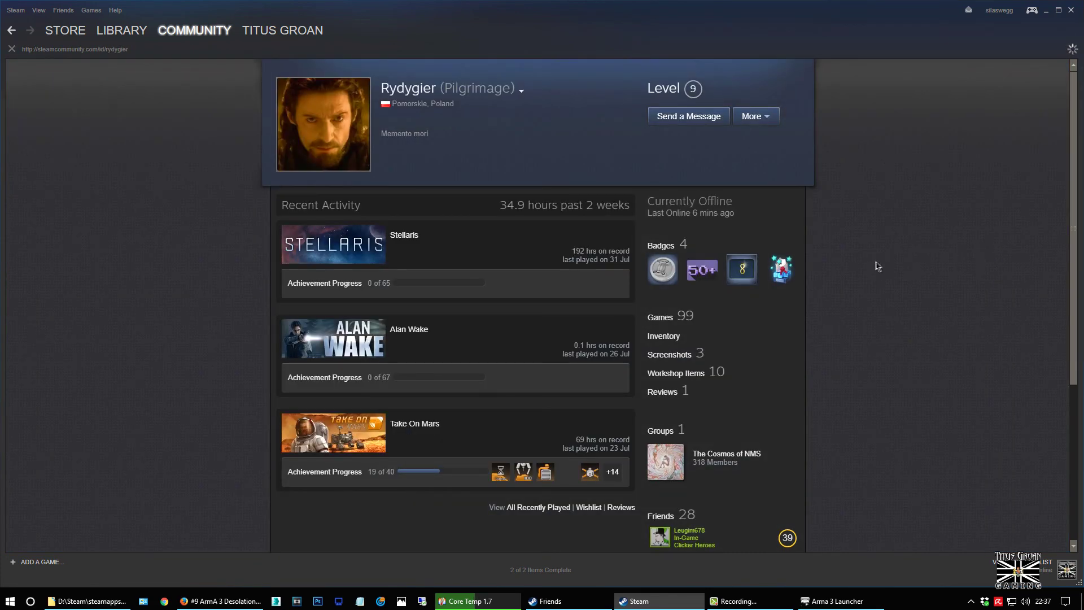
scroll(916, 299, down, 1)
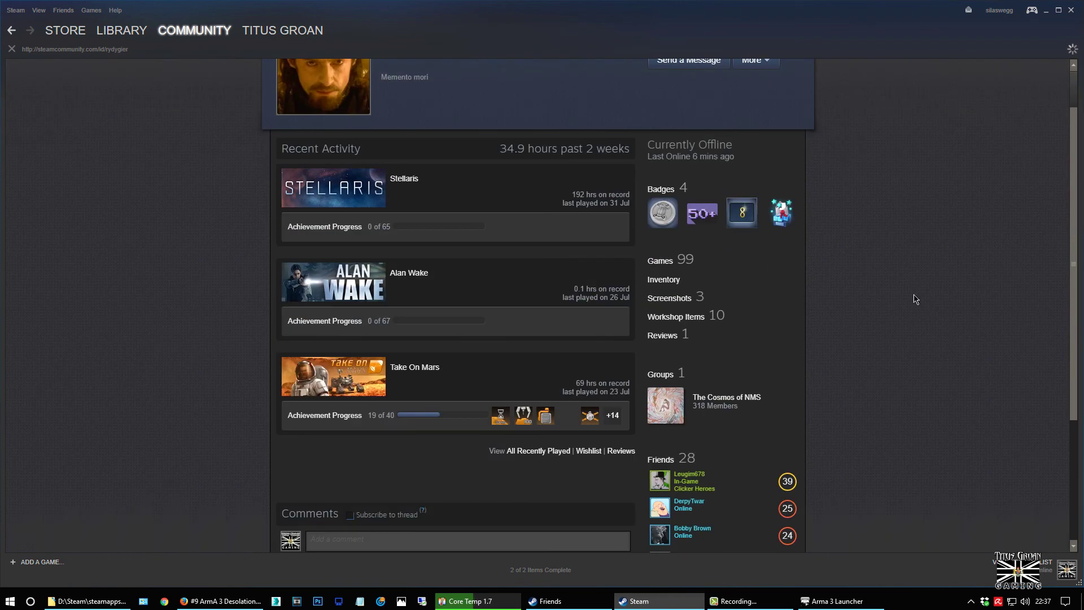
Open the Workshop items of the Pilgrimage creator and look through both pages of the list
click(689, 317)
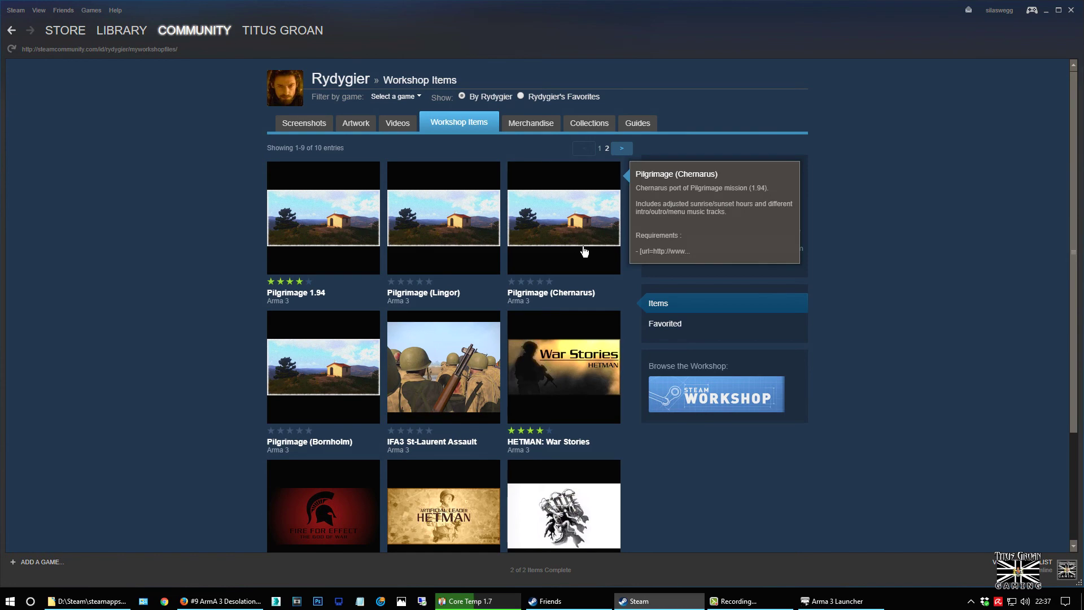
mouse_move(434, 247)
scroll(141, 375, down, 3)
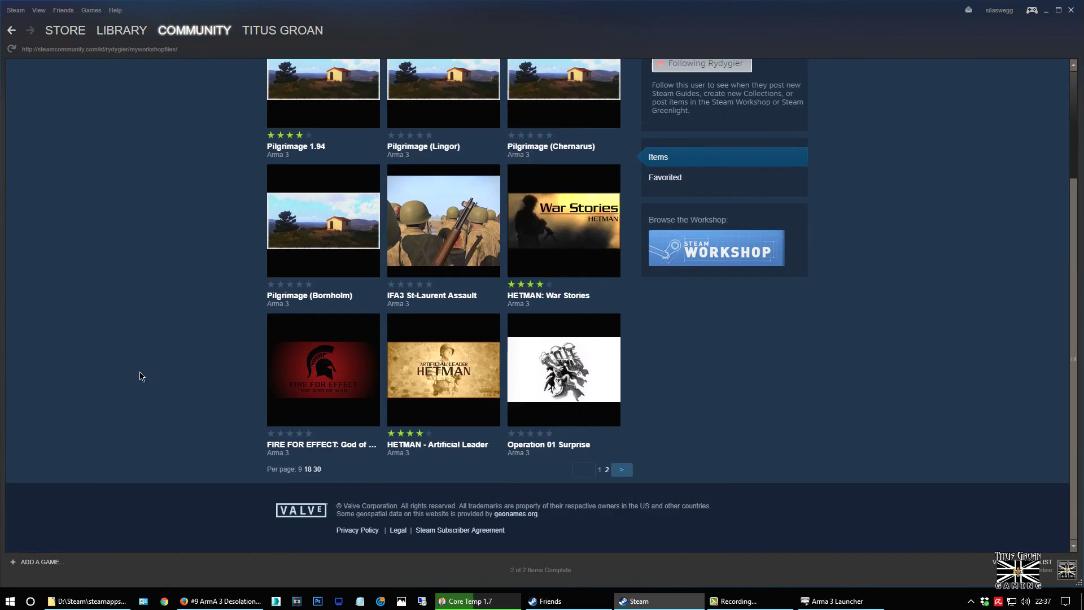
click(621, 469)
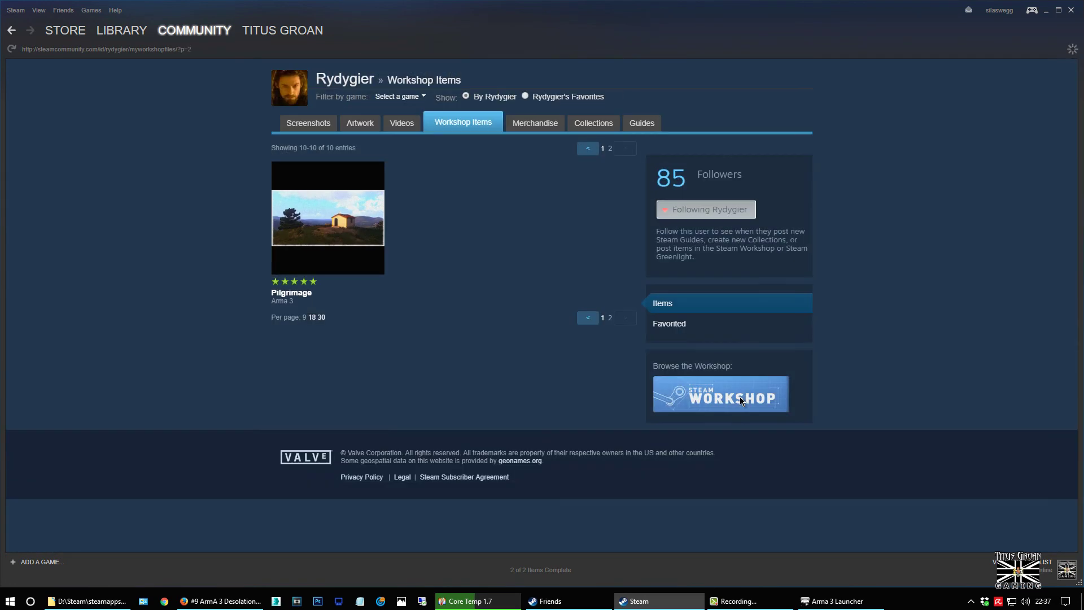
click(587, 322)
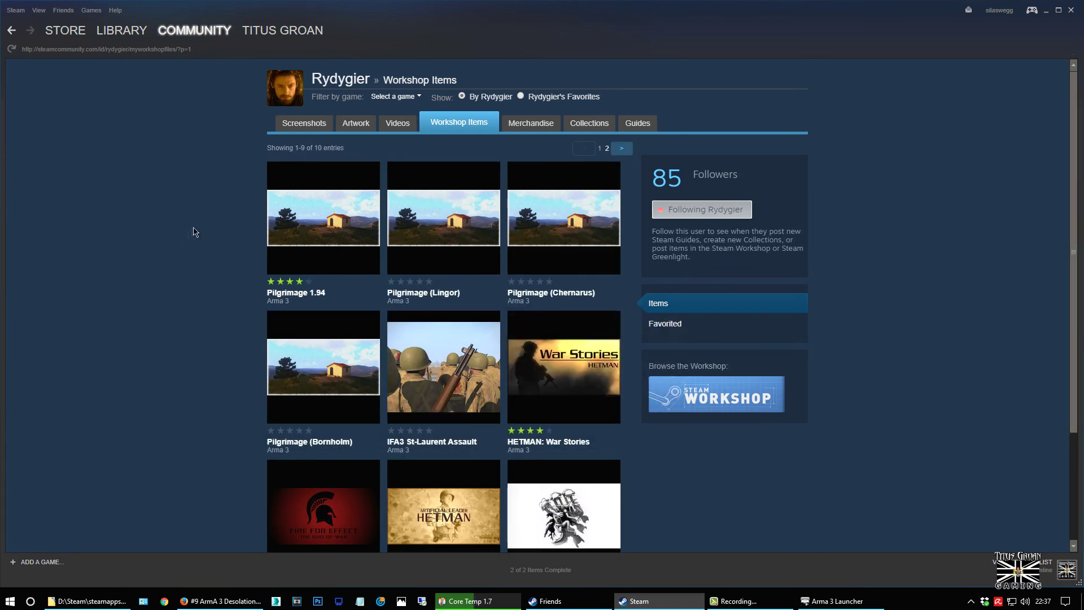
Examine the Pilgrimage 1.94, Chernarus and Bornholm versions and the other missions among the creator's Workshop items
mouse_move(308, 227)
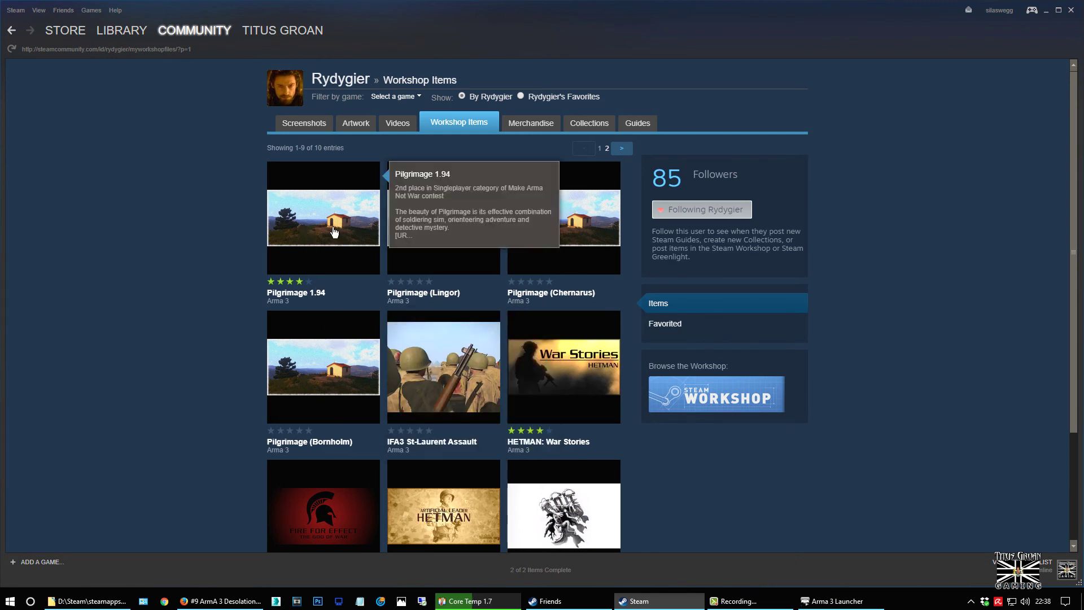
mouse_move(572, 228)
mouse_move(334, 351)
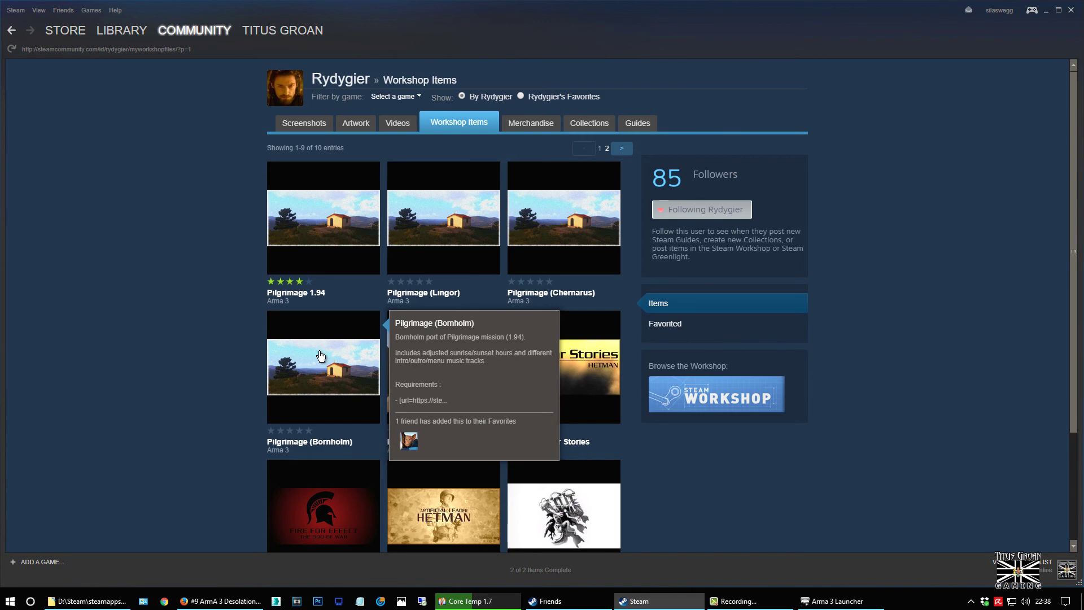
scroll(160, 265, down, 3)
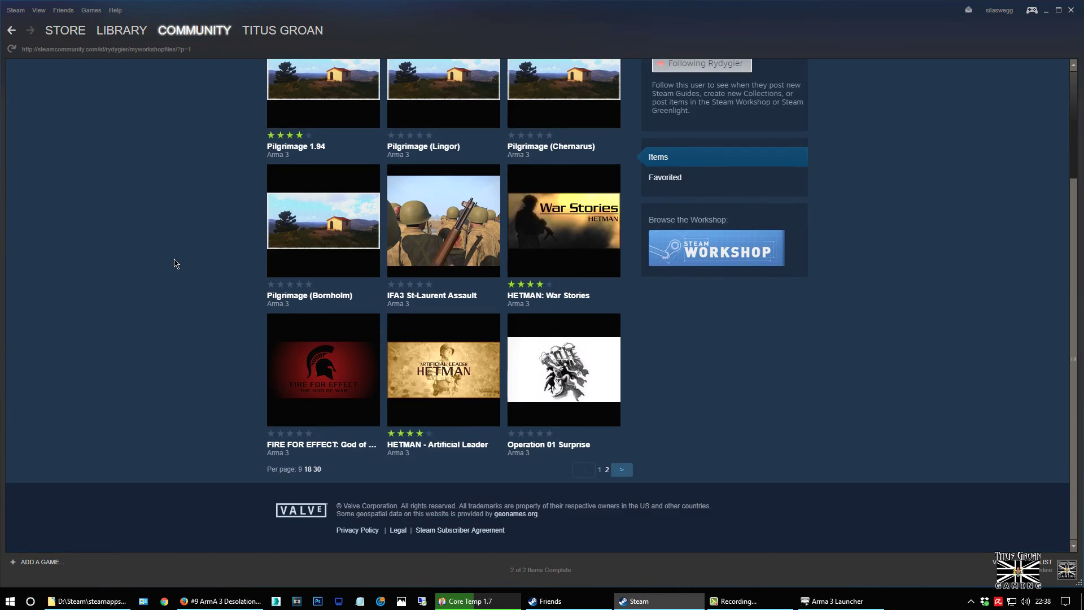
scroll(185, 278, up, 3)
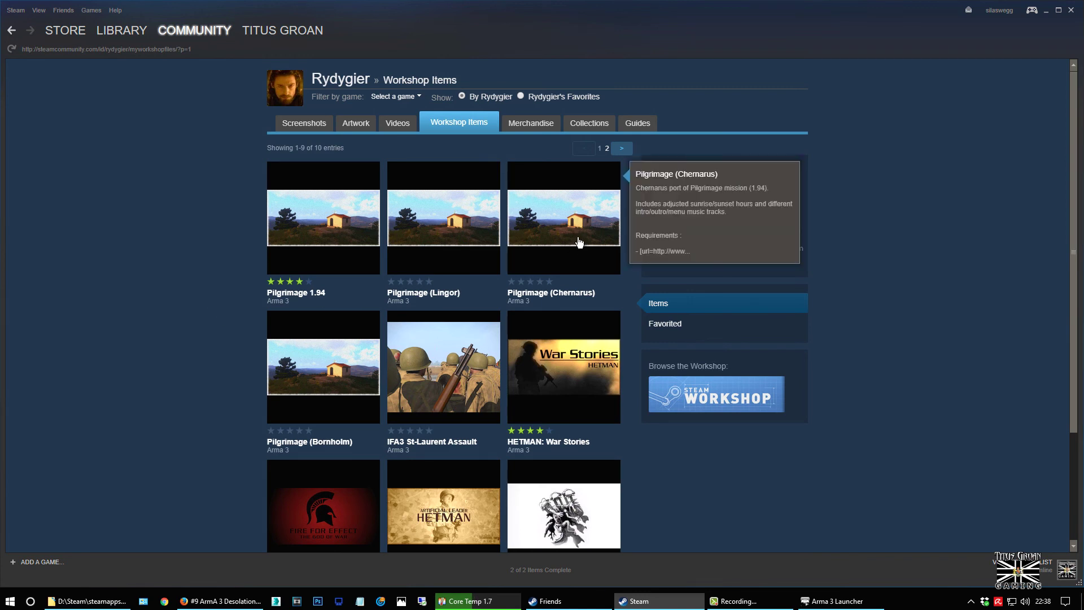
Close the Steam window, minimize File Explorer, and view the presets Arma 3 can be played with in the Arma 3 Launcher
click(1070, 10)
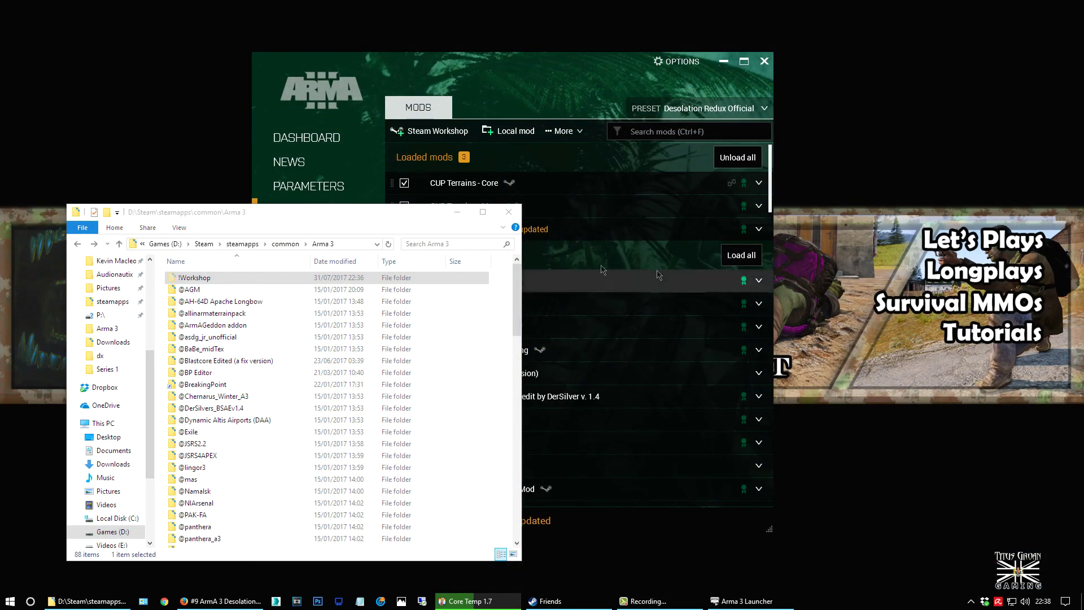
click(459, 212)
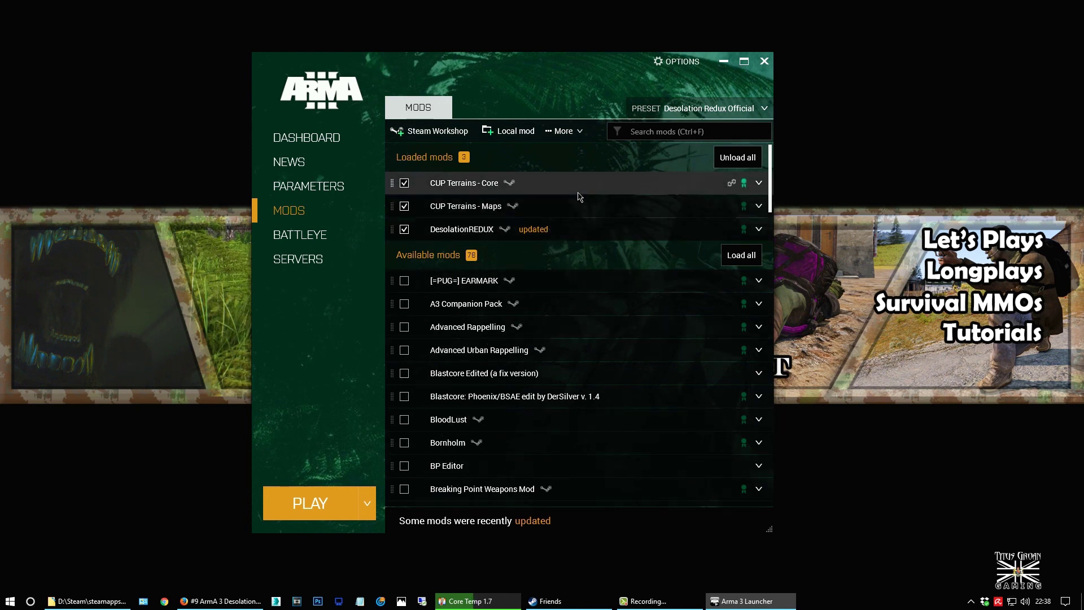
click(367, 503)
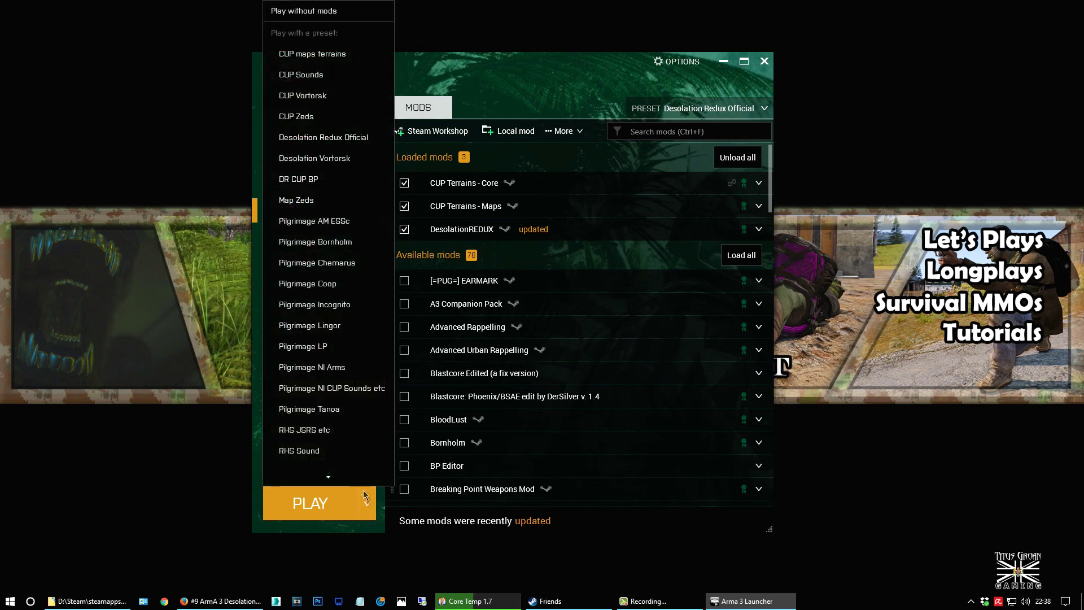
click(367, 499)
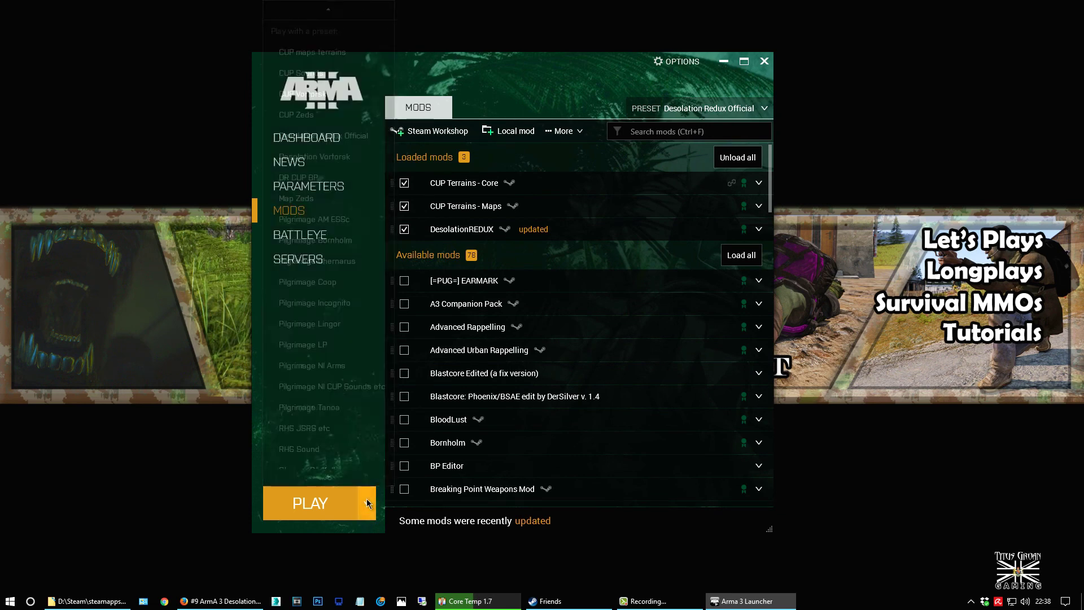
click(367, 499)
click(28, 432)
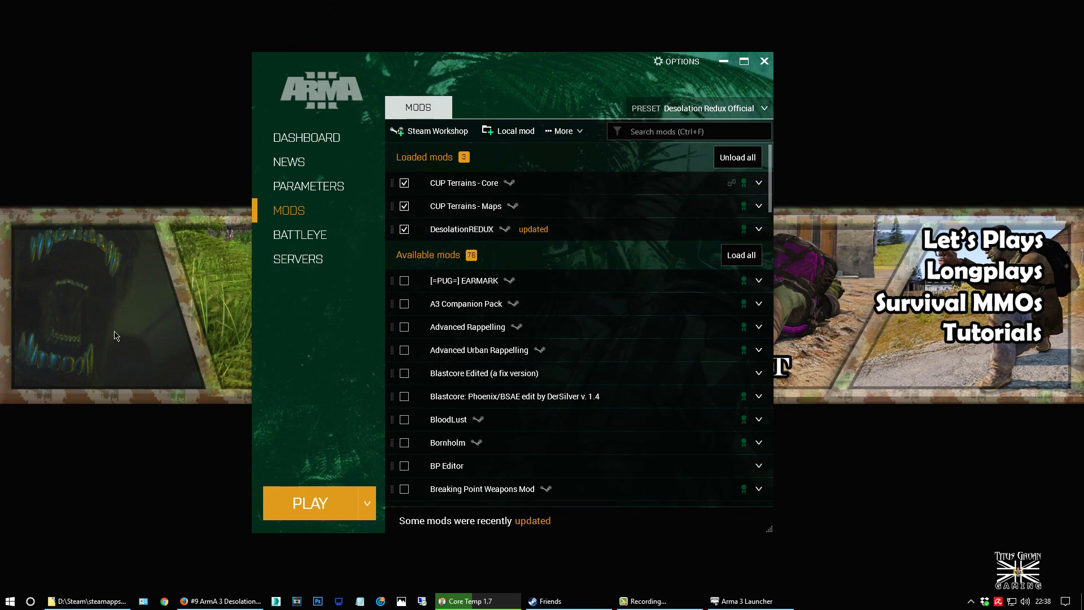
Switch to the Firefox window with the "#9 ArmA 3 Desolation Redux" video
click(233, 602)
click(233, 603)
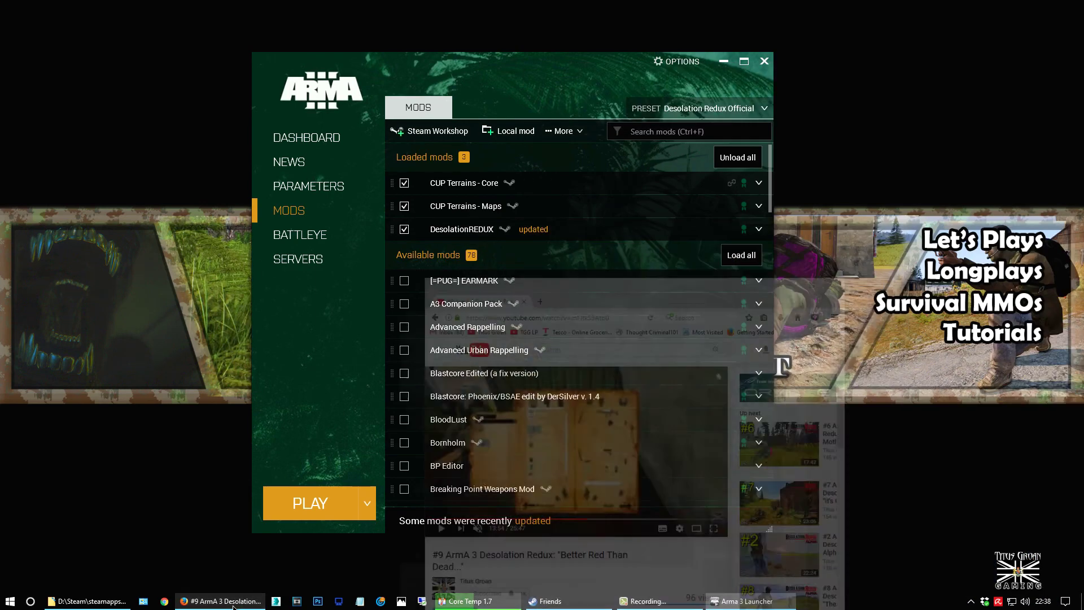